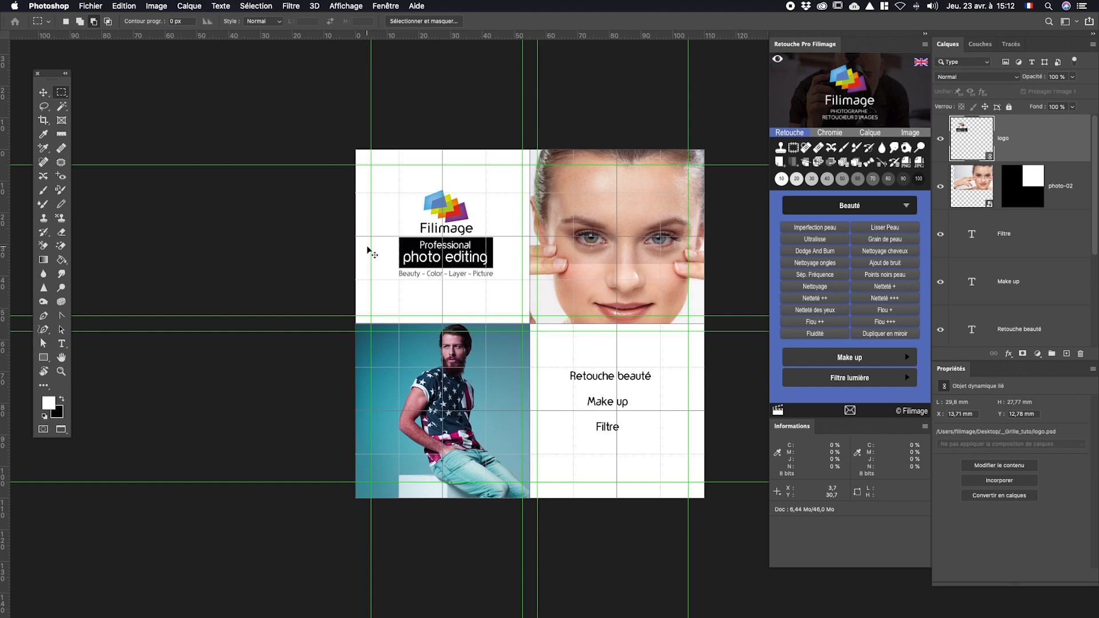
Step: Close the open flyer and start a new document from the Impression (print) presets
key("super+w")
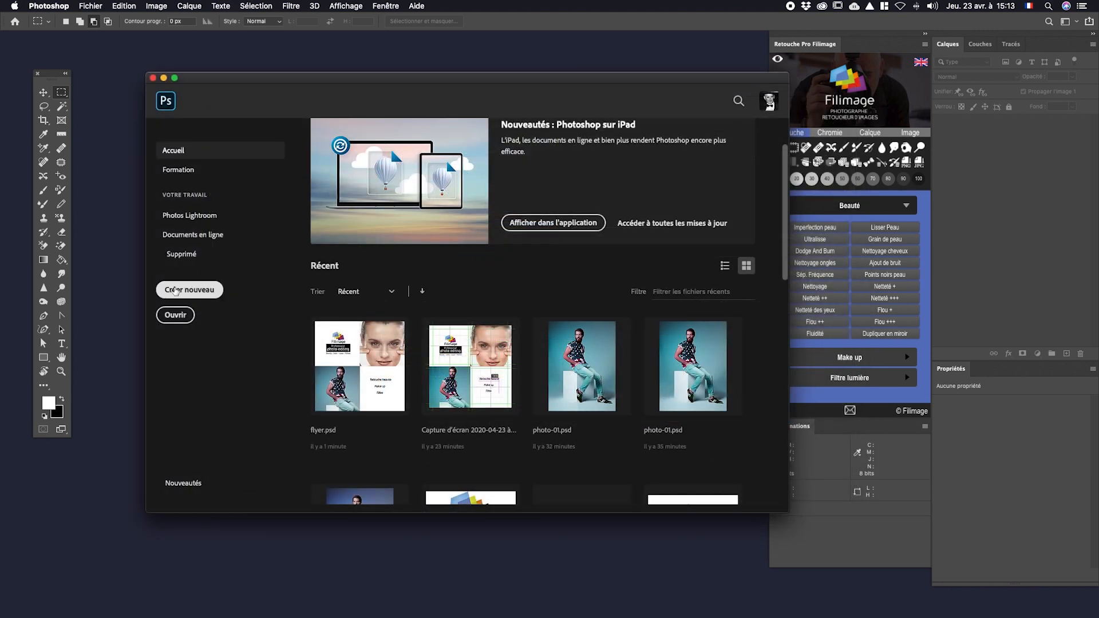
left_click(176, 290)
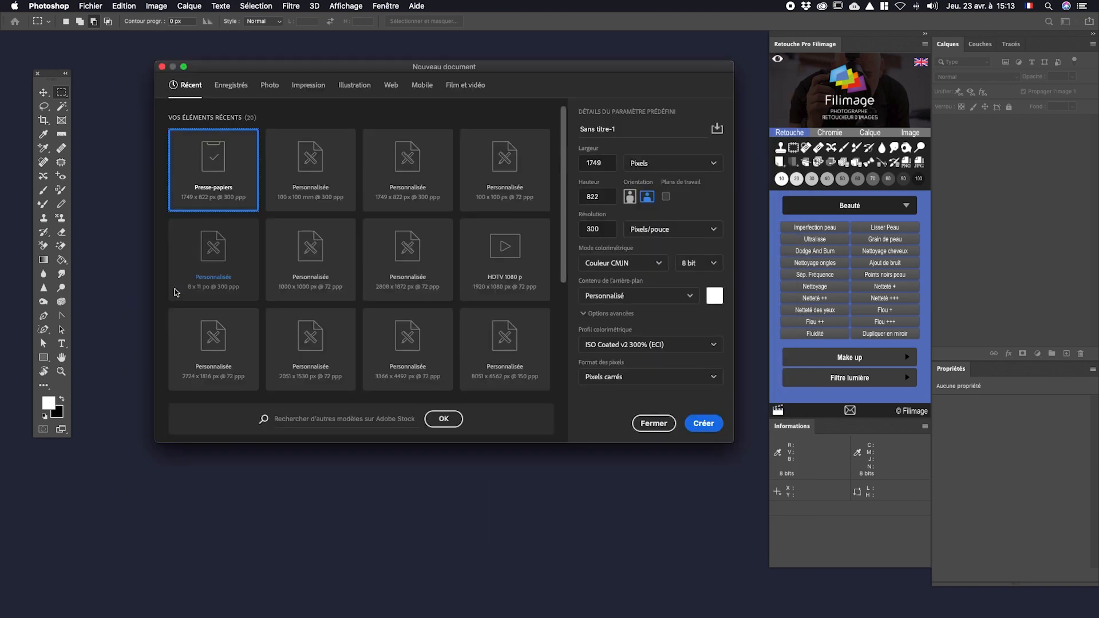
left_click_drag(394, 72, 431, 61)
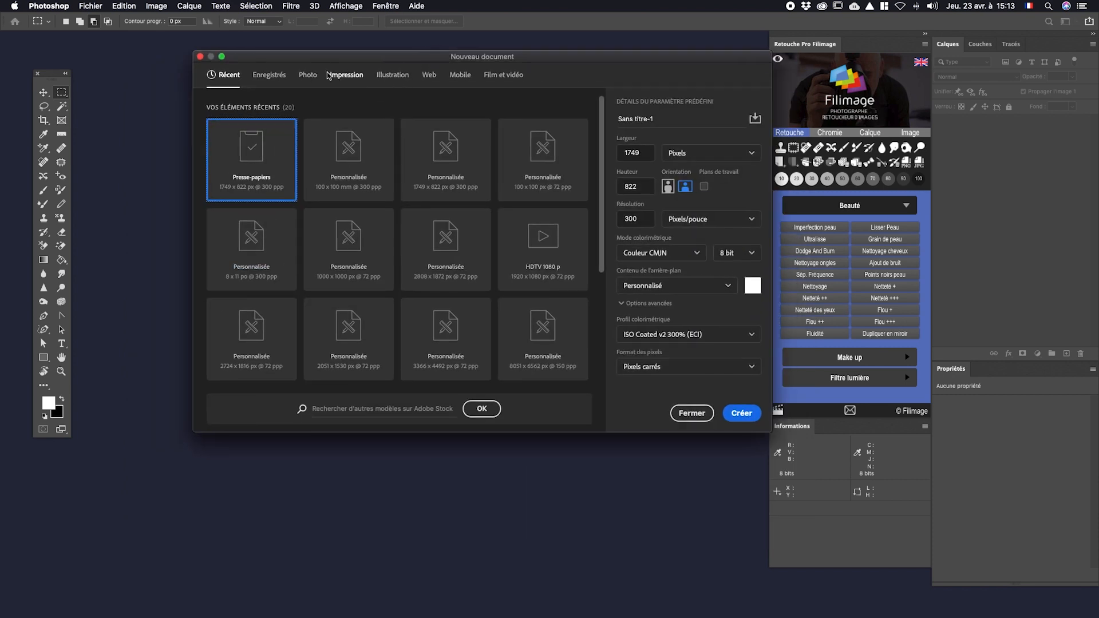
left_click(344, 78)
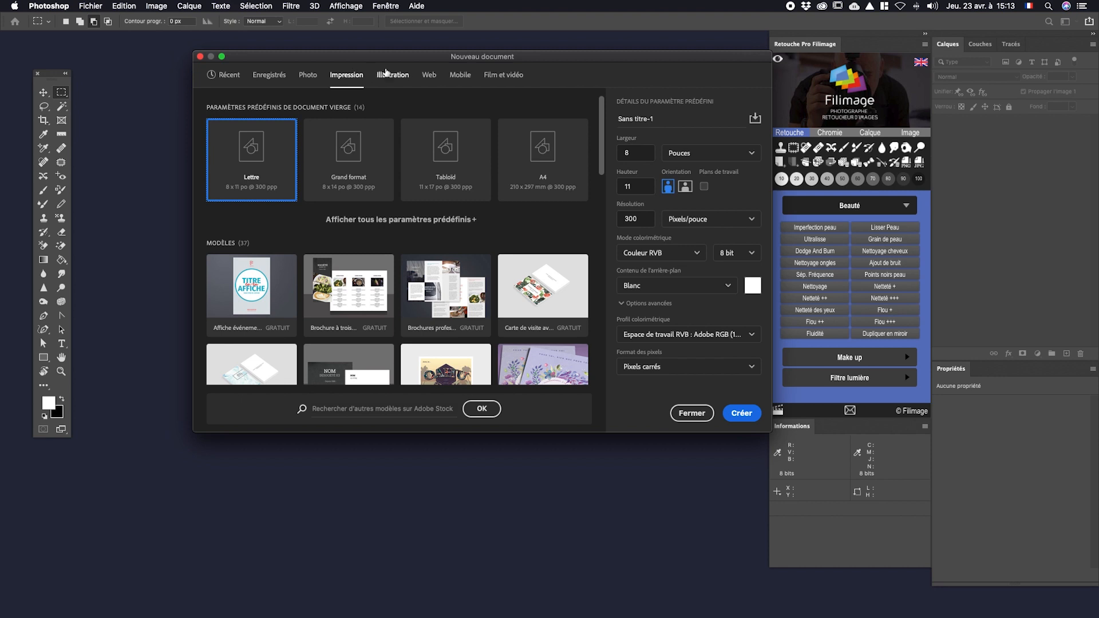
Step: Check the resolution of the Web presets, then return to the Impression presets
left_click(430, 76)
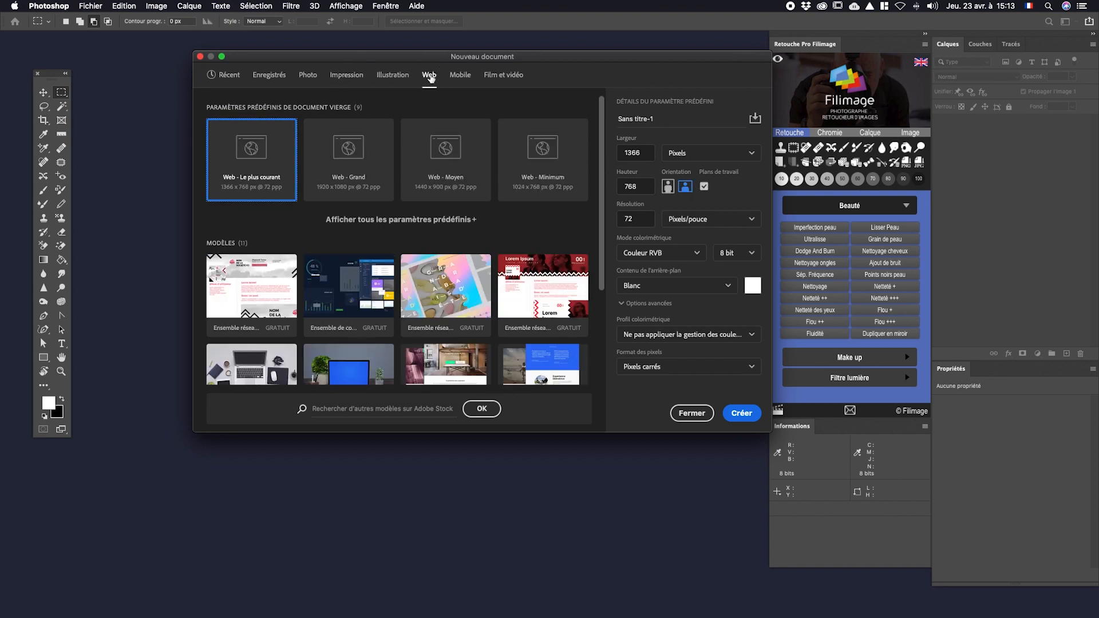
double_click(631, 219)
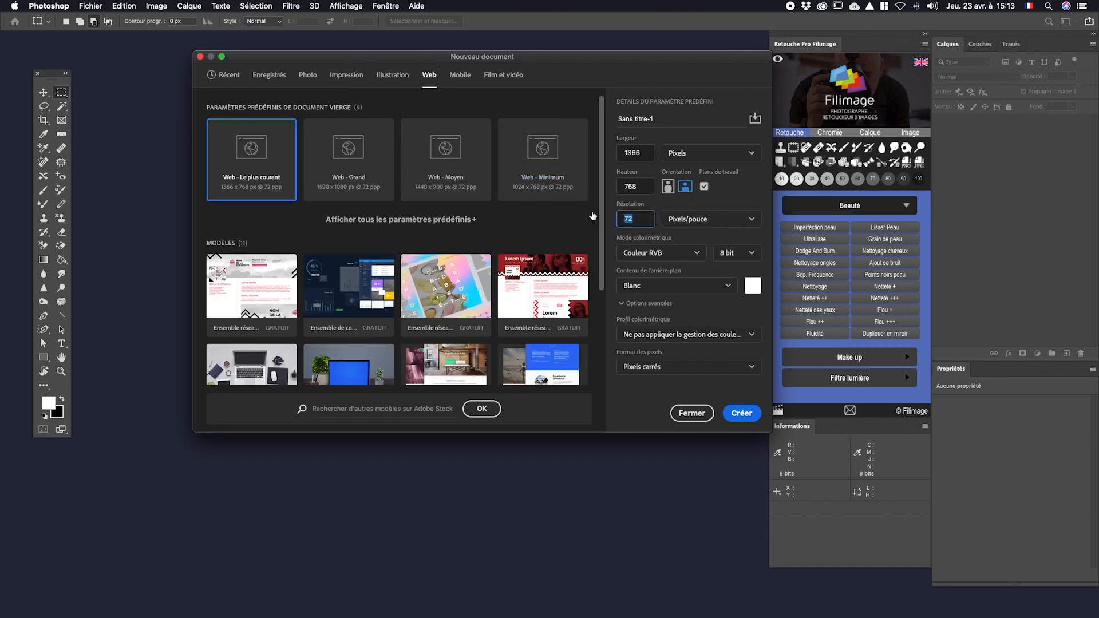
left_click(359, 78)
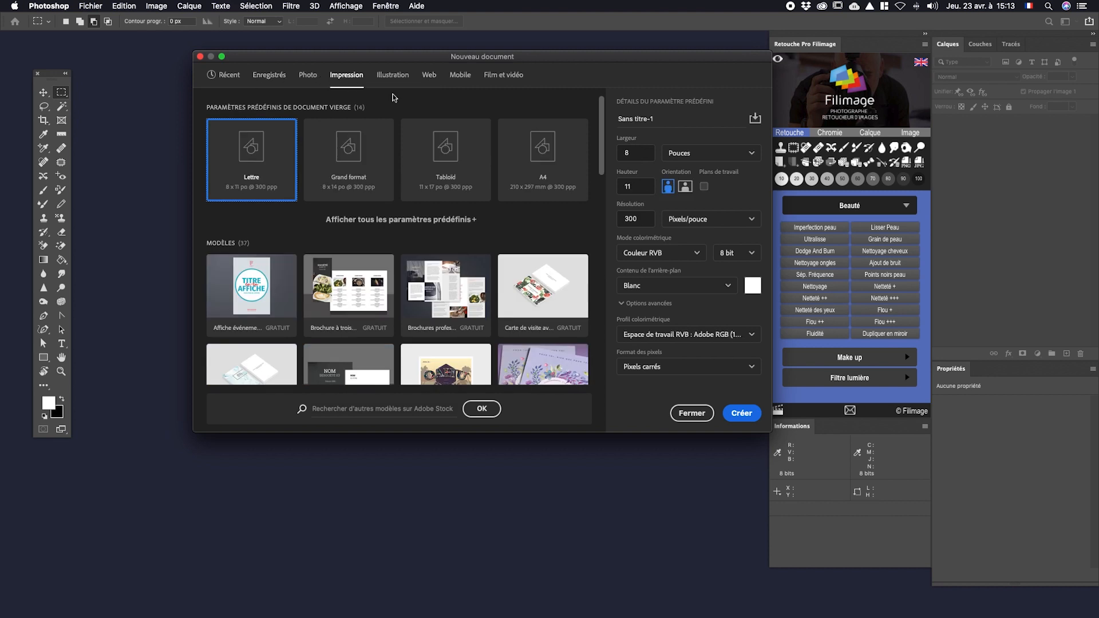
Step: Set the new document's size to 100 × 100 in millimetres
left_click(751, 153)
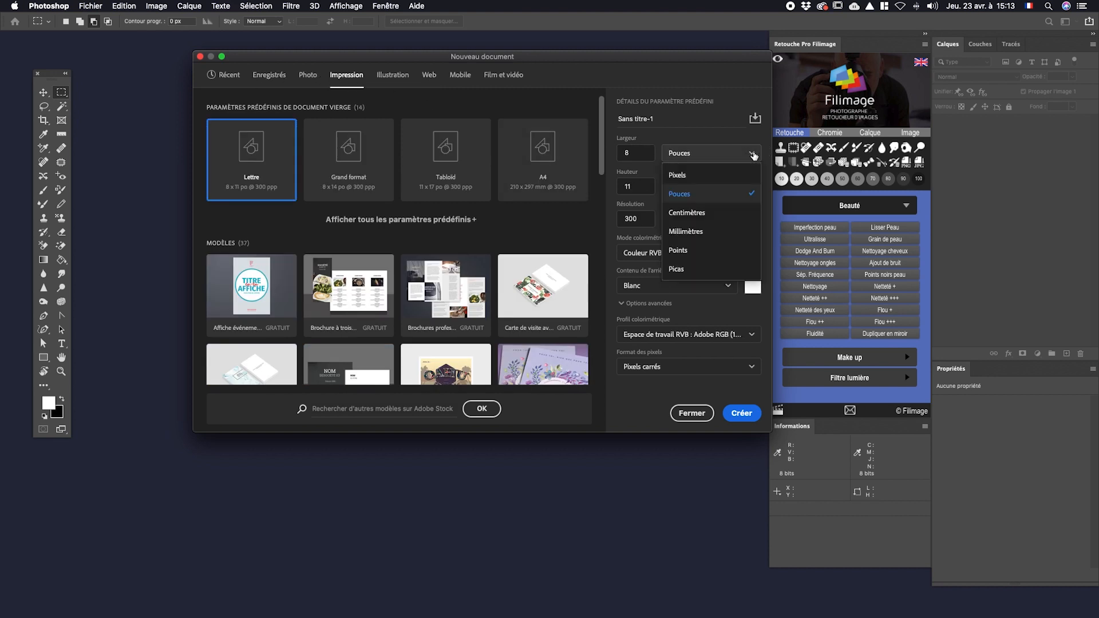
left_click(691, 232)
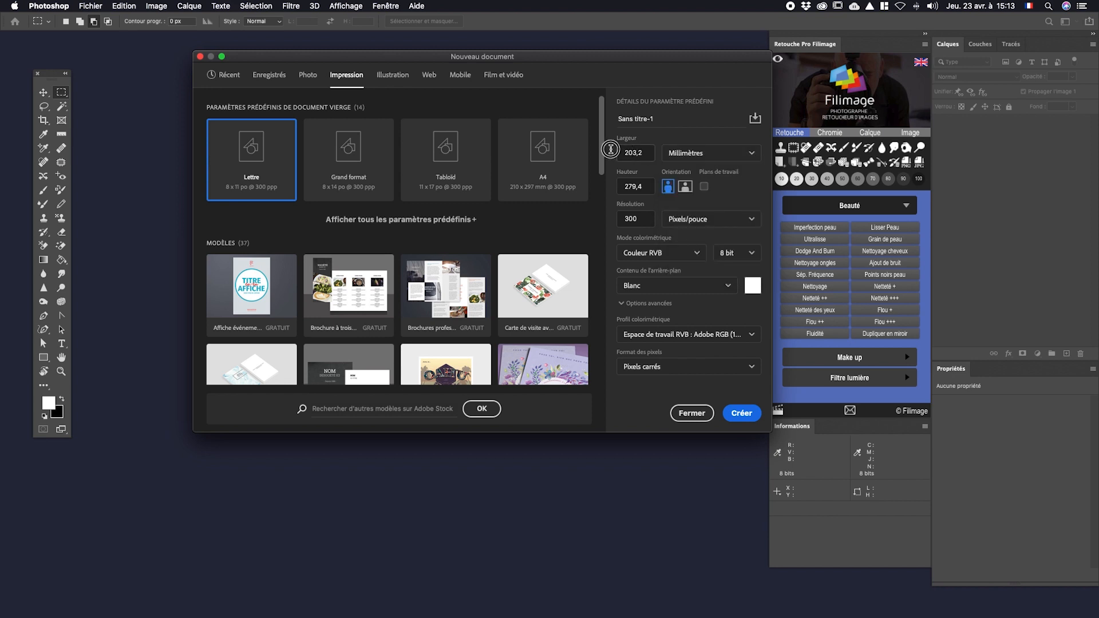
double_click(633, 152)
type("1")
key("Tab")
key("Tab")
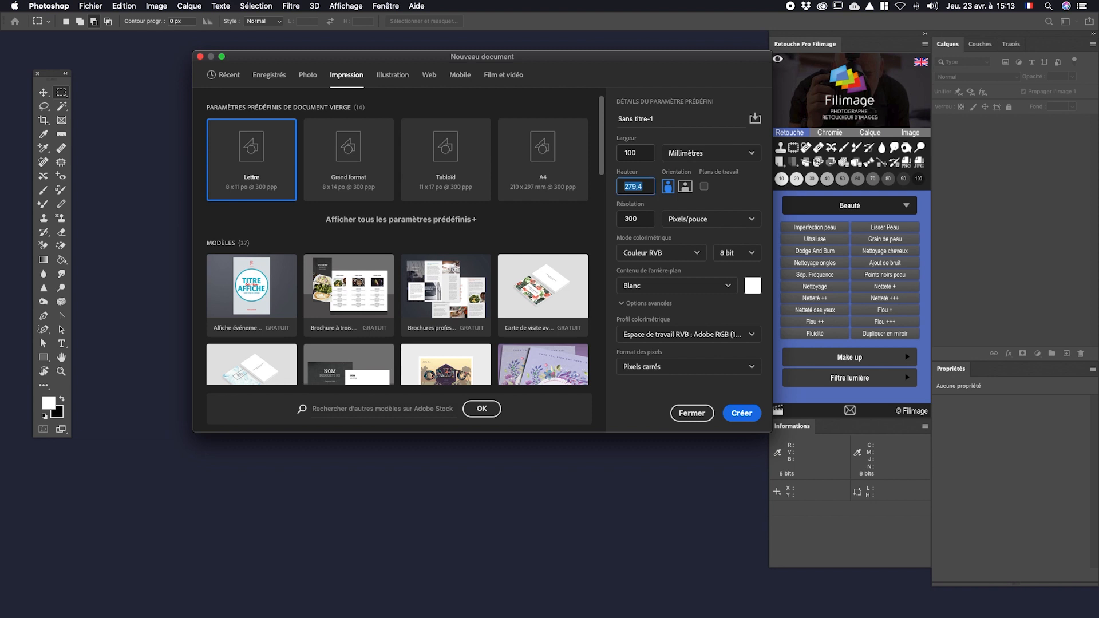
type("100")
Step: Choose the Couleur CMJN mode with the ISO Coated v2 300% (ECI) profile and create the document
left_click(692, 252)
left_click(669, 330)
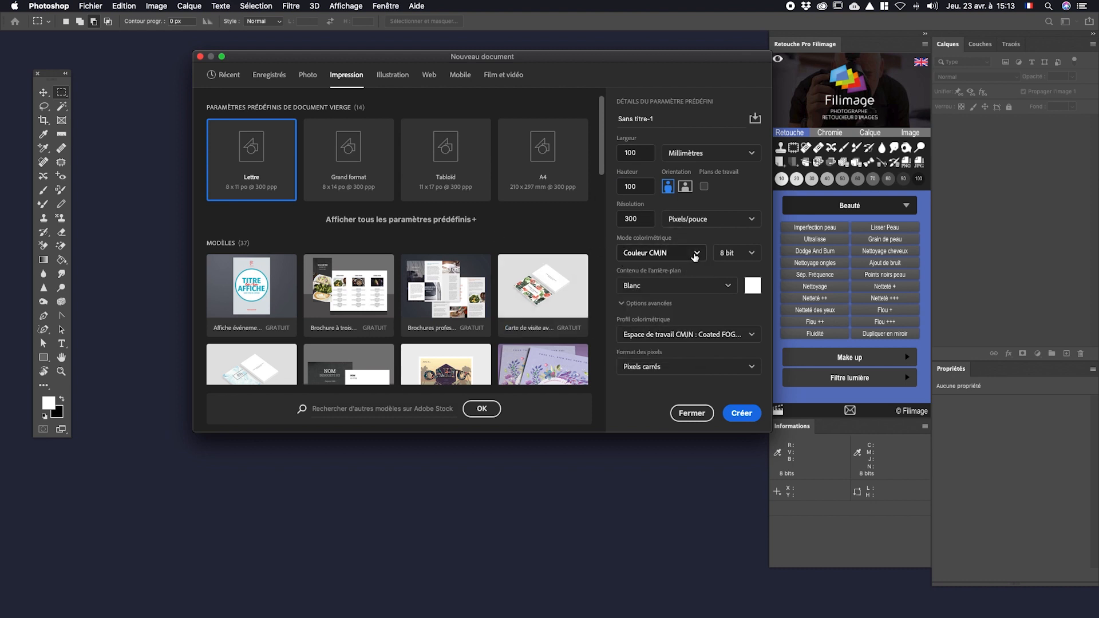
left_click(751, 334)
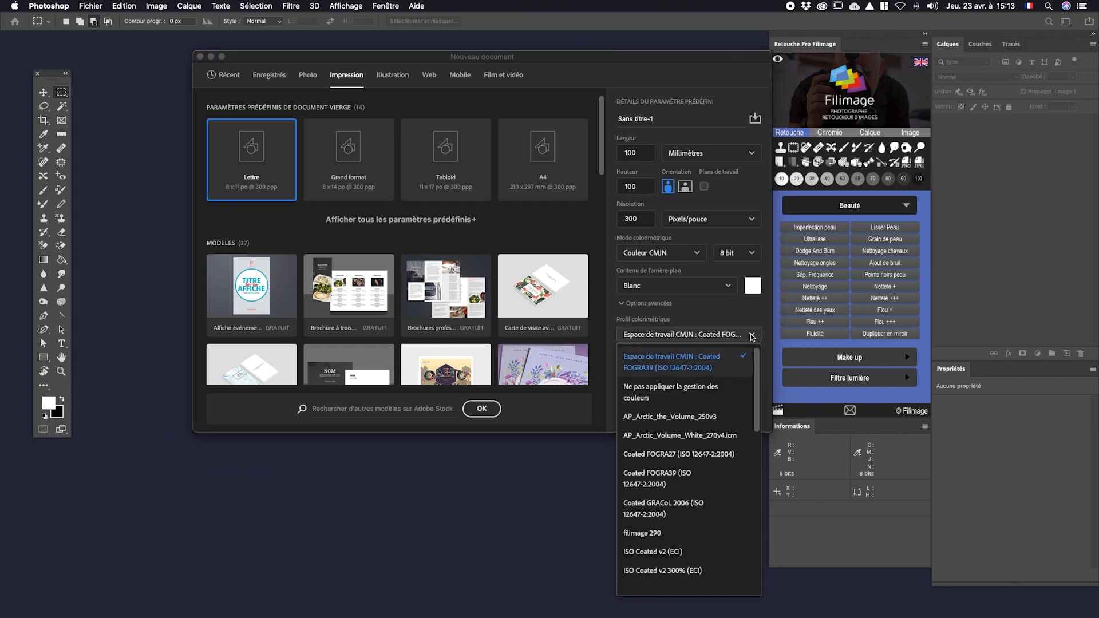
left_click_drag(755, 389, 755, 440)
left_click(676, 420)
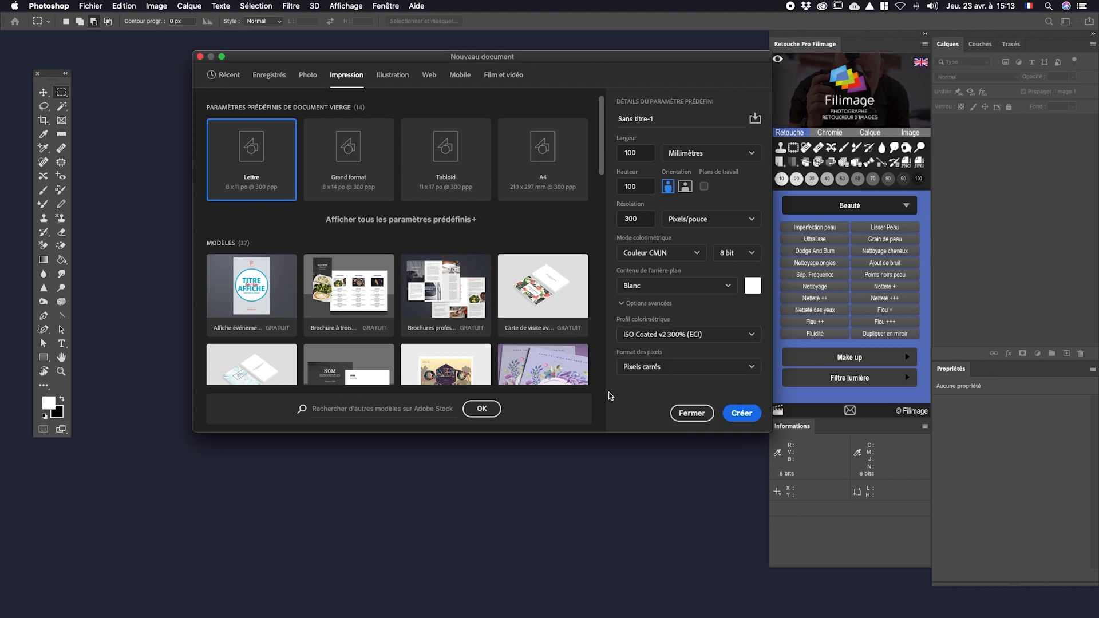
left_click(741, 413)
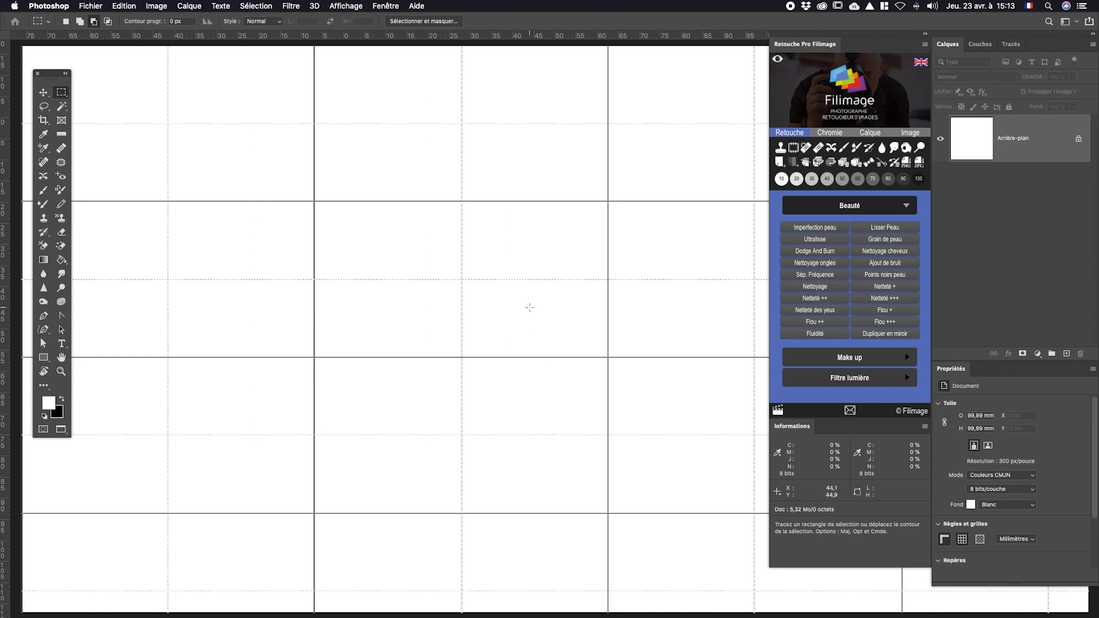
Step: Check the document's image size in millimetres without changing it
left_click_drag(529, 310, 509, 320)
left_click_drag(509, 320, 484, 325)
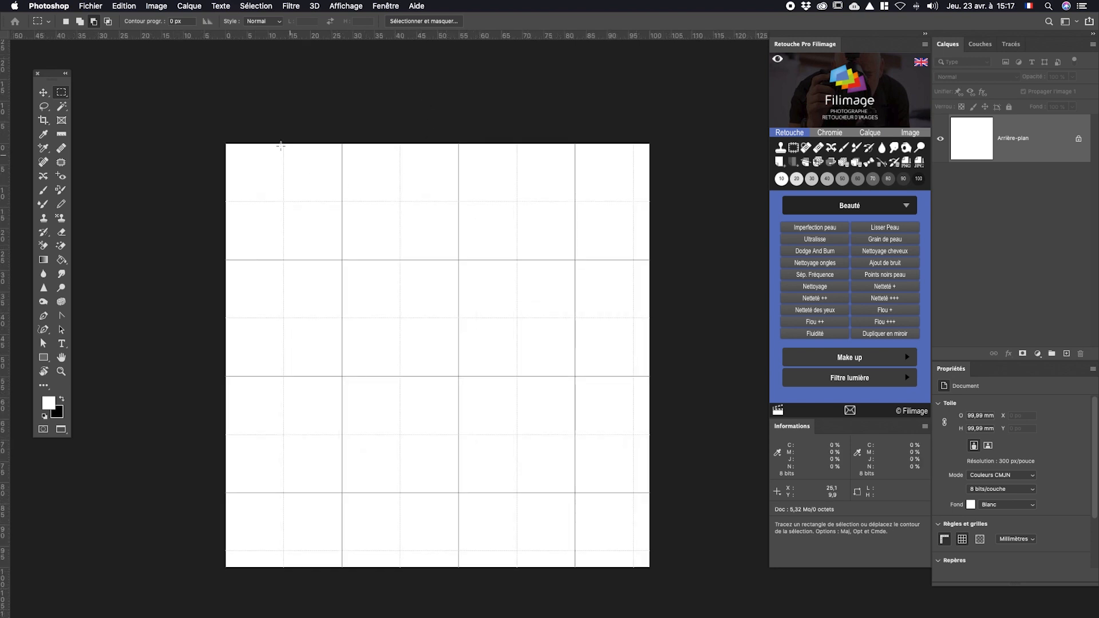
key("super+alt+i")
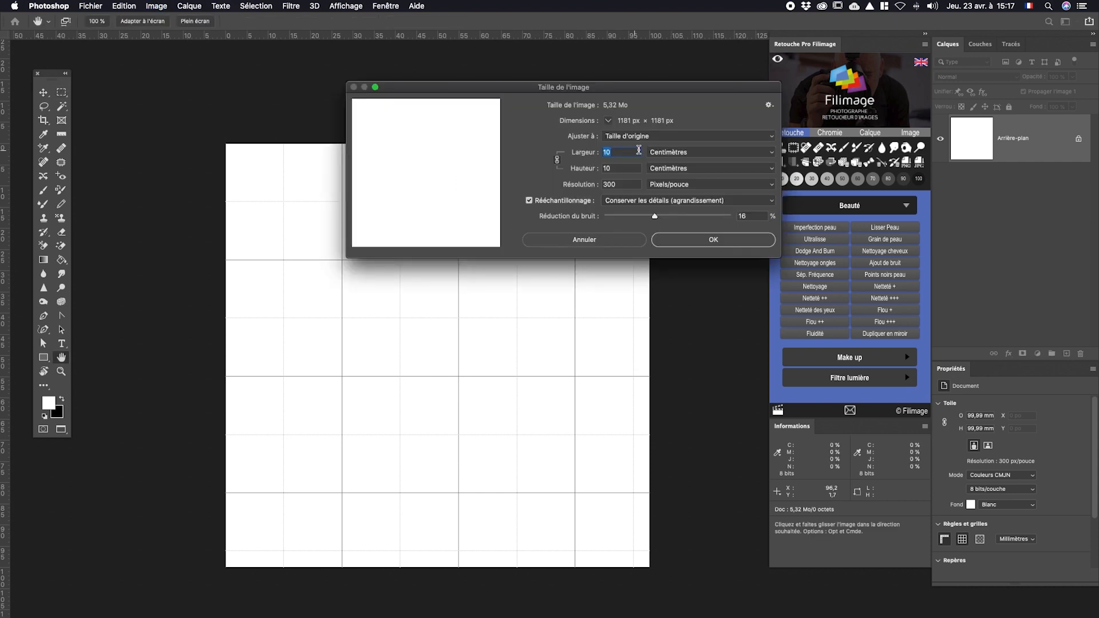
left_click(681, 153)
left_click(678, 165)
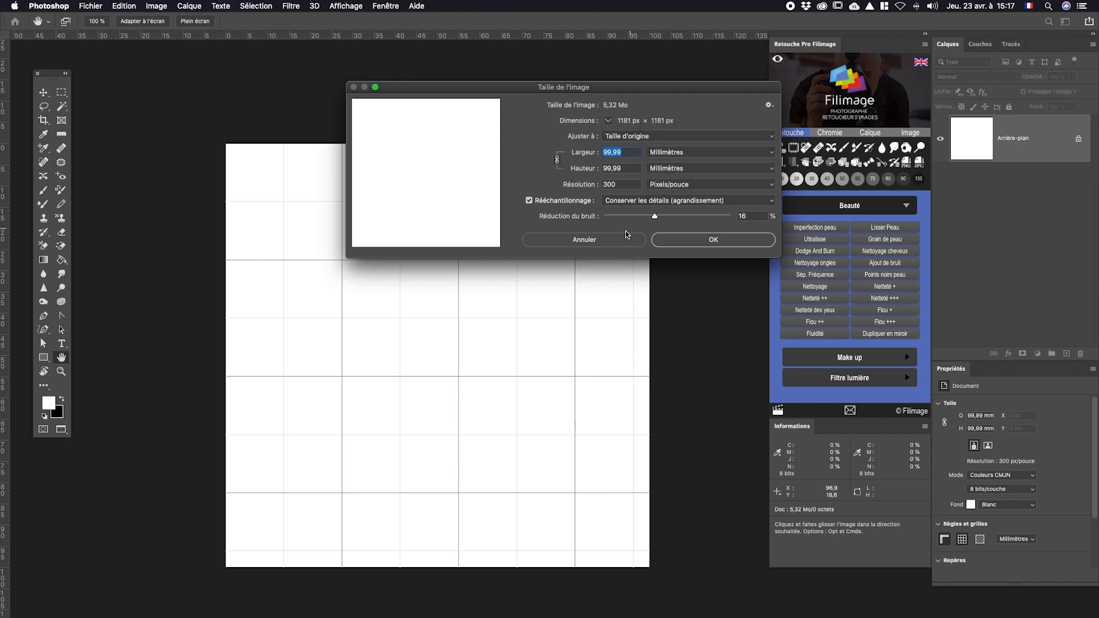
left_click(608, 242)
Step: Set the grid colour to dark red (830000) in the guides, grid and slices preferences
key("space")
left_click_drag(455, 281, 466, 235)
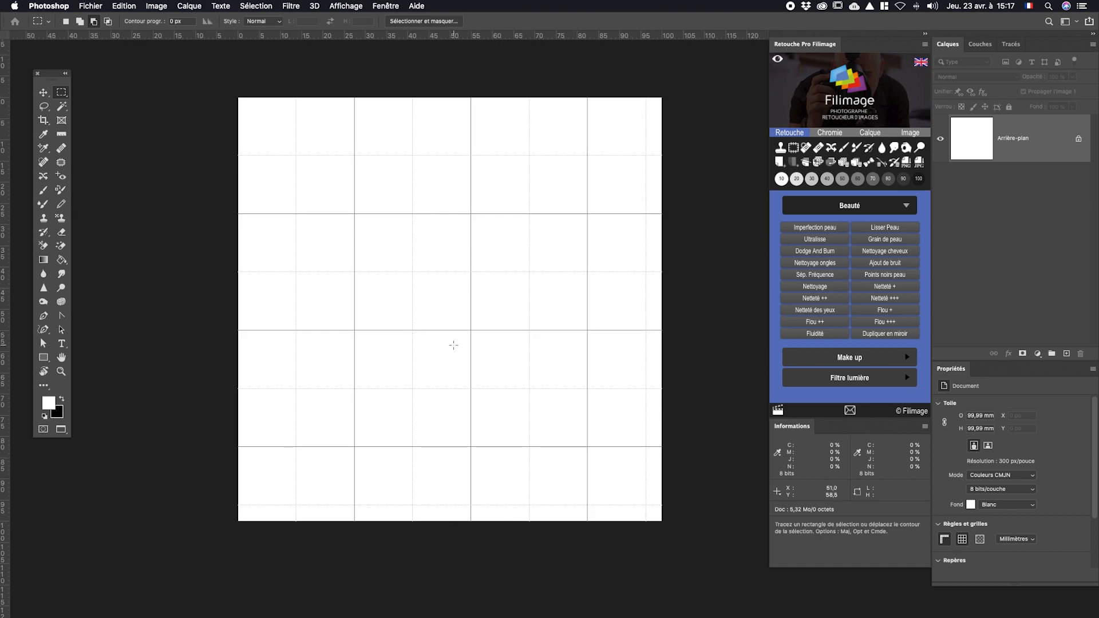
left_click(90, 6)
mouse_move(66, 5)
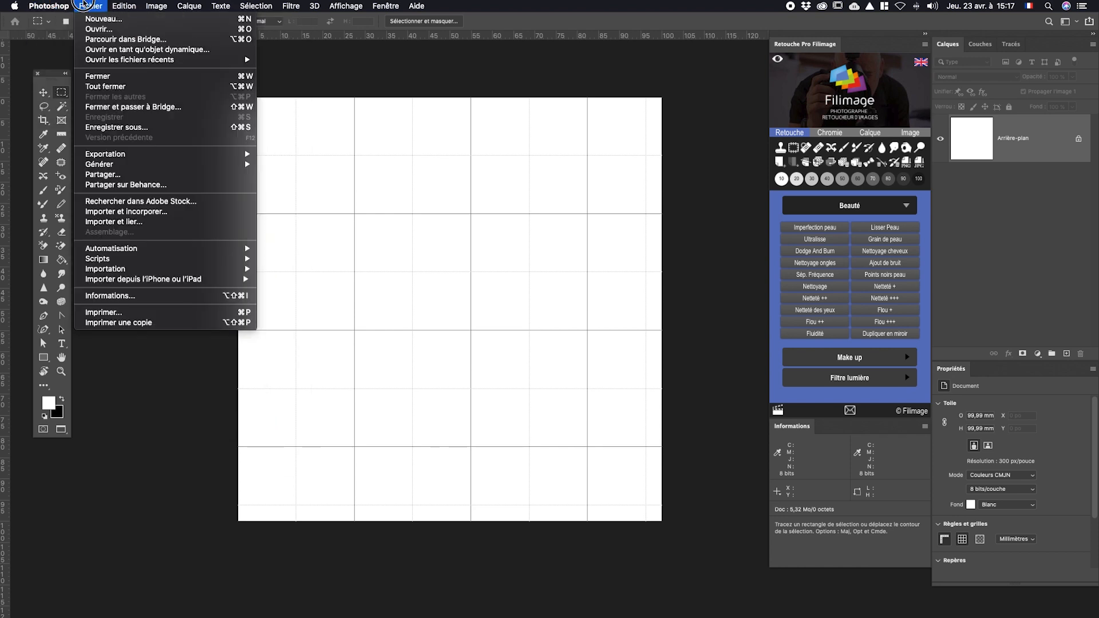
mouse_move(114, 39)
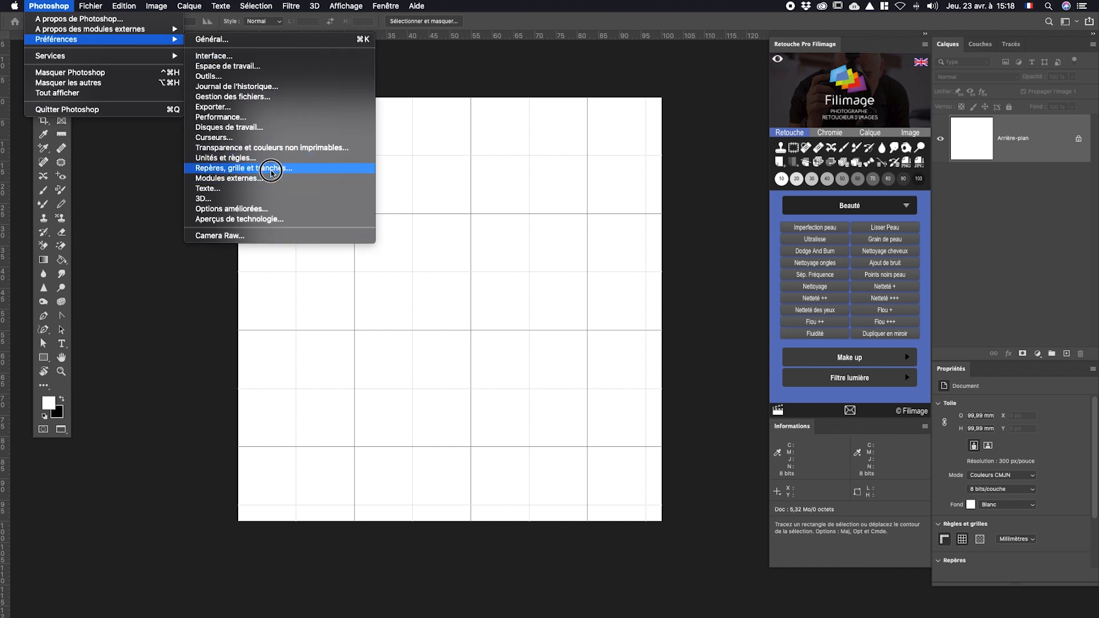
left_click(270, 170)
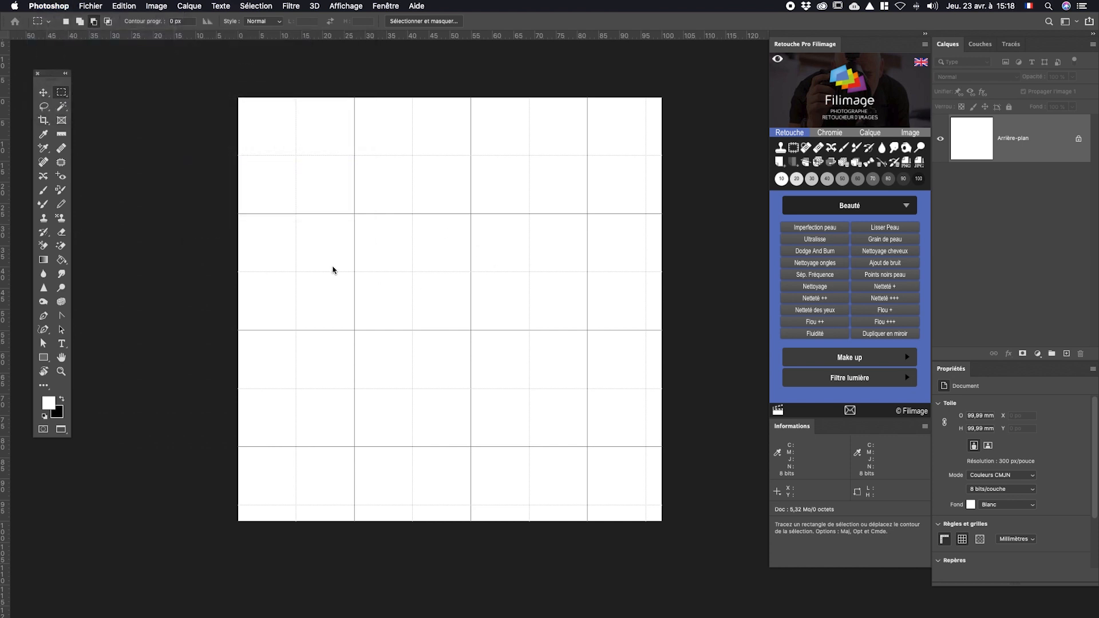
left_click_drag(515, 119, 524, 179)
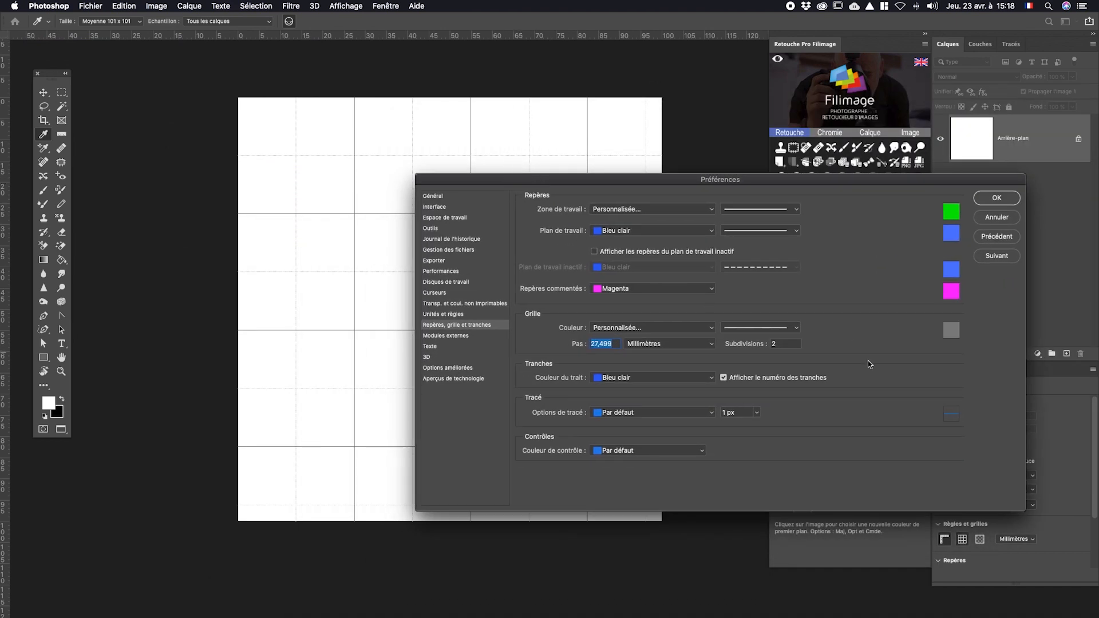
left_click(951, 330)
left_click(770, 252)
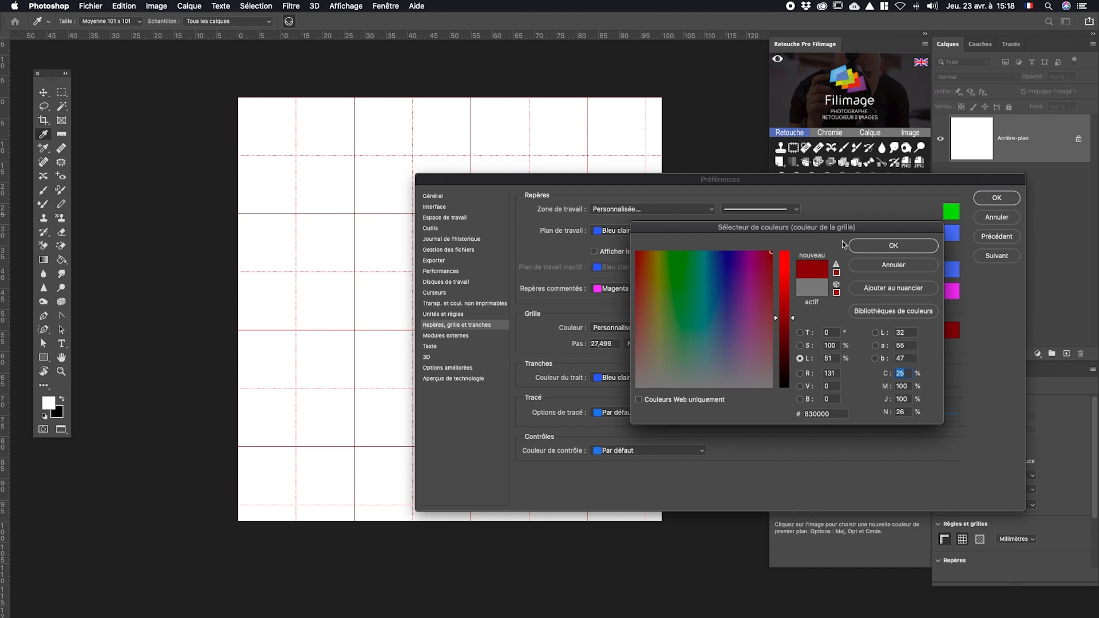
left_click(874, 246)
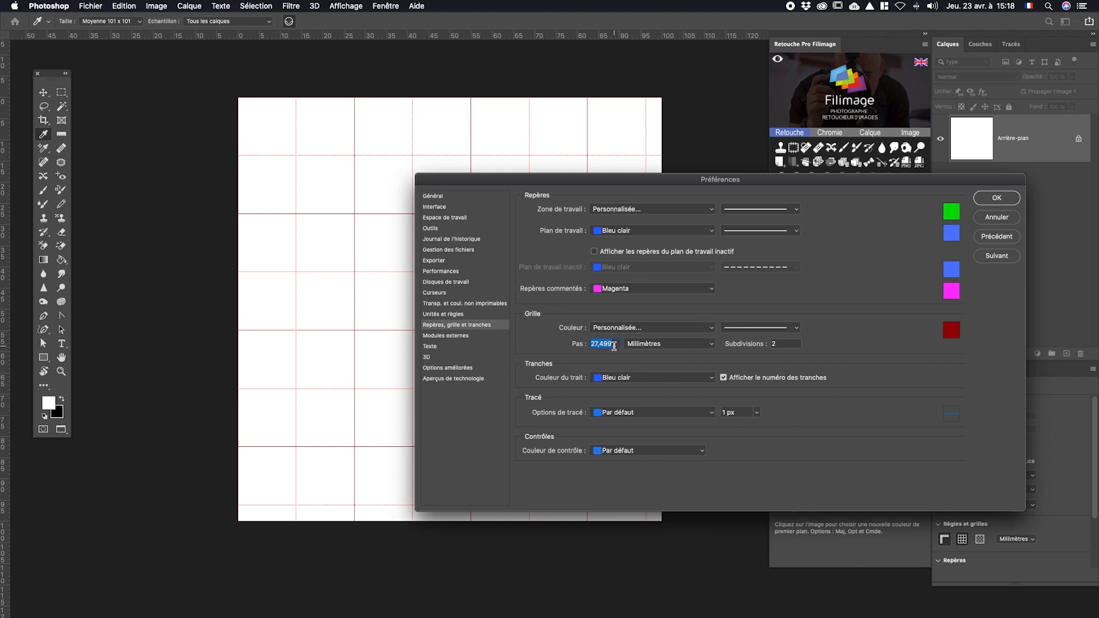
Step: Set the grid spacing to 25 mm
left_click(656, 343)
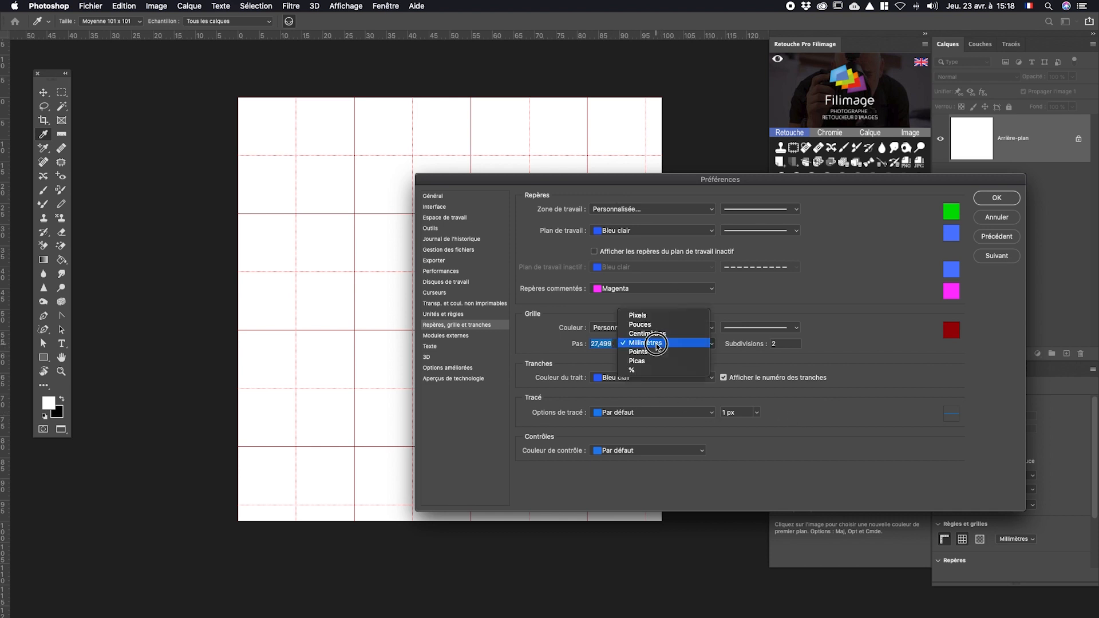
left_click(656, 344)
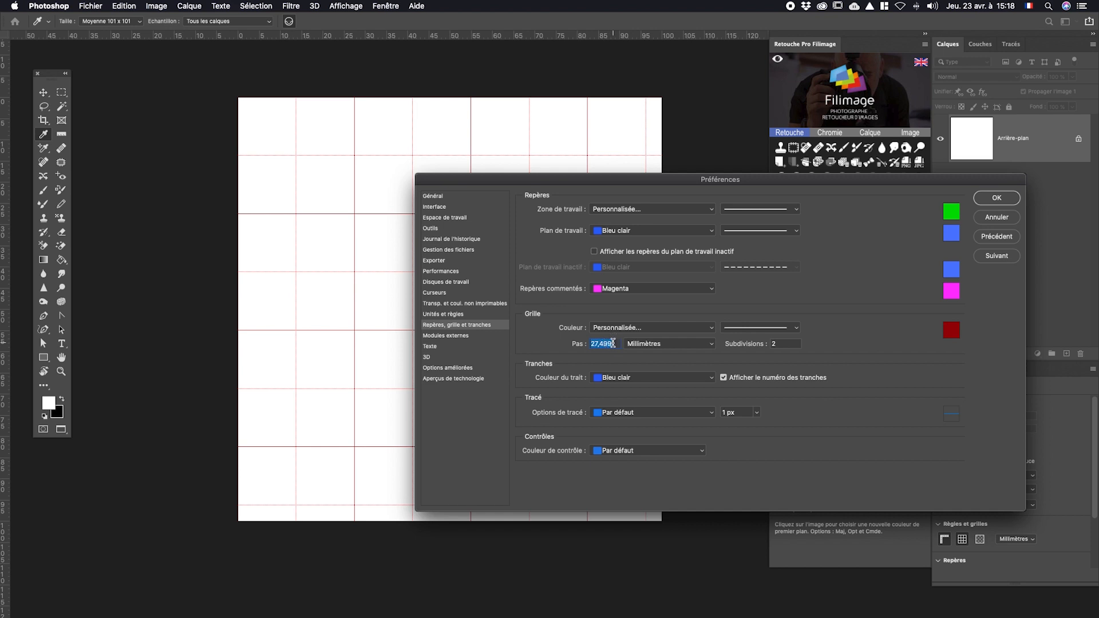
type("25")
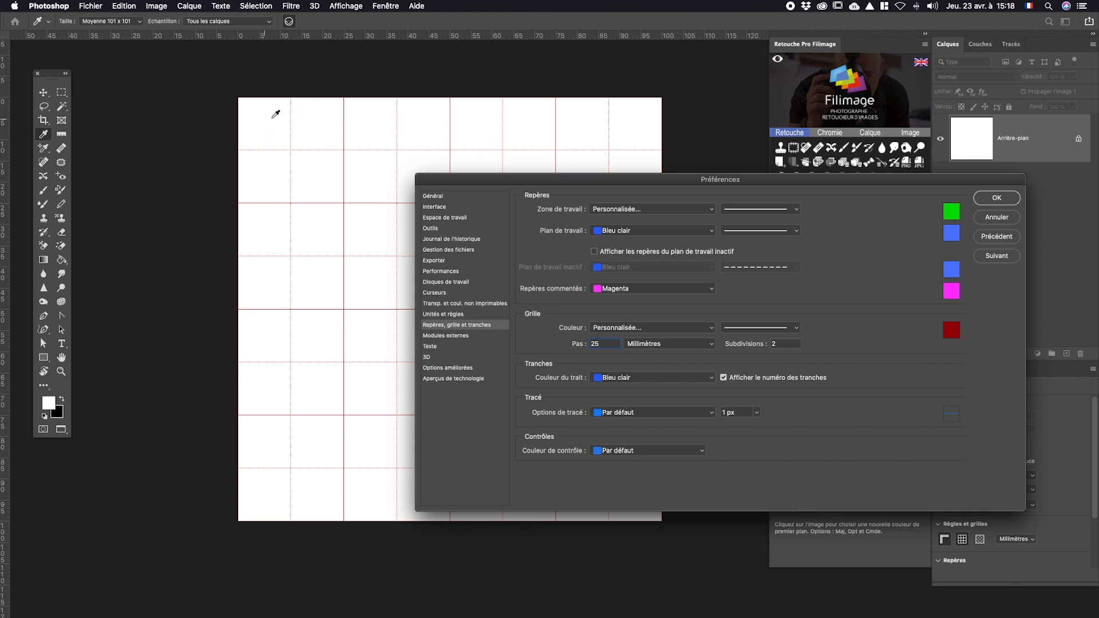
Step: Try different grid subdivision counts, including 3, 5 and 1, and return to 2
double_click(781, 344)
key("Up")
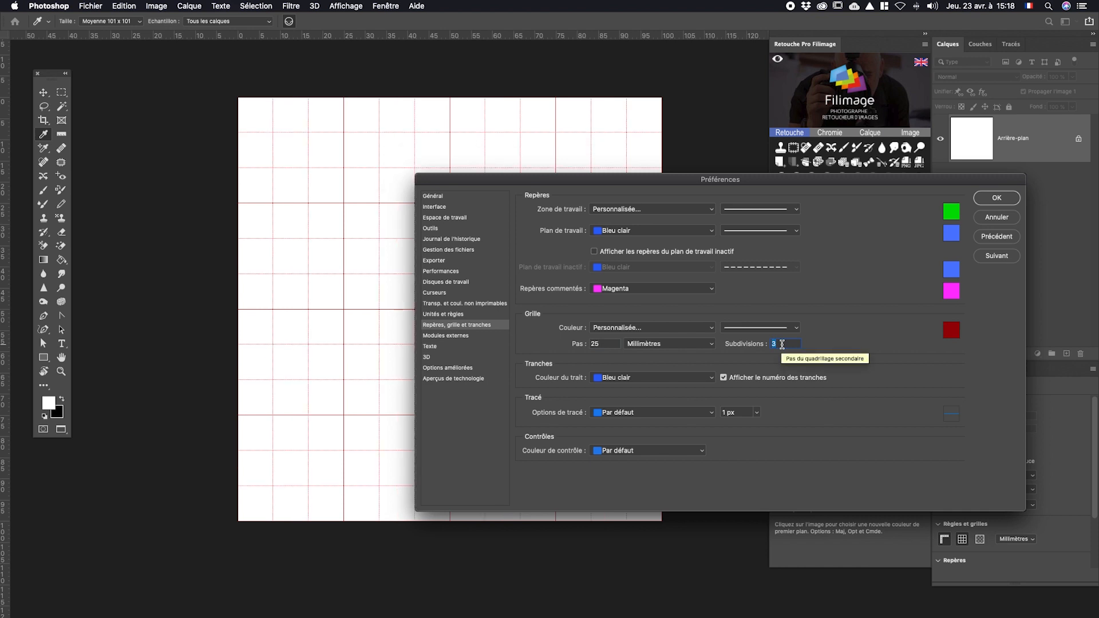
key("Up")
key("Up")
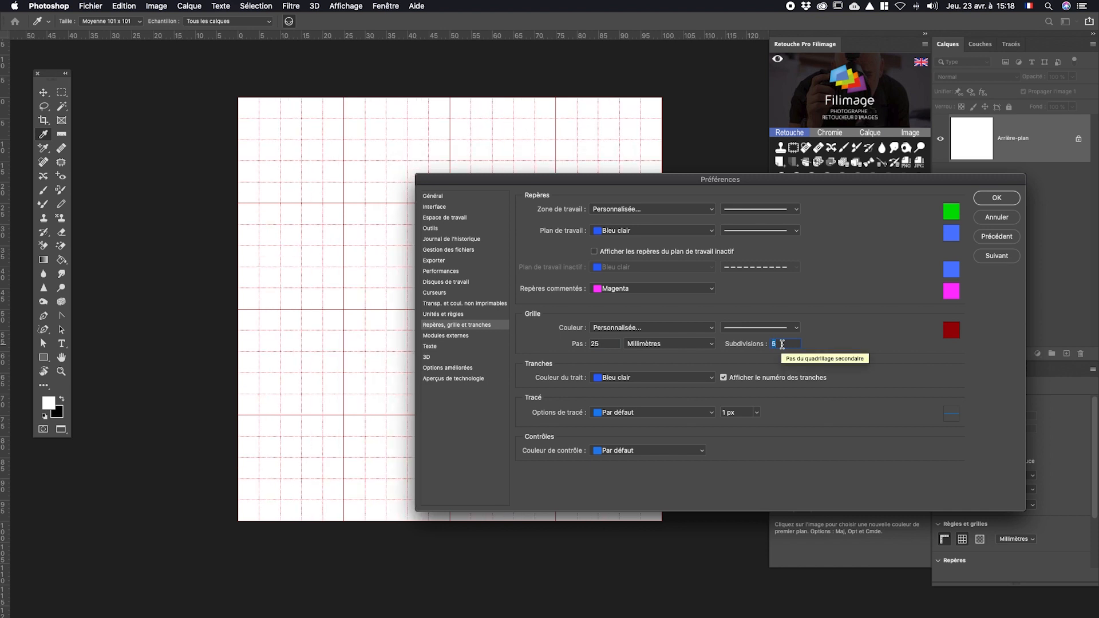
key("shift+Up")
key("Down")
key("Down")
key("Down")
key("Down")
key("Down")
key("Down")
key("Down")
key("Down")
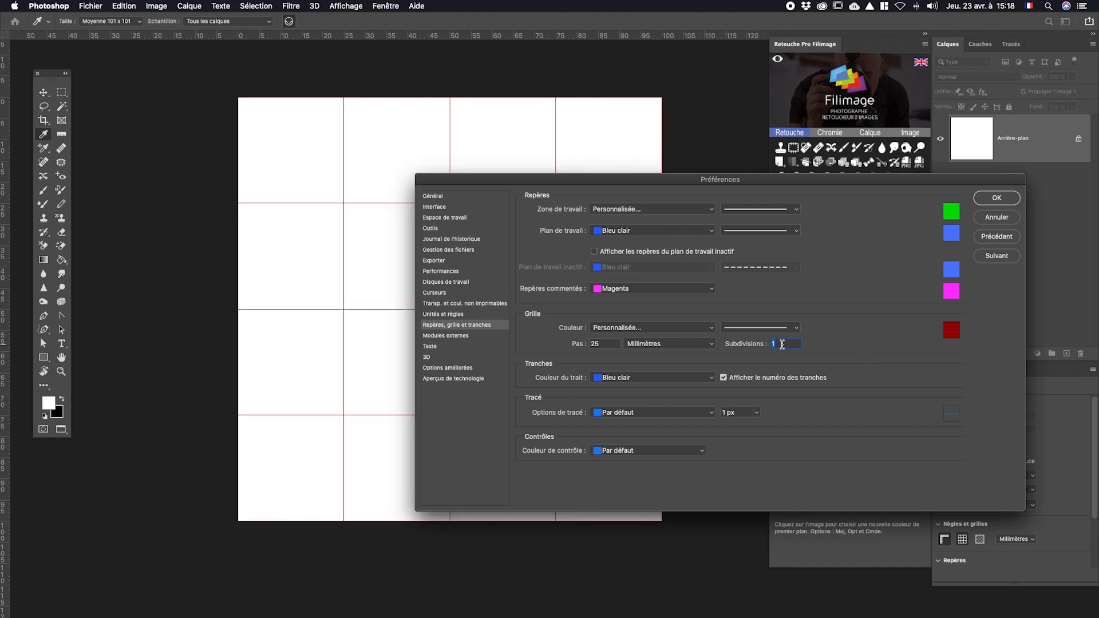
key("Down")
key("Down")
key("Down")
key("Down")
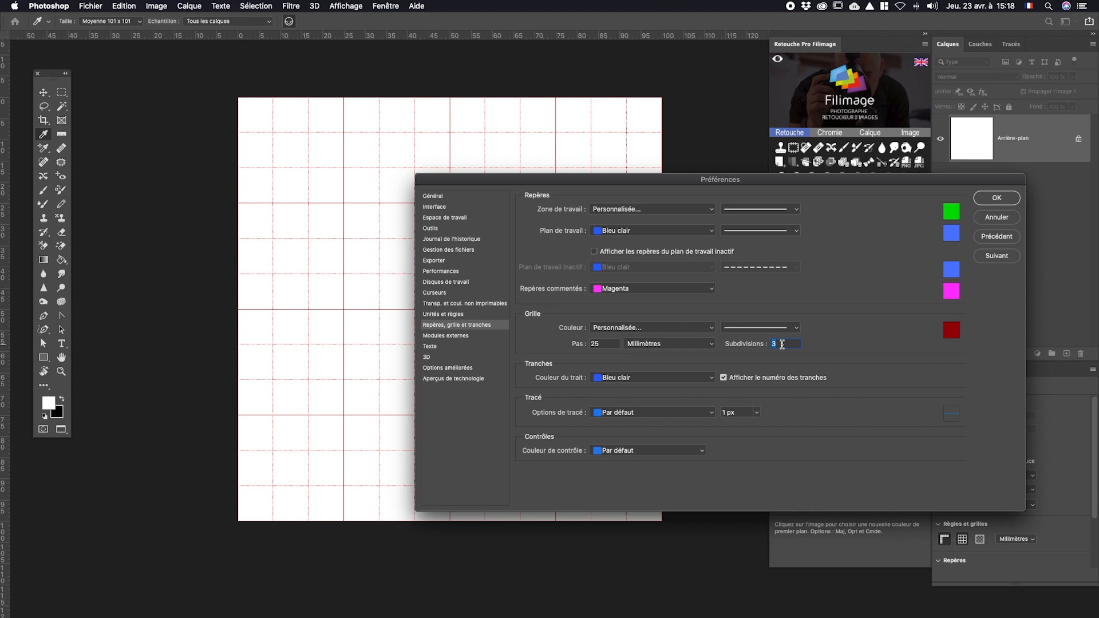
key("Down")
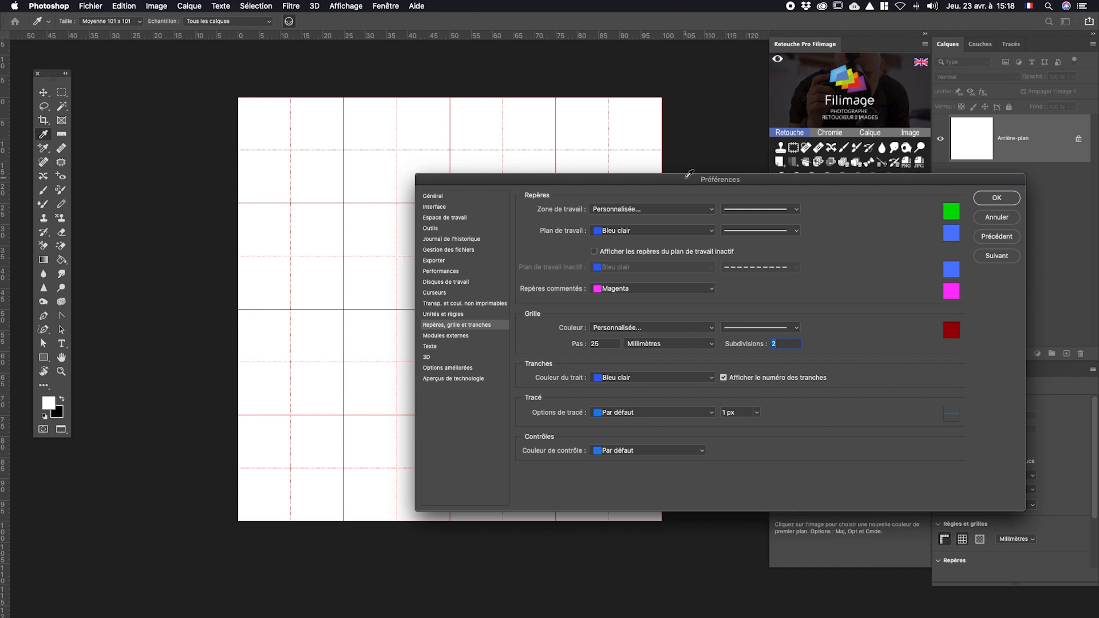
Step: Apply the grid preferences and return to the document with the rectangular marquee tool
left_click_drag(689, 174, 591, 161)
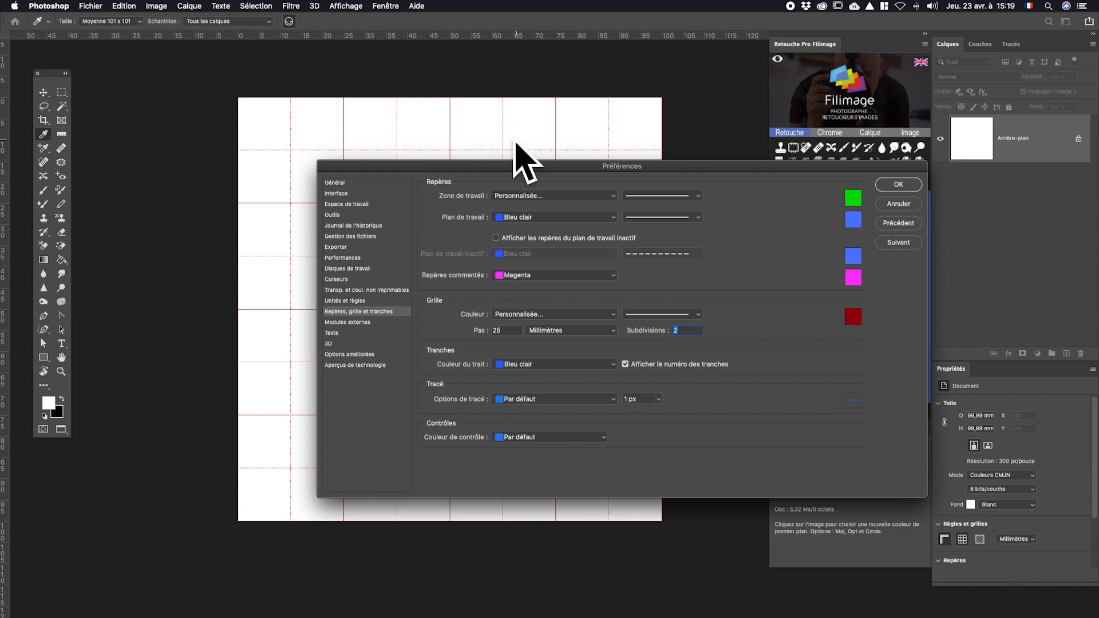
left_click(897, 184)
key("m")
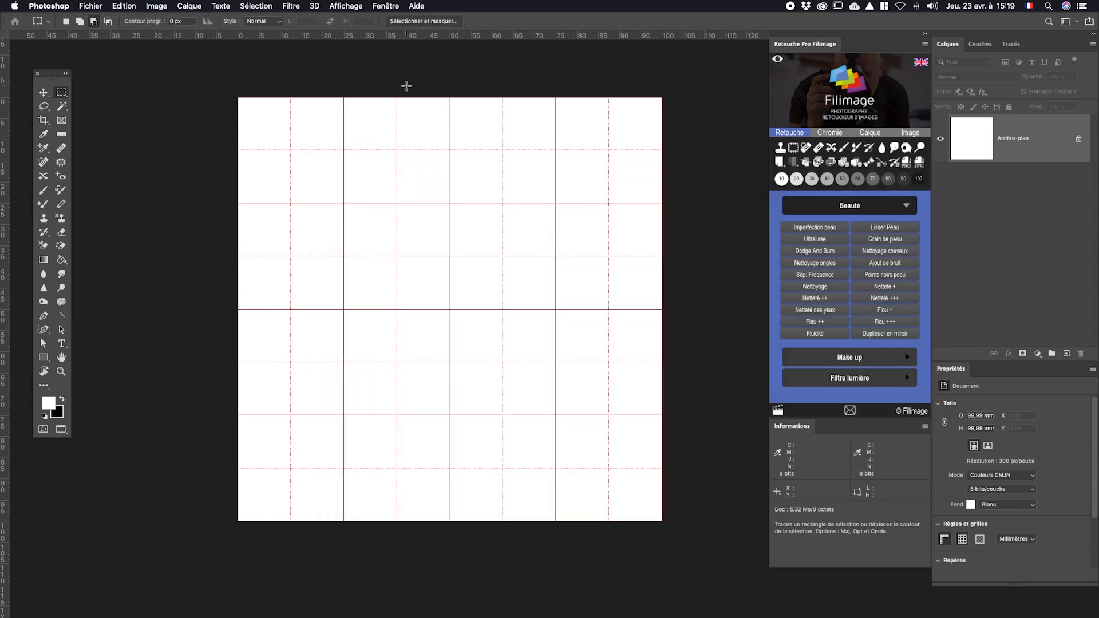
scroll(406, 86, "down", 5)
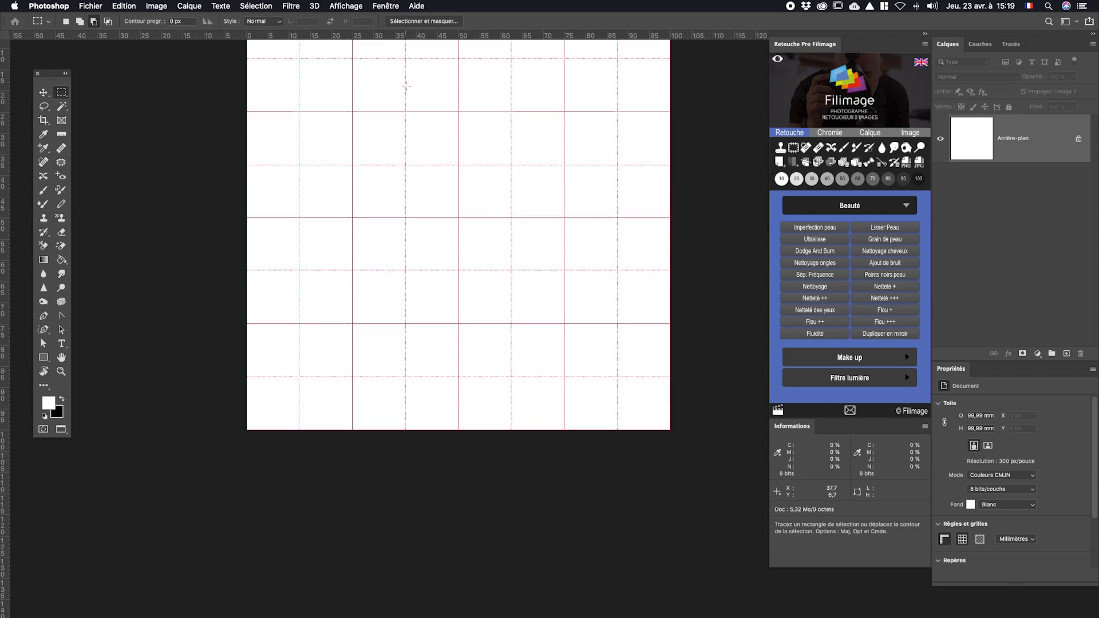
left_click_drag(410, 89, 405, 307)
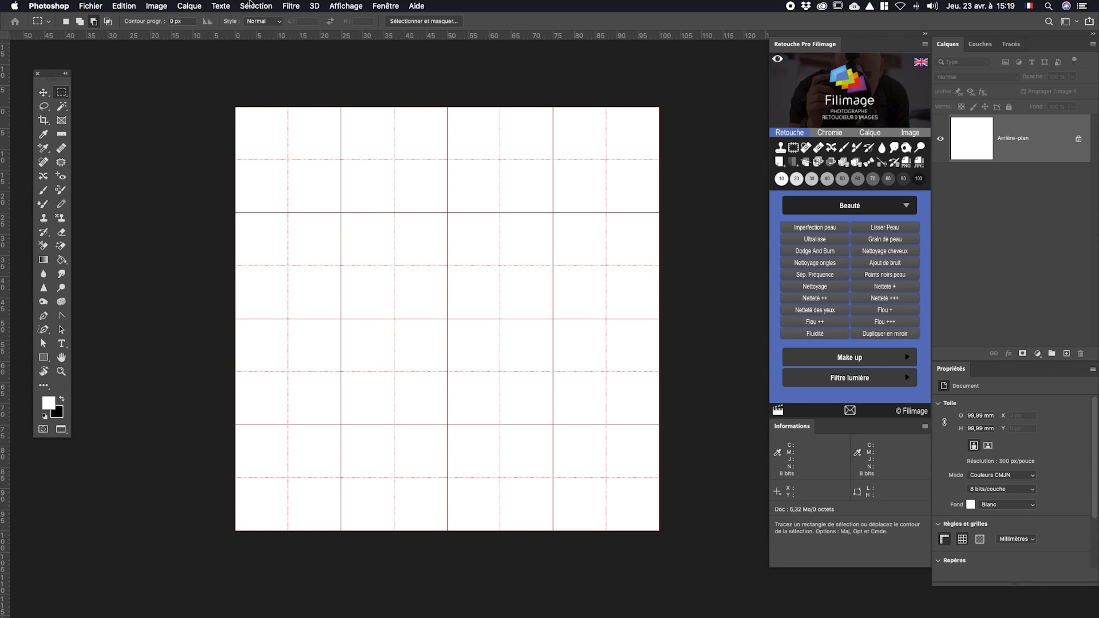
key("alt+super+i")
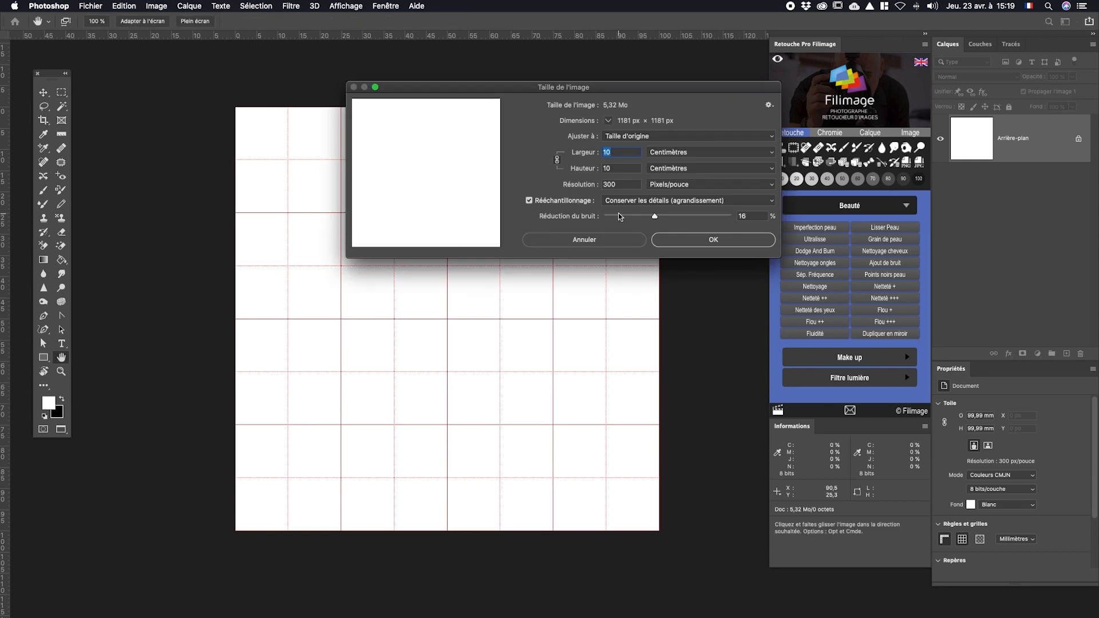
left_click(595, 238)
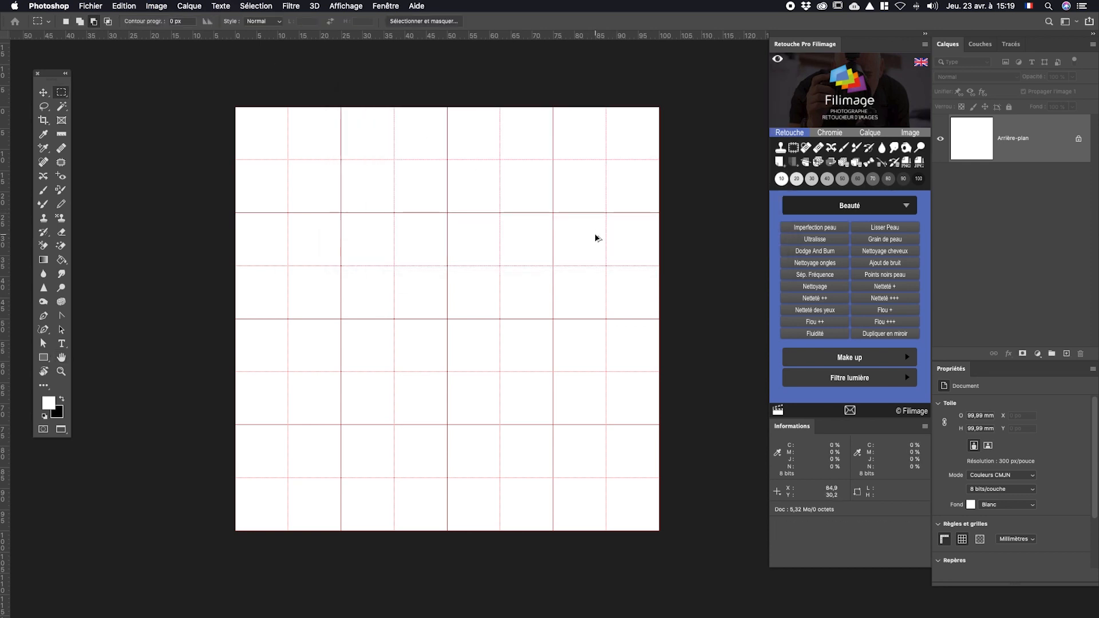
Step: Extend the canvas by a relative 10 mm in width and height, centred, with red as the extension colour
key("alt+super+c")
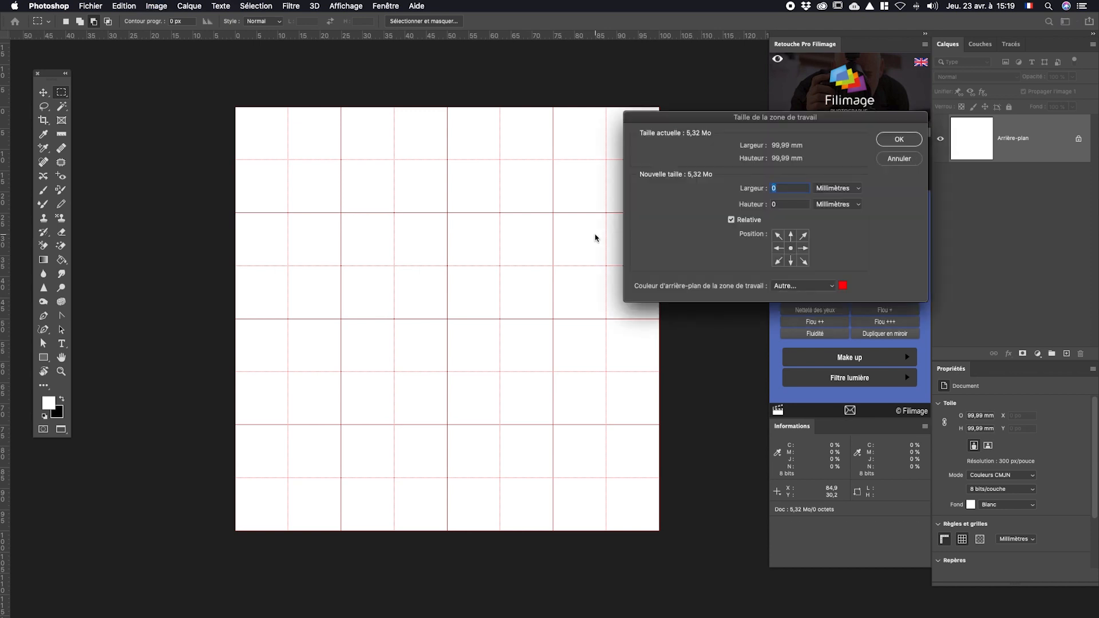
scroll(640, 227, "down", 1)
left_click_drag(733, 119, 777, 100)
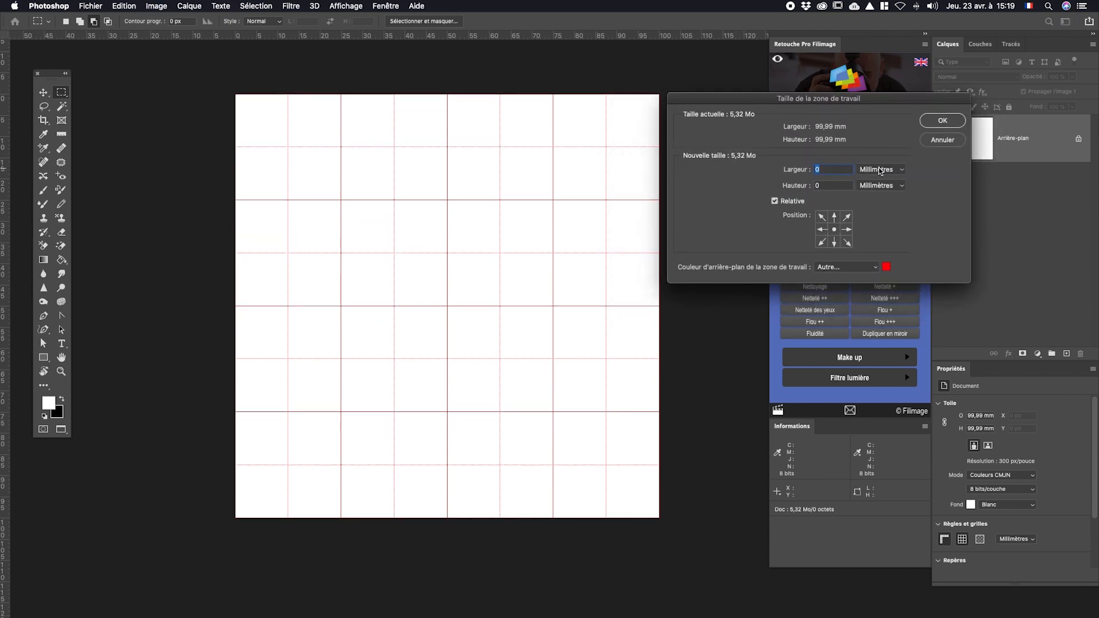
type("10")
key("Tab")
type("10")
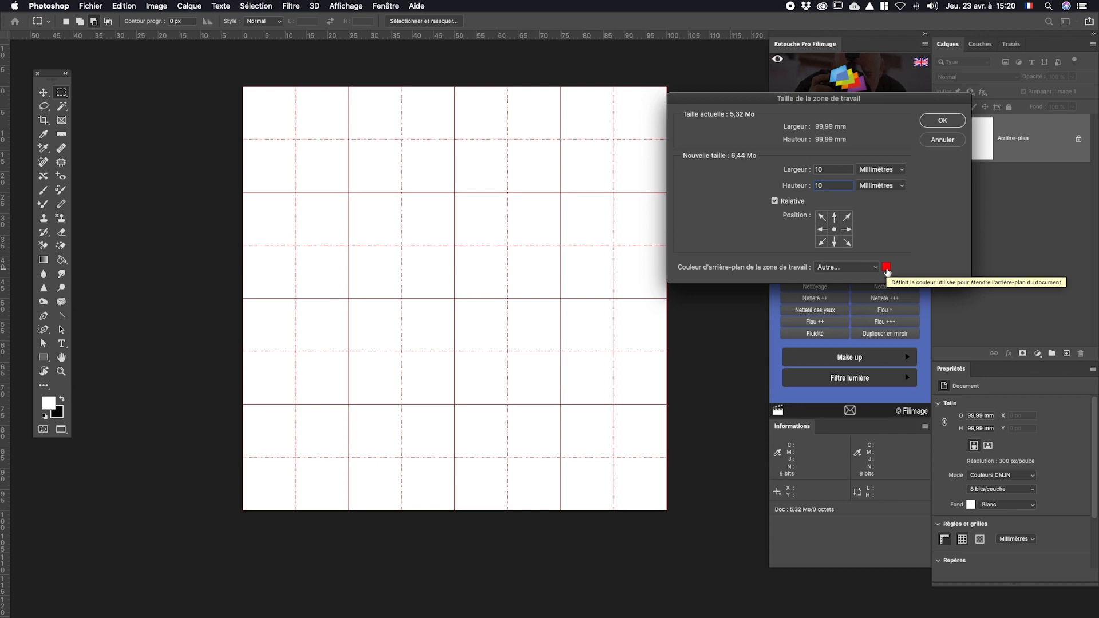
left_click(942, 121)
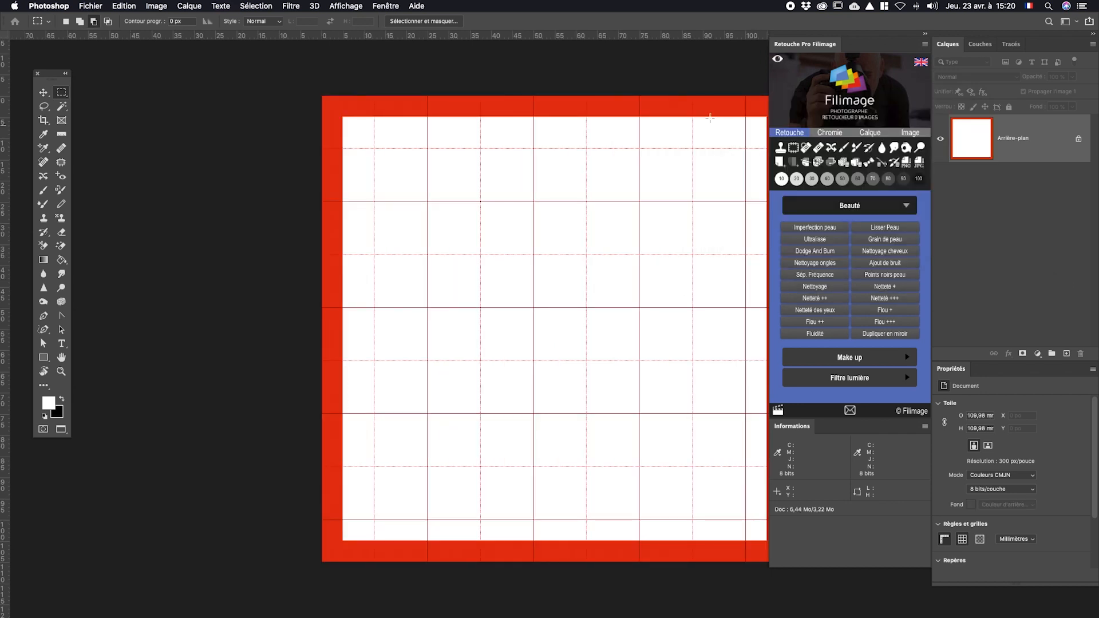
left_click_drag(528, 140, 476, 136)
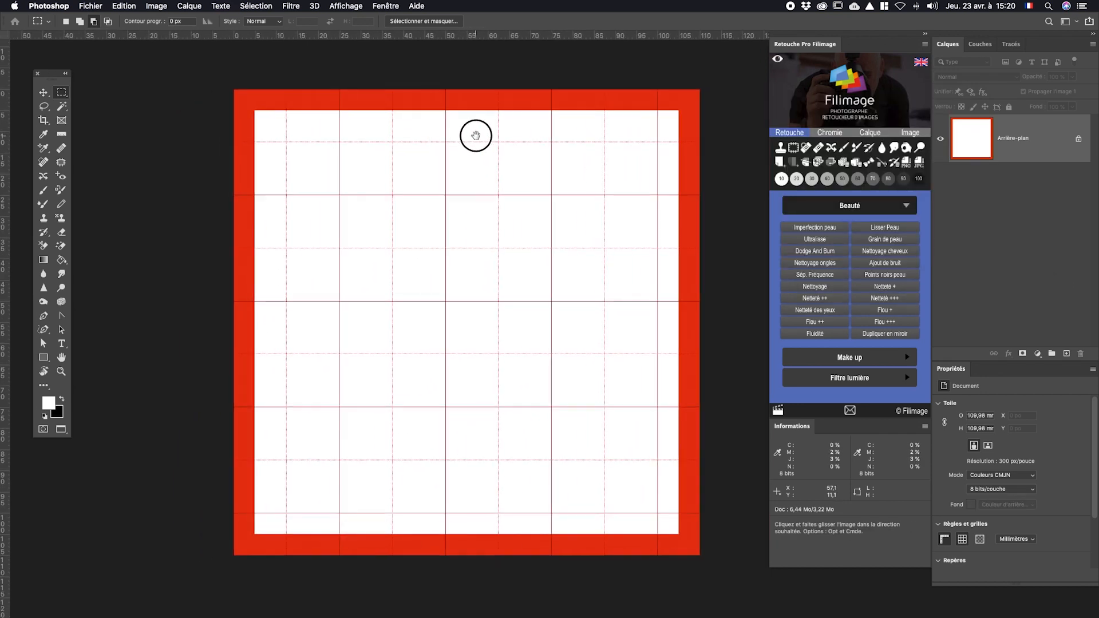
Step: Add a vertical and a horizontal guide at 5 mm, along the white area's left and upper edges
left_click_drag(254, 106, 321, 71)
left_click_drag(351, 147, 287, 159)
mouse_move(357, 163)
left_mouse_down()
mouse_move(277, 126)
mouse_move(365, 162)
mouse_move(365, 174)
left_mouse_up()
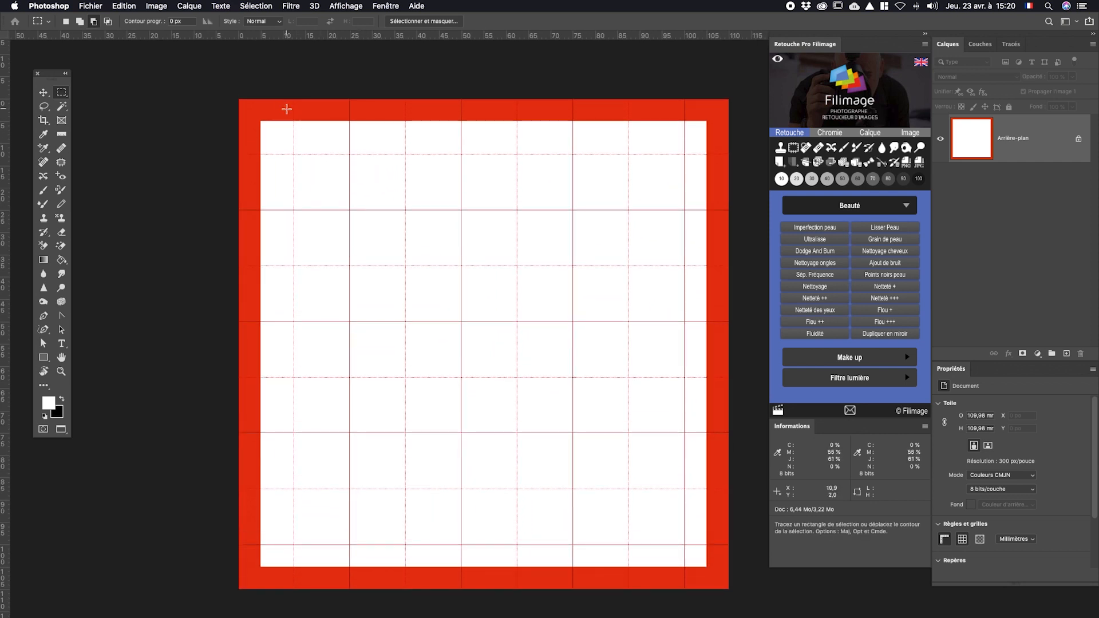
left_click_drag(260, 117, 366, 74)
left_click_drag(258, 153, 355, 245)
key("super+d")
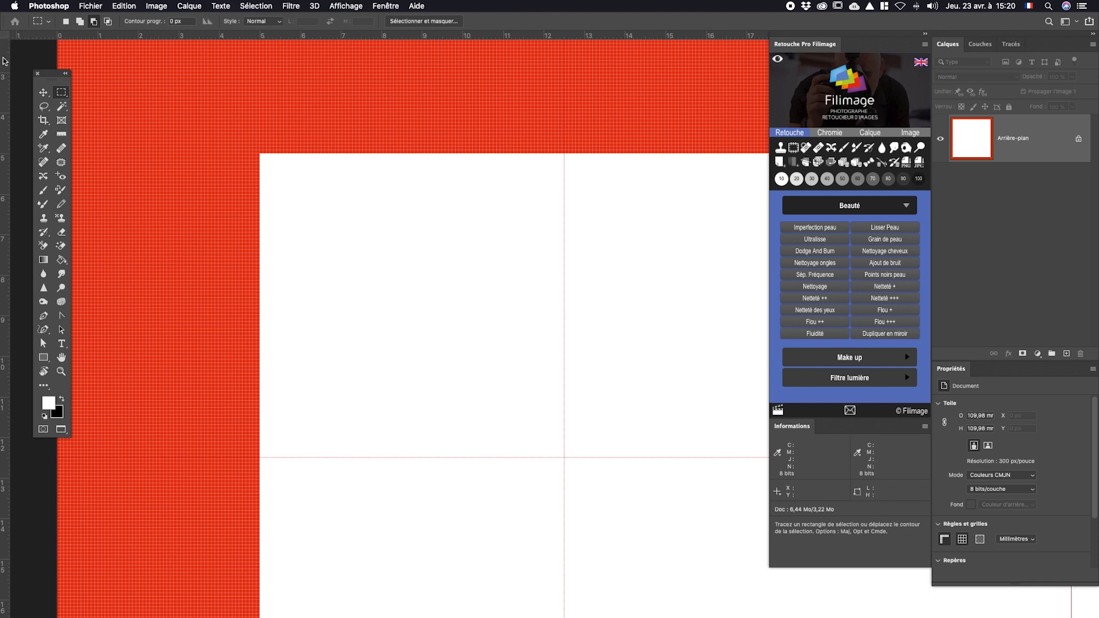
left_click_drag(7, 57, 260, 95)
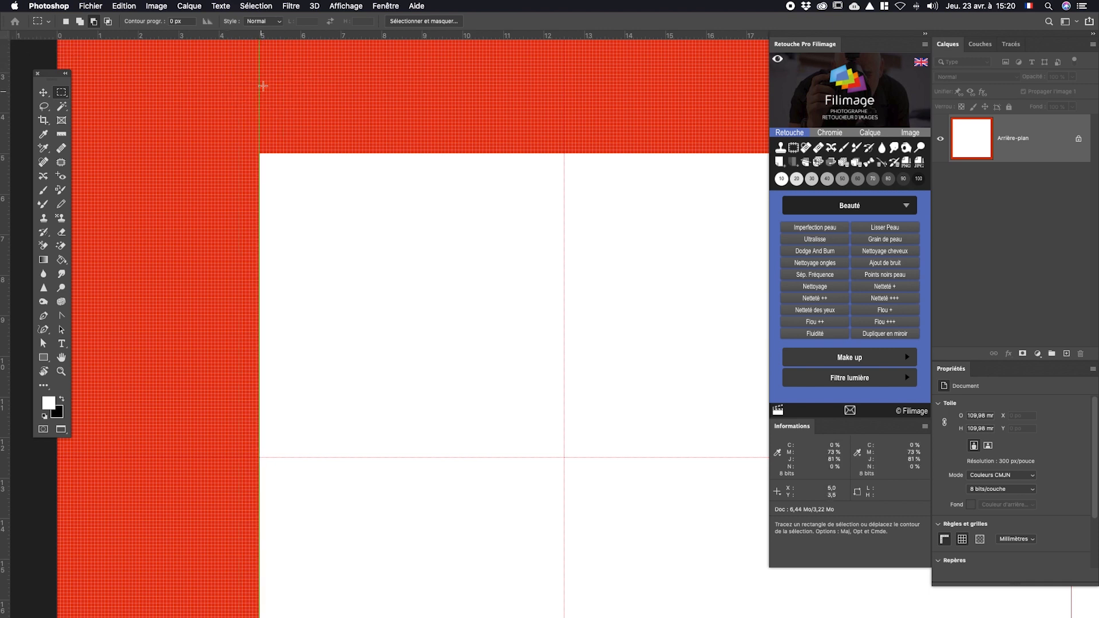
left_click_drag(272, 35, 273, 153)
left_click_drag(322, 163, 237, 179)
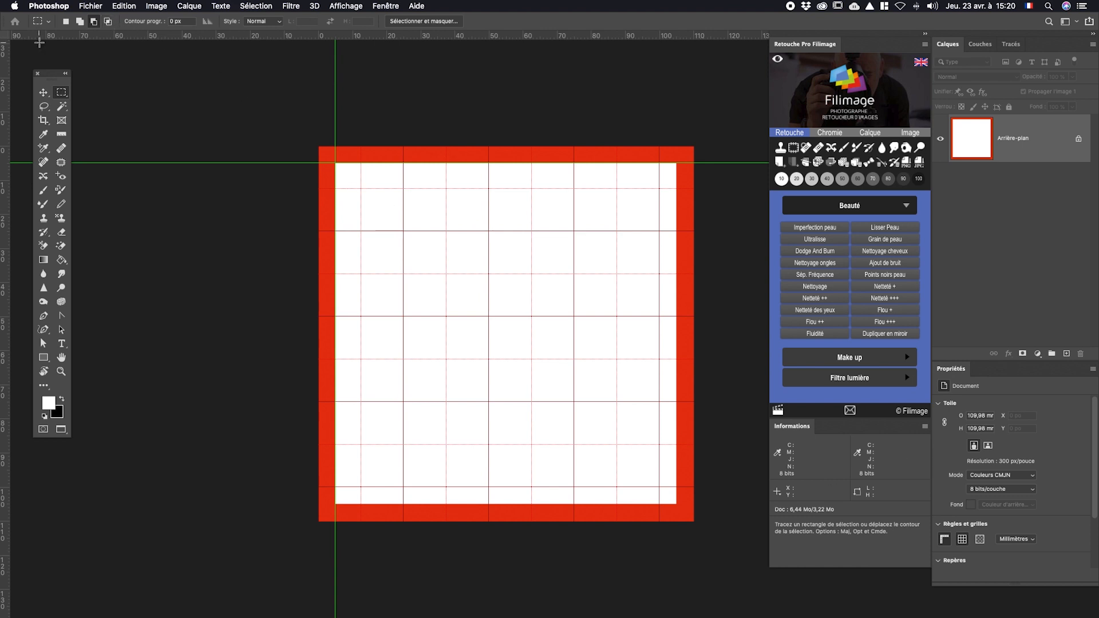
Step: Set the ruler origin to the guide intersection at the white area's upper-left corner, resetting it once and placing it again
left_click_drag(5, 36, 336, 163)
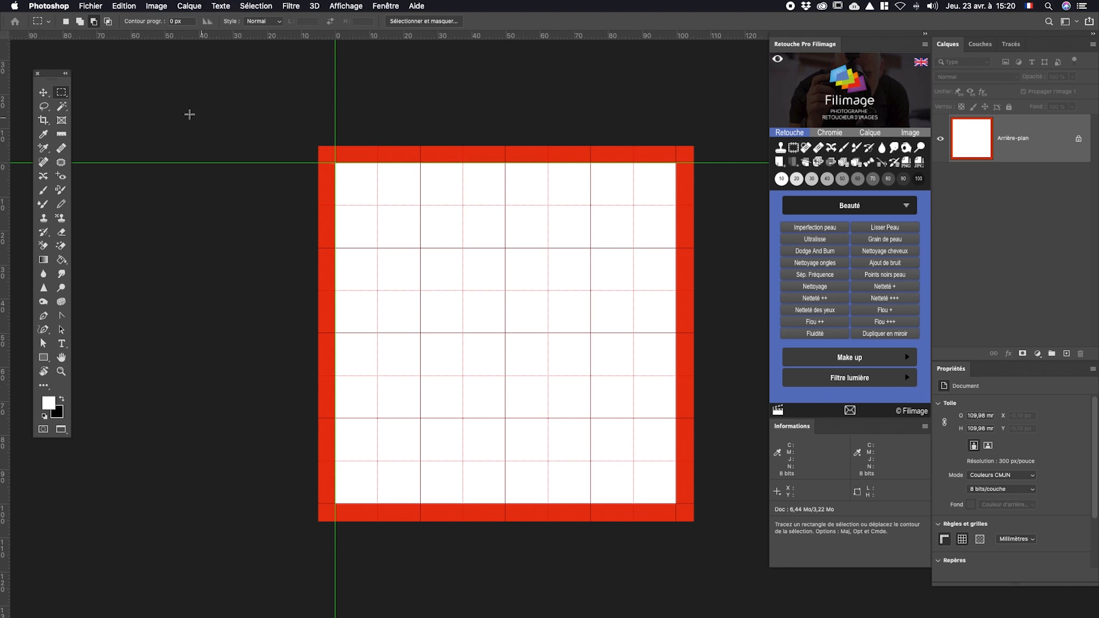
double_click(8, 38)
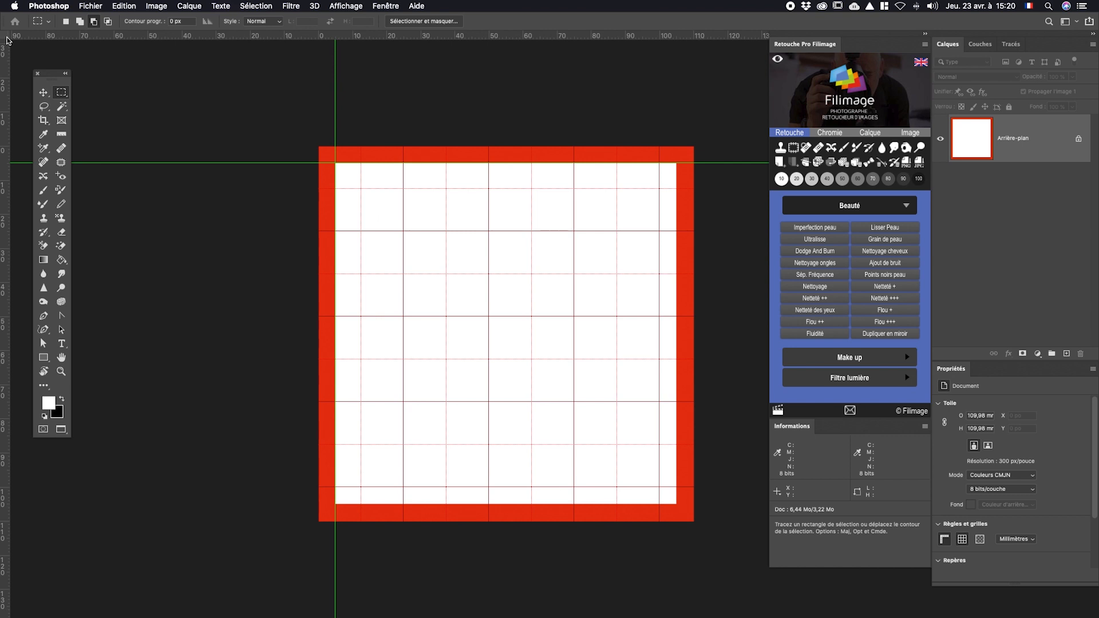
left_click_drag(7, 40, 334, 166)
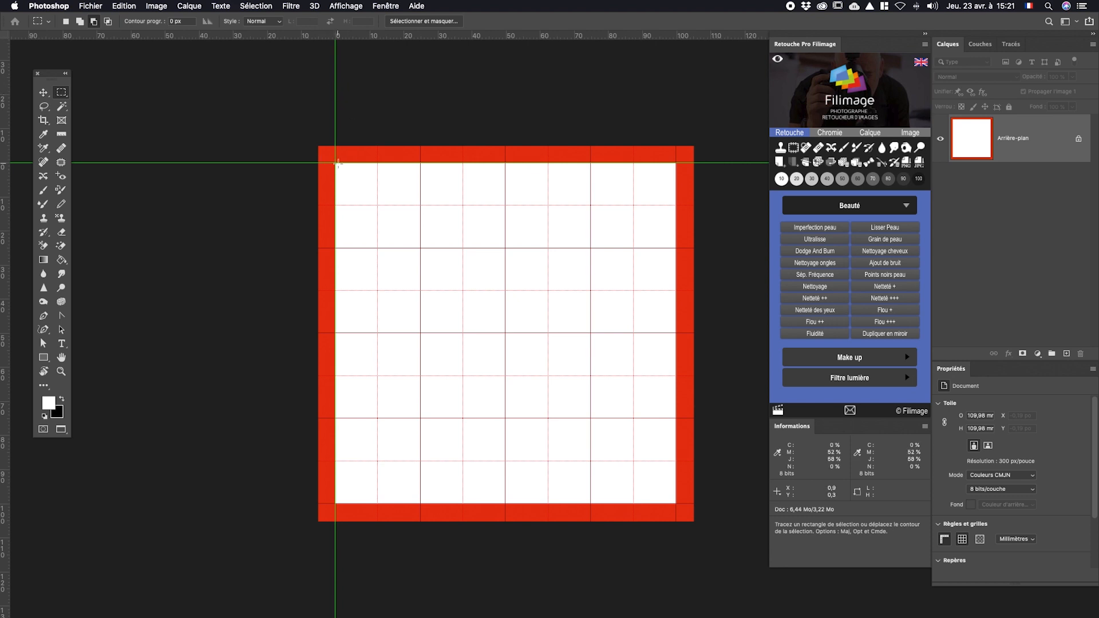
Step: Clear the canvas guides and start a new guide layout with 5 mm margins on all four sides
left_click(342, 6)
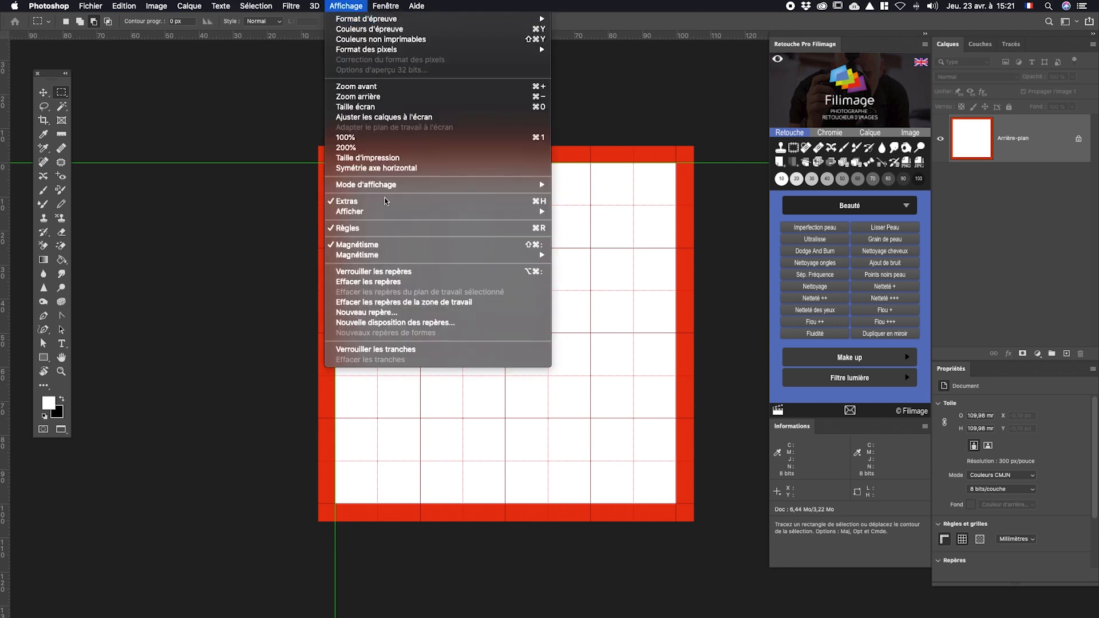
left_click(402, 302)
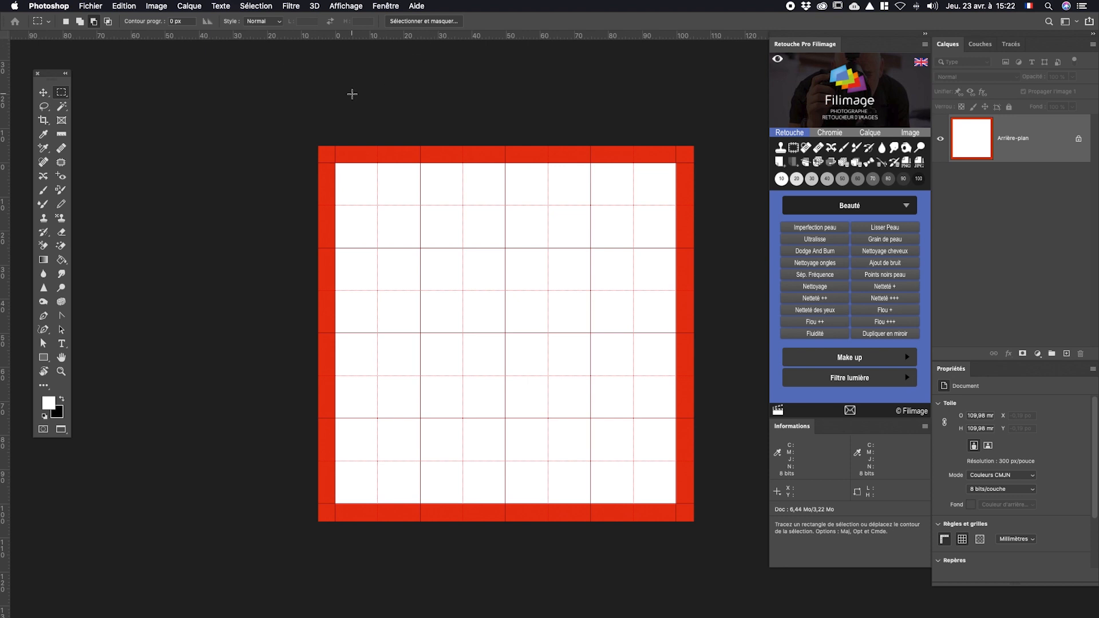
left_click(345, 6)
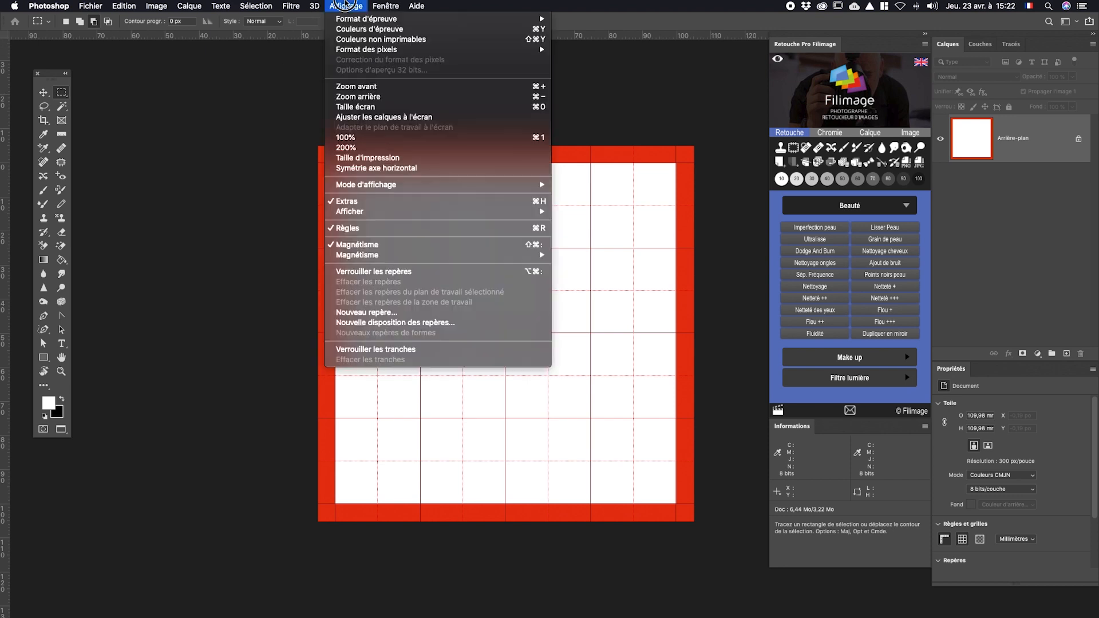
left_click(409, 324)
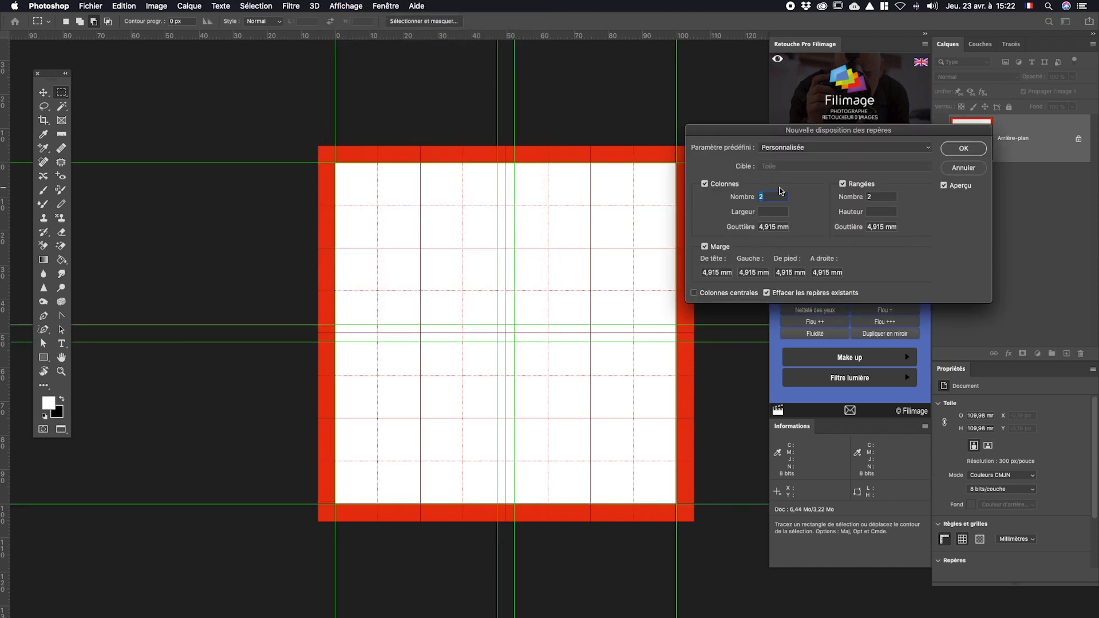
left_click_drag(724, 133, 133, 88)
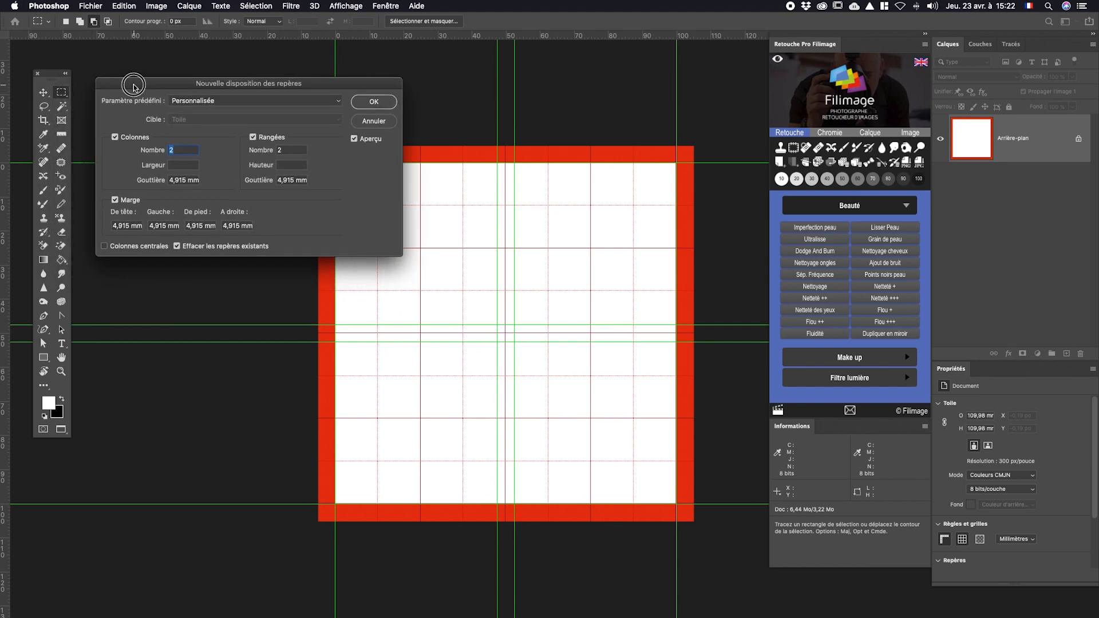
left_click(125, 227)
type("5")
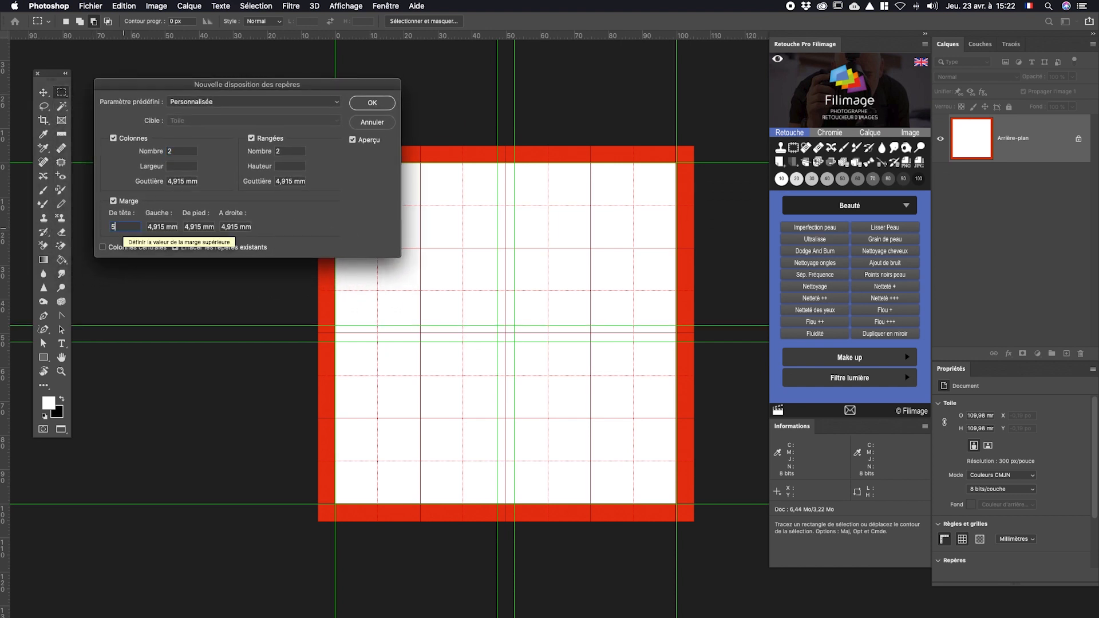
key("Tab")
type("5")
key("Tab")
type("5")
key("Tab")
type("5")
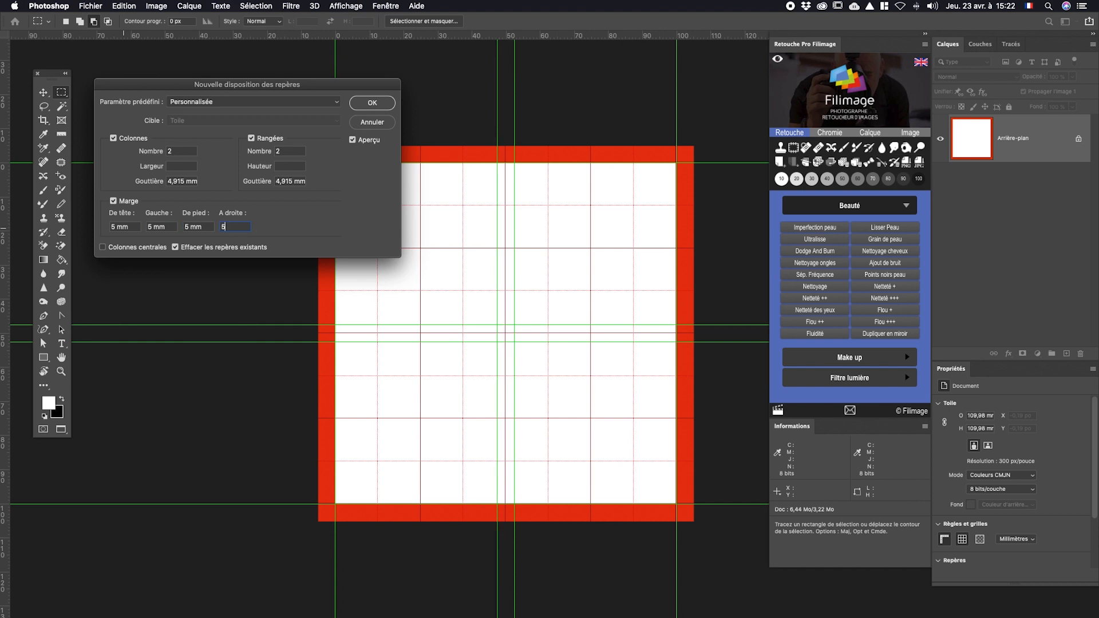
Step: Set the column and row gutters to 0 and apply the guide layout with two columns and two rows
left_click_drag(286, 84, 830, 141)
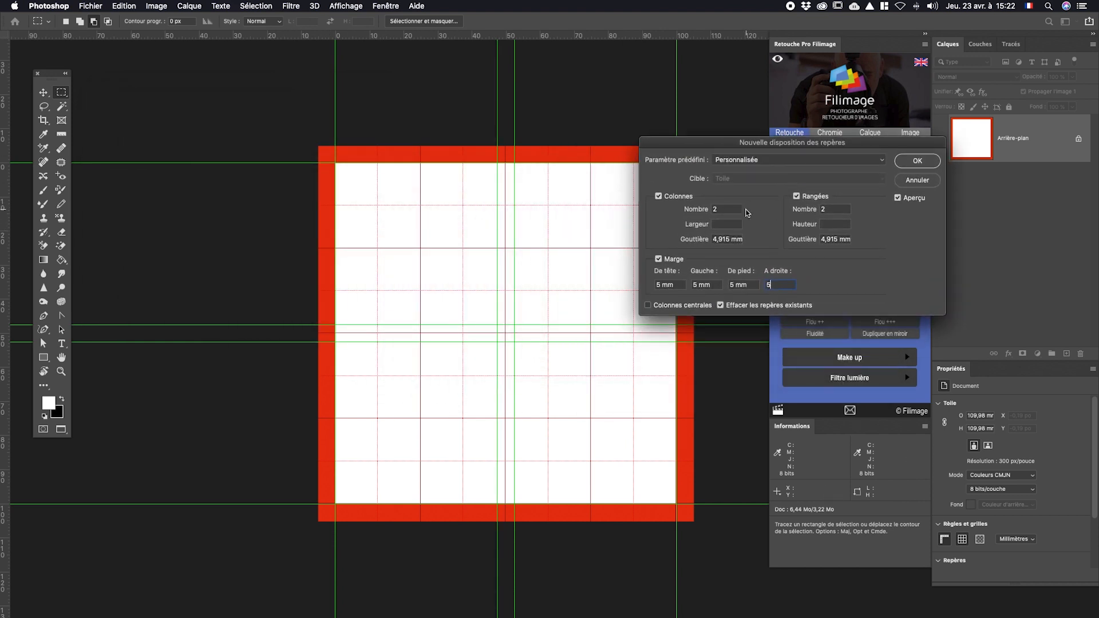
double_click(728, 239)
type("0")
key("Tab")
key("Tab")
type("0")
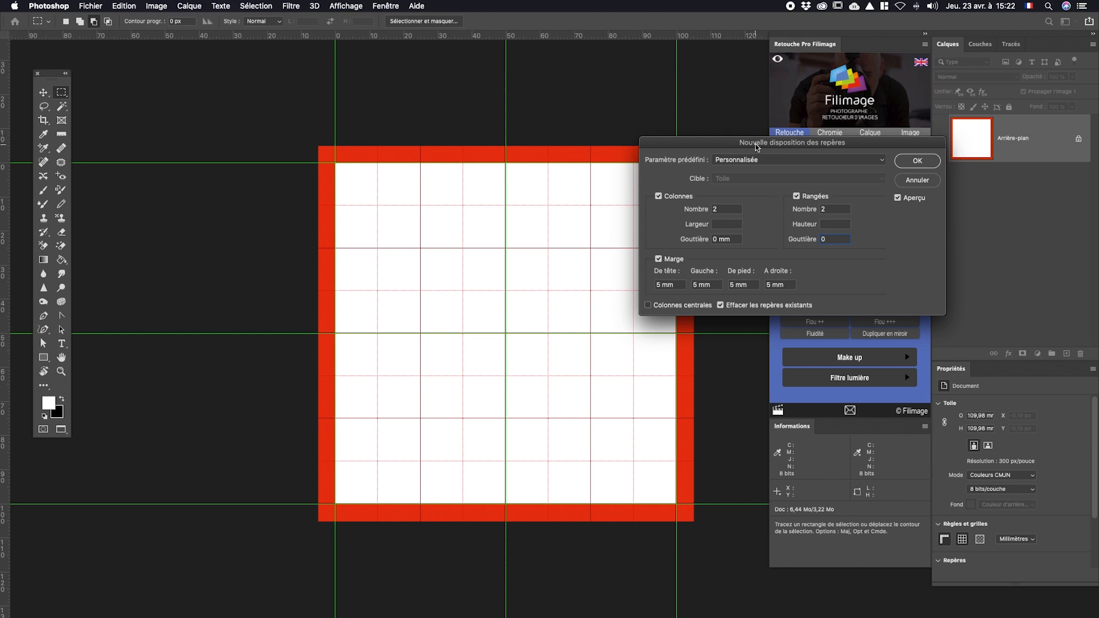
left_click(916, 161)
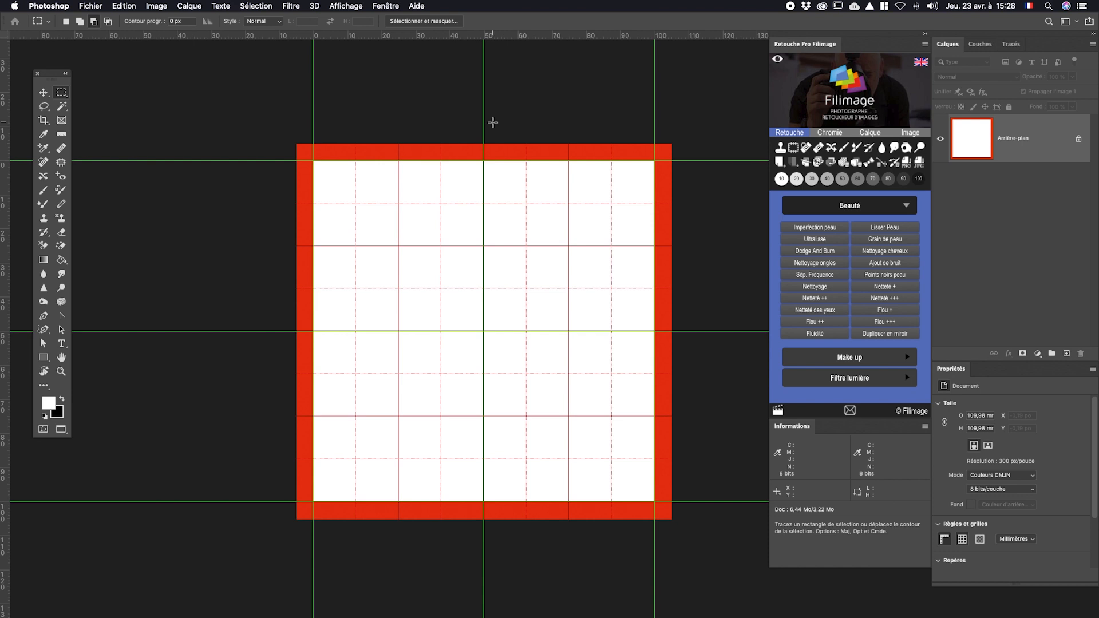
Step: Try a guide layout with a single column
left_click(343, 5)
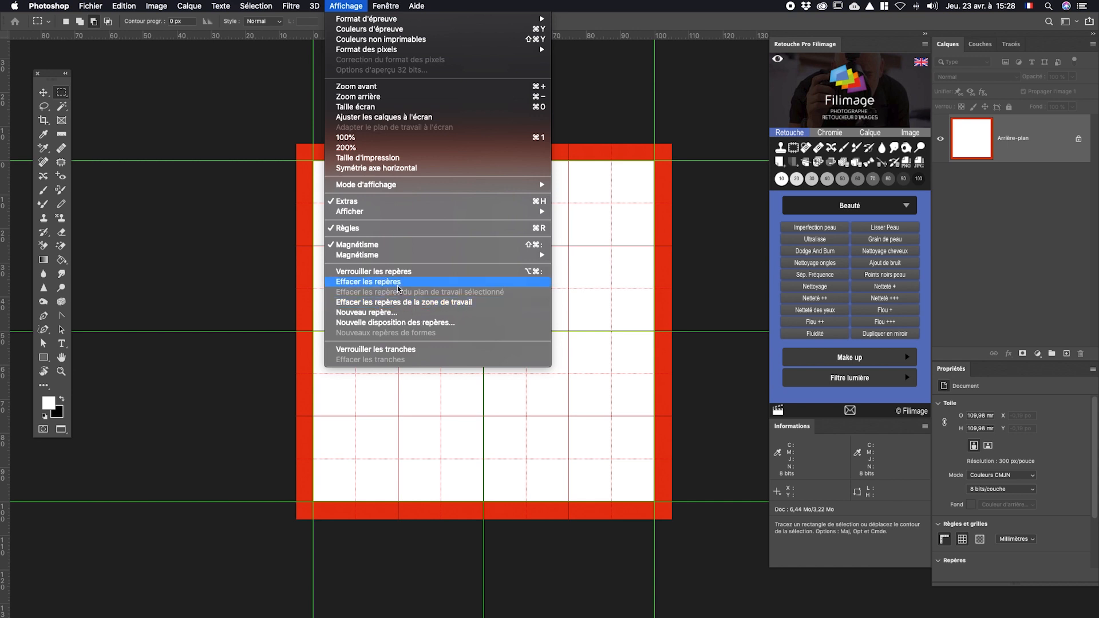
left_click(395, 323)
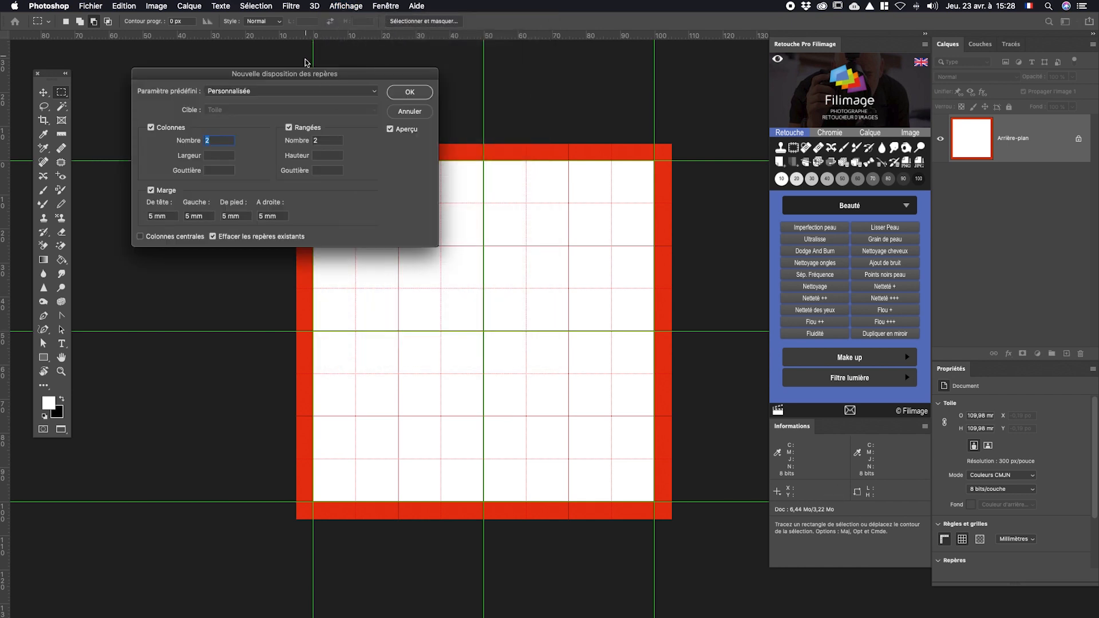
left_click_drag(307, 76, 761, 132)
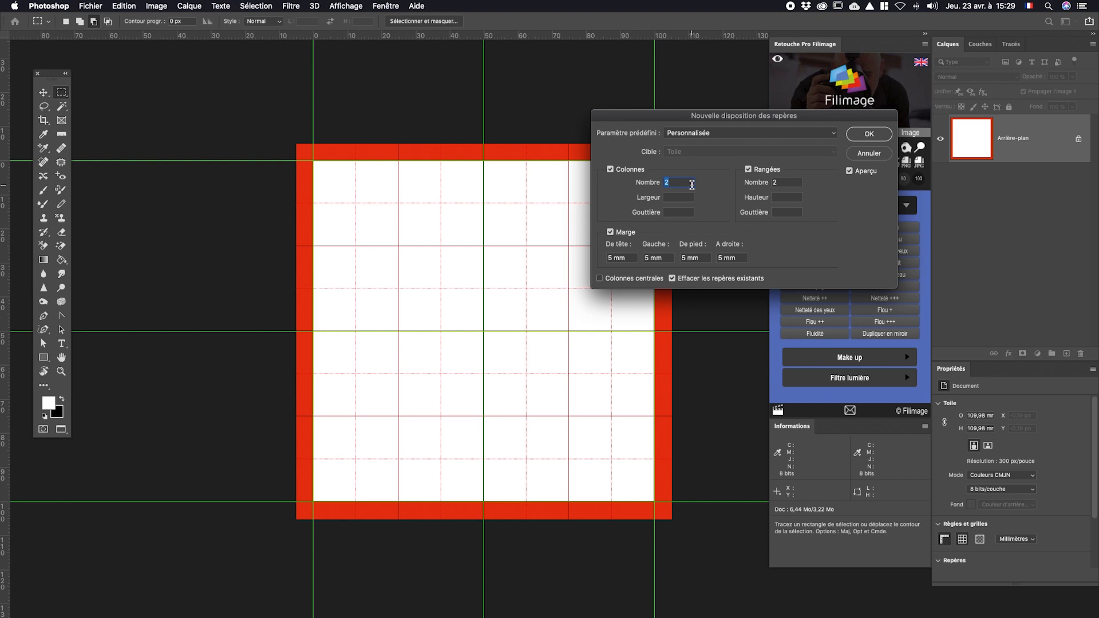
type("1")
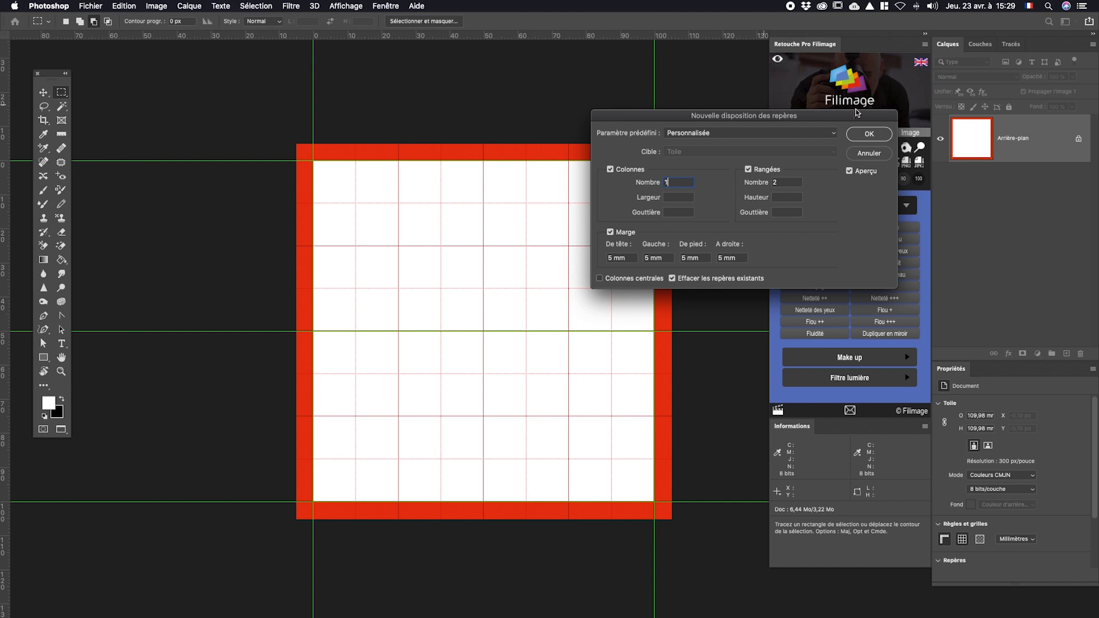
left_click(869, 154)
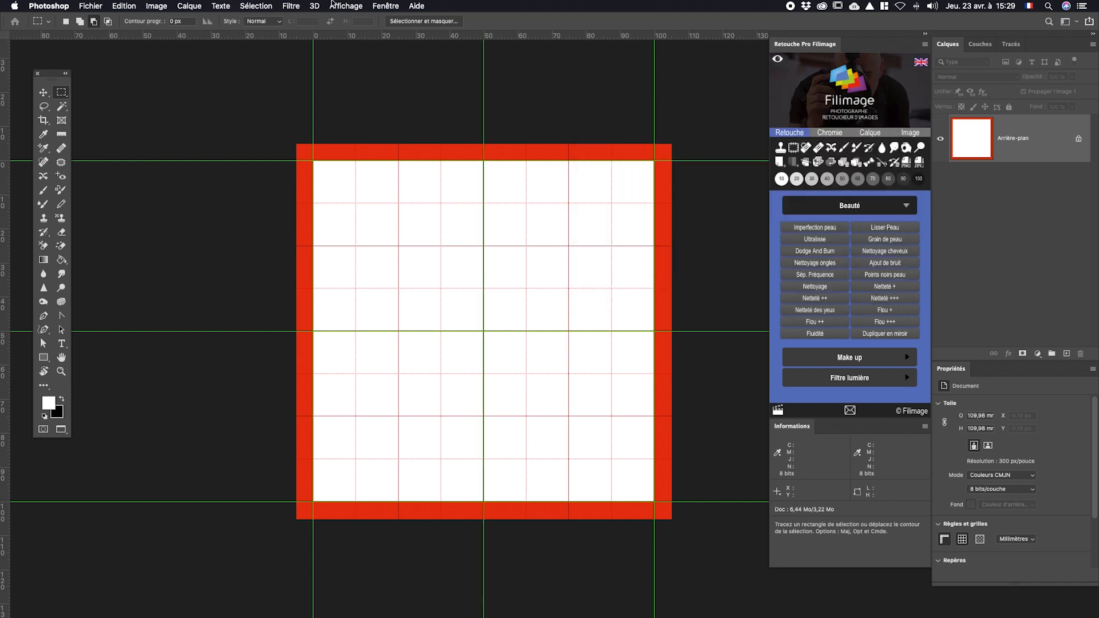
Step: Add a vertical guide at 25 mm and remove it from the canvas again
left_click(344, 6)
left_click(372, 312)
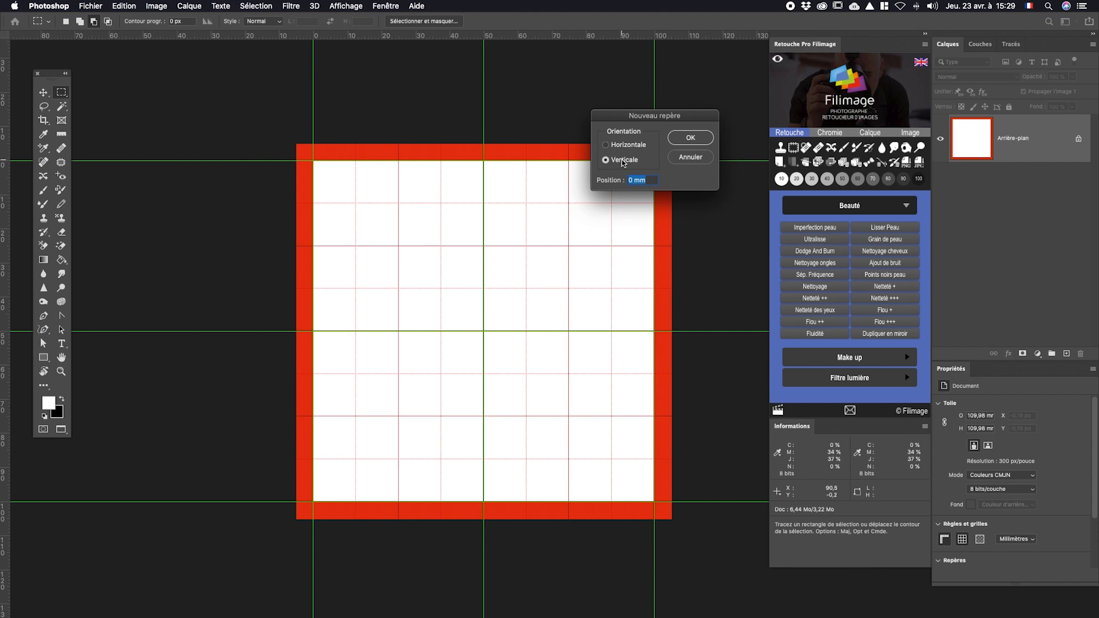
type("25")
key("Return")
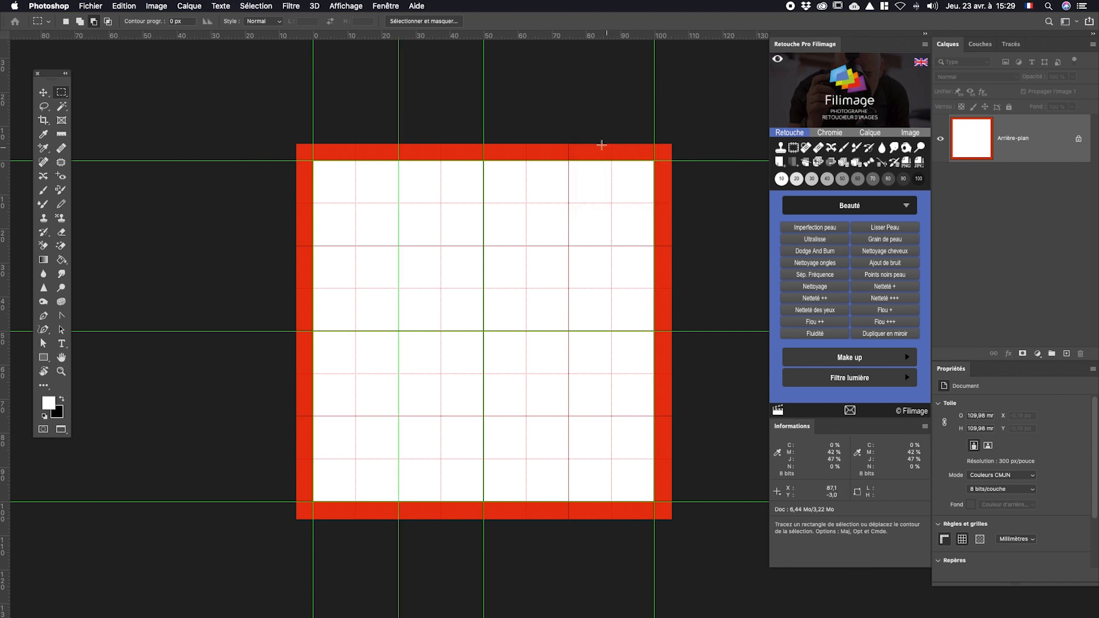
left_click(398, 89)
left_click_drag(341, 89, 3, 114)
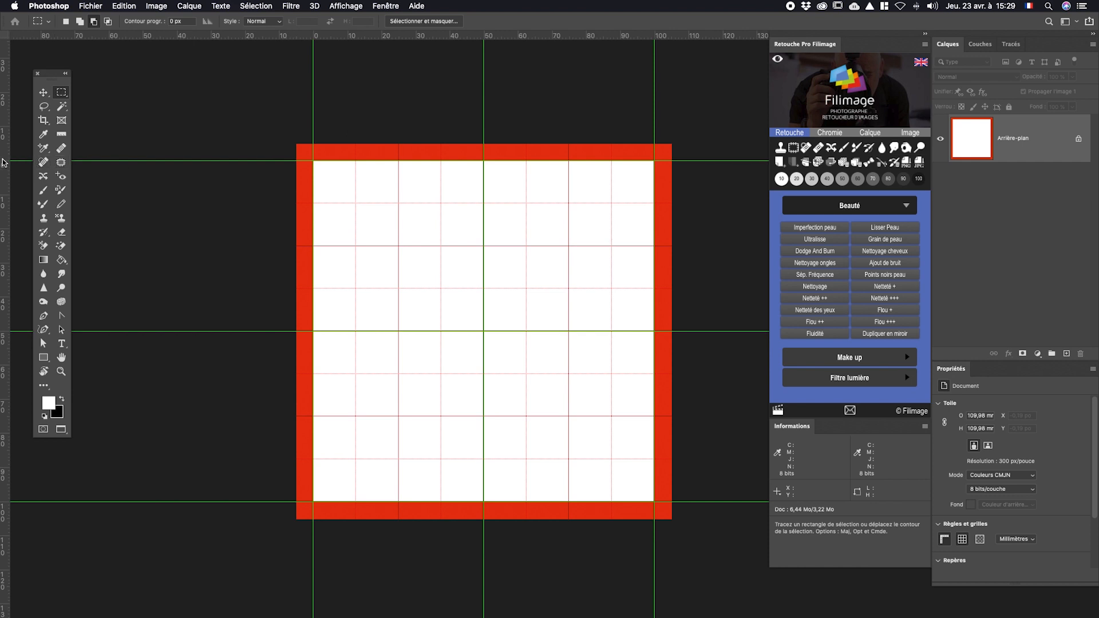
Step: Place a horizontal guide at 25 mm on the major grid line and return to the rectangular marquee tool
left_click_drag(3, 162, 566, 243)
key("alt")
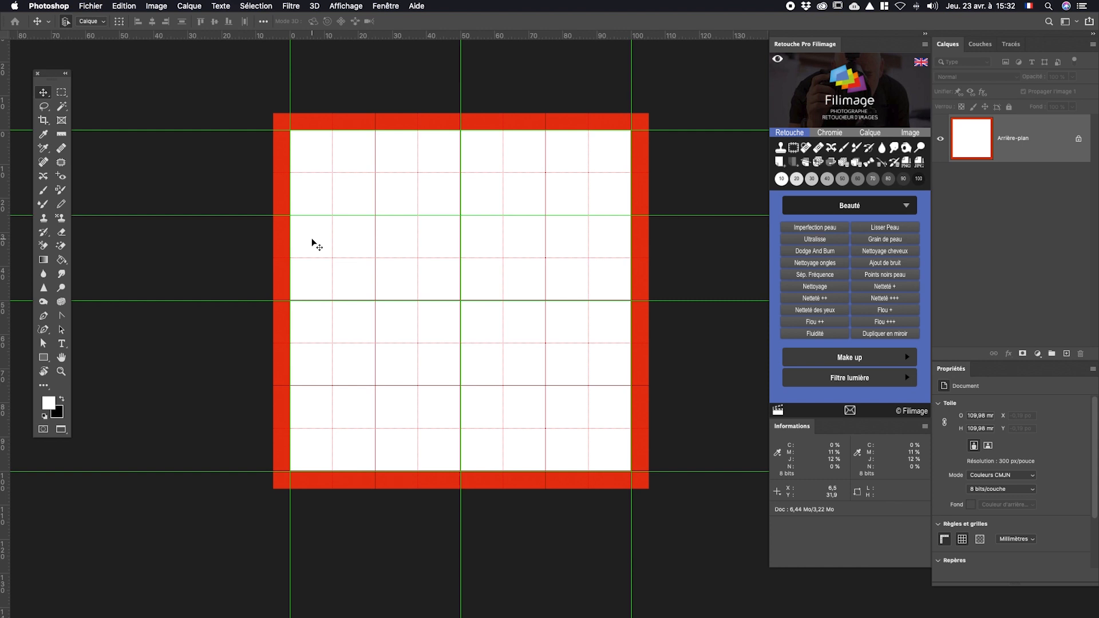
left_click(61, 92)
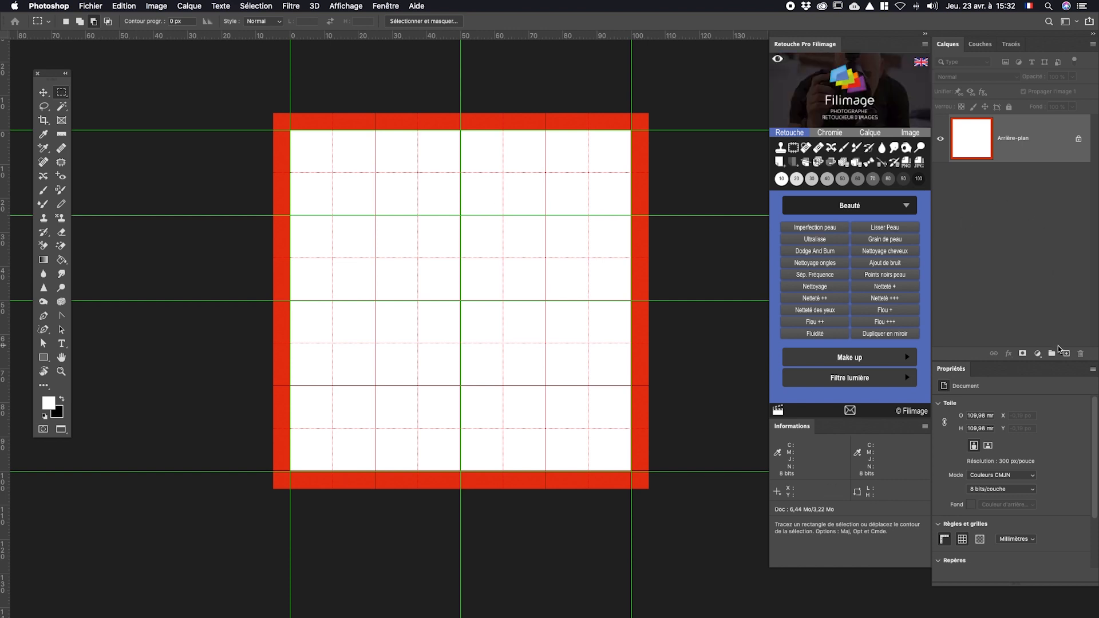
Step: Add a new layer, try a rectangular selection of about 12.8 × 12.4 mm on one grid cell, and deselect it
left_click(1065, 354)
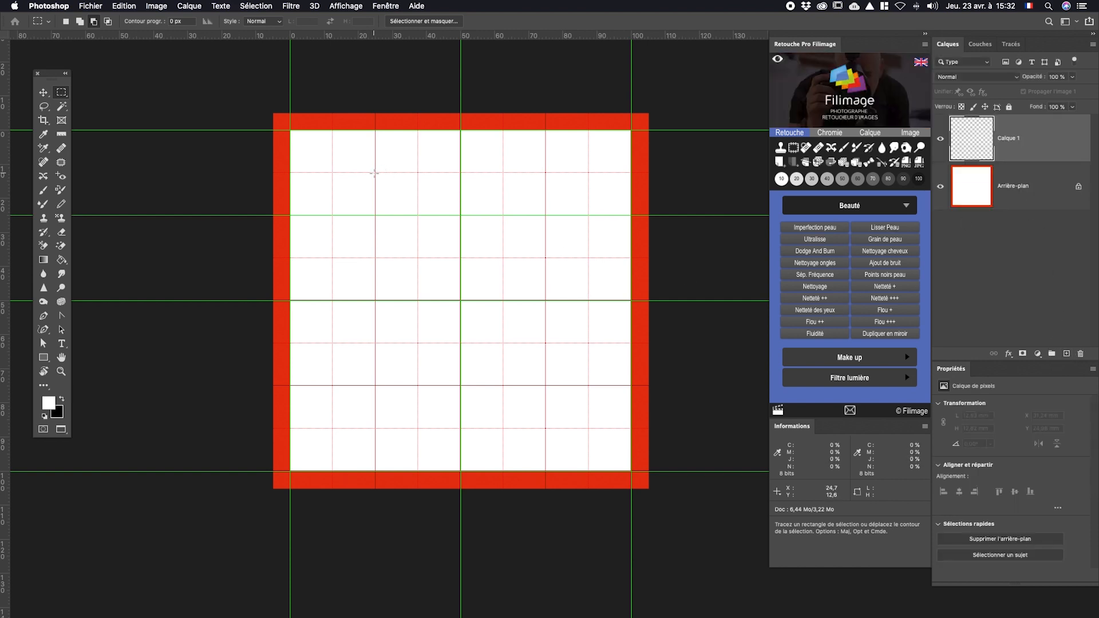
left_click_drag(375, 173, 417, 218)
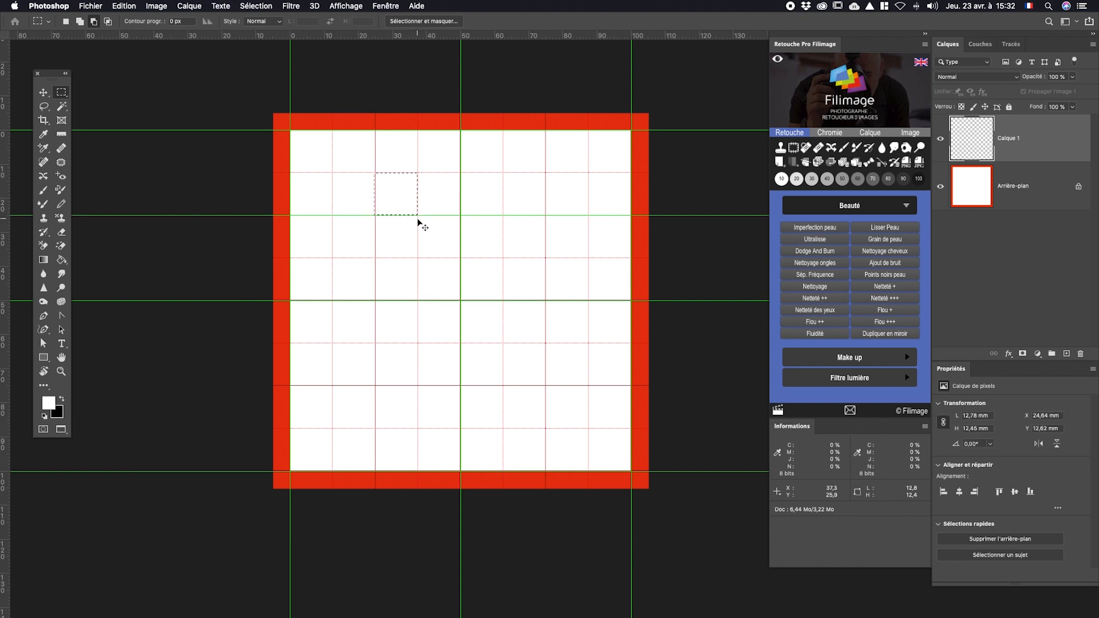
key("super+d")
Step: Turn on snapping to the grid and test it by selecting one grid cell of about 12.5 × 12.6 mm, then deselect
left_click(381, 6)
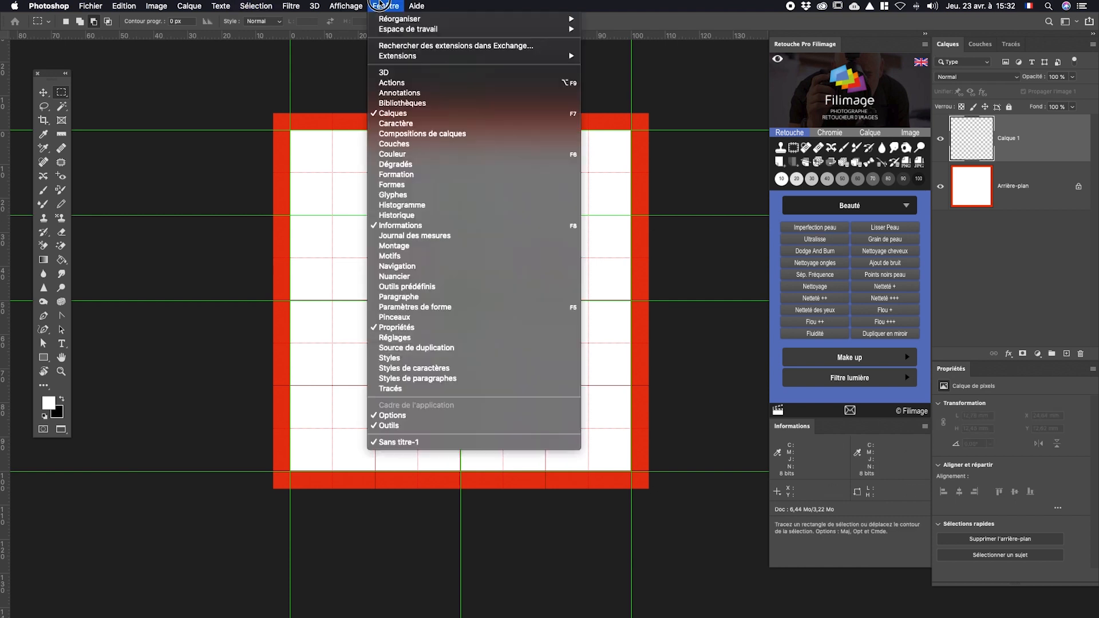
mouse_move(346, 6)
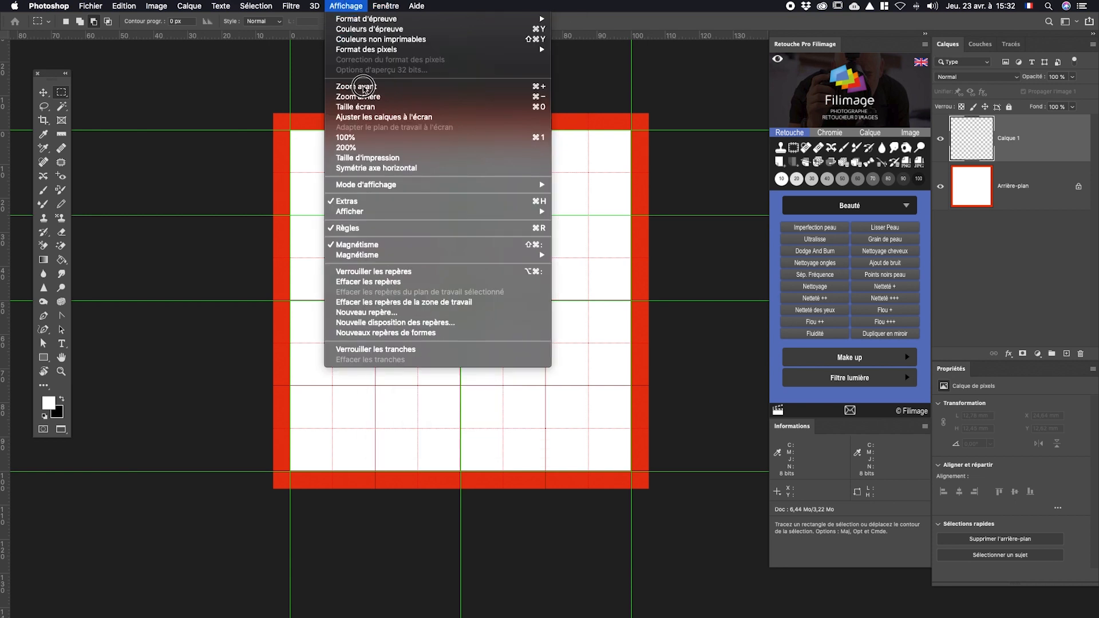
mouse_move(389, 255)
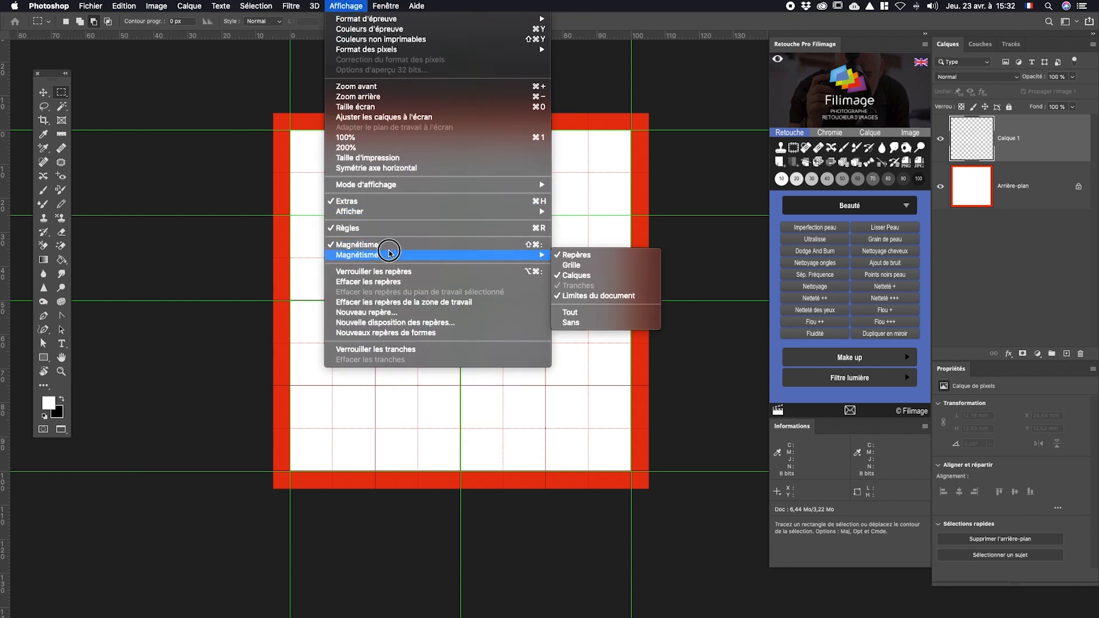
left_click(603, 267)
left_click_drag(376, 173, 416, 216)
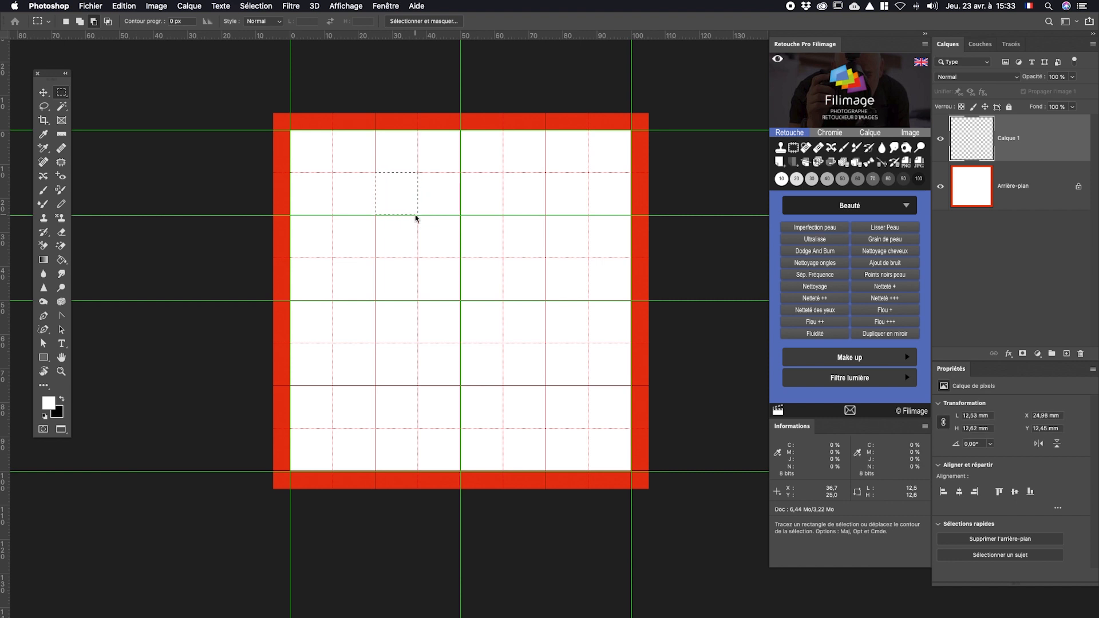
key("super+d")
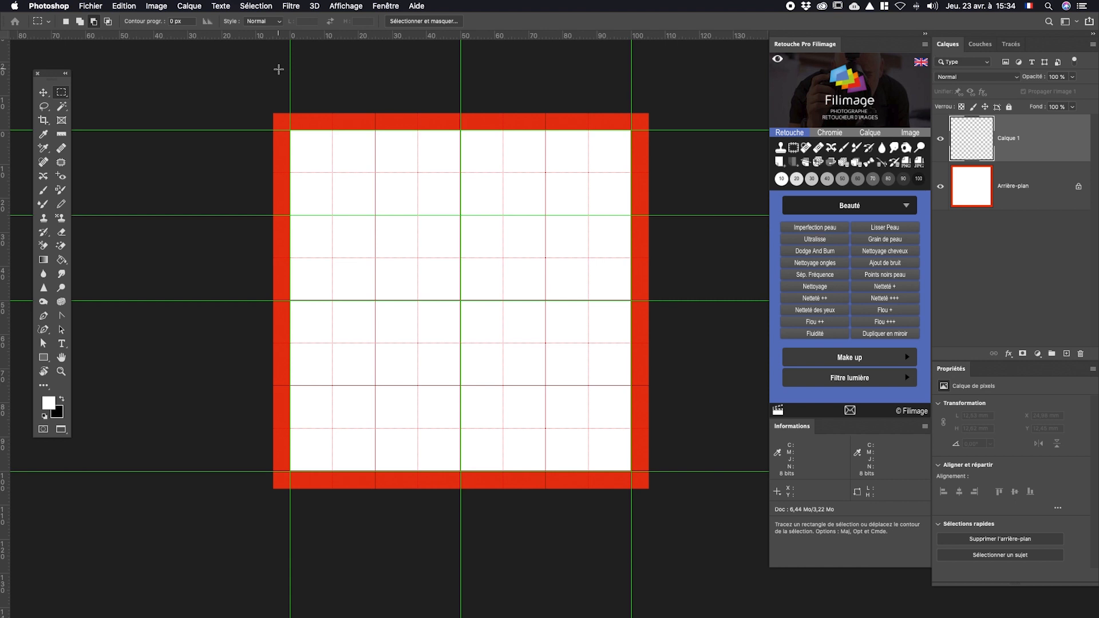
Step: Toggle the visibility of the guides and the grid several times to compare the flyer with and without them
key("super+;")
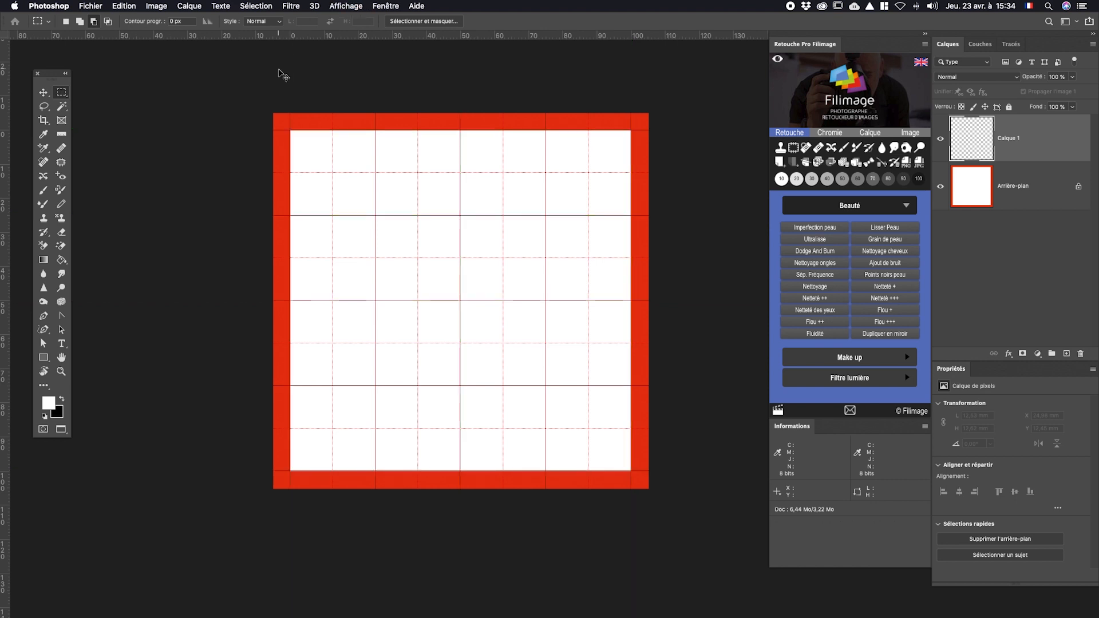
key("super+;")
key("super+apostrophe")
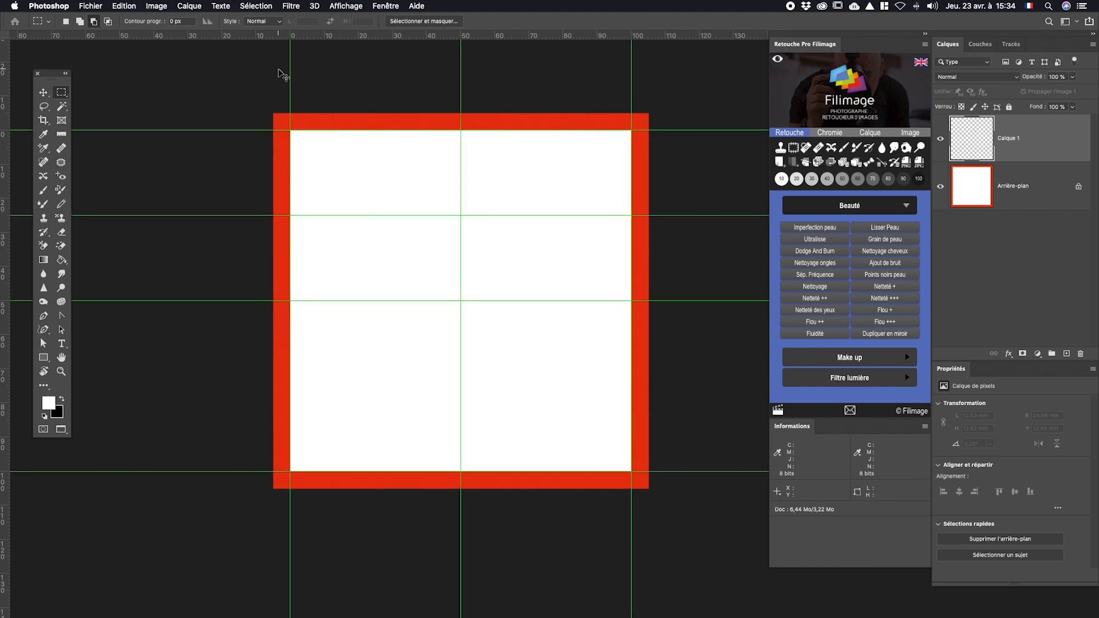
key("super+apostrophe")
key("super+apostrophe")
key("super+;")
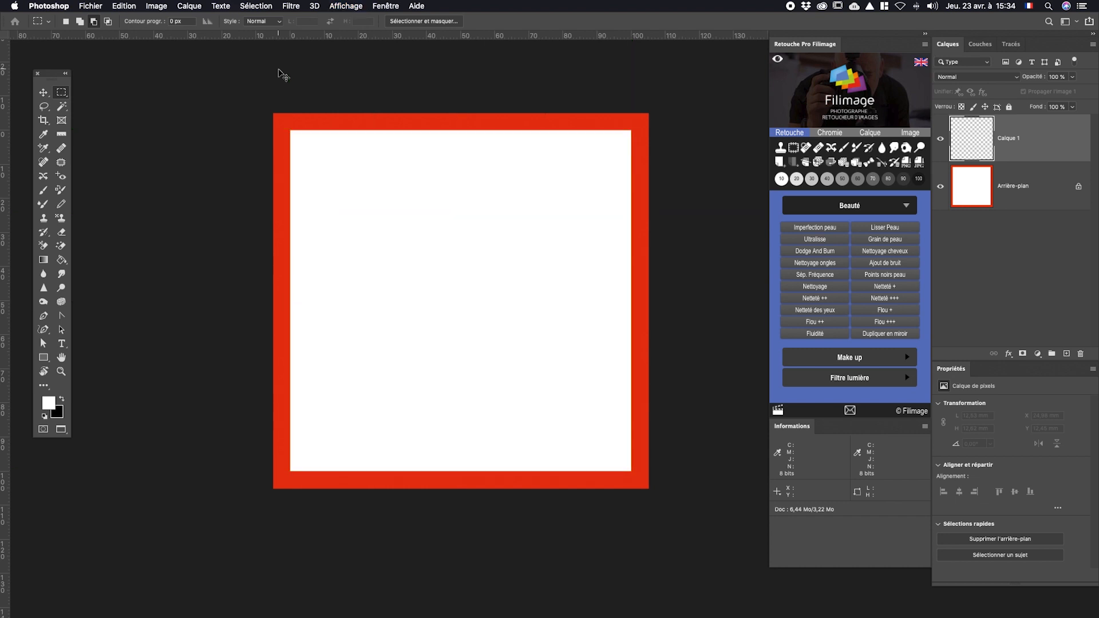
key("super+;")
key("super+;")
key("super+;")
key("super+;")
key("super+;")
key("super+;")
key("super+;")
key("super+;")
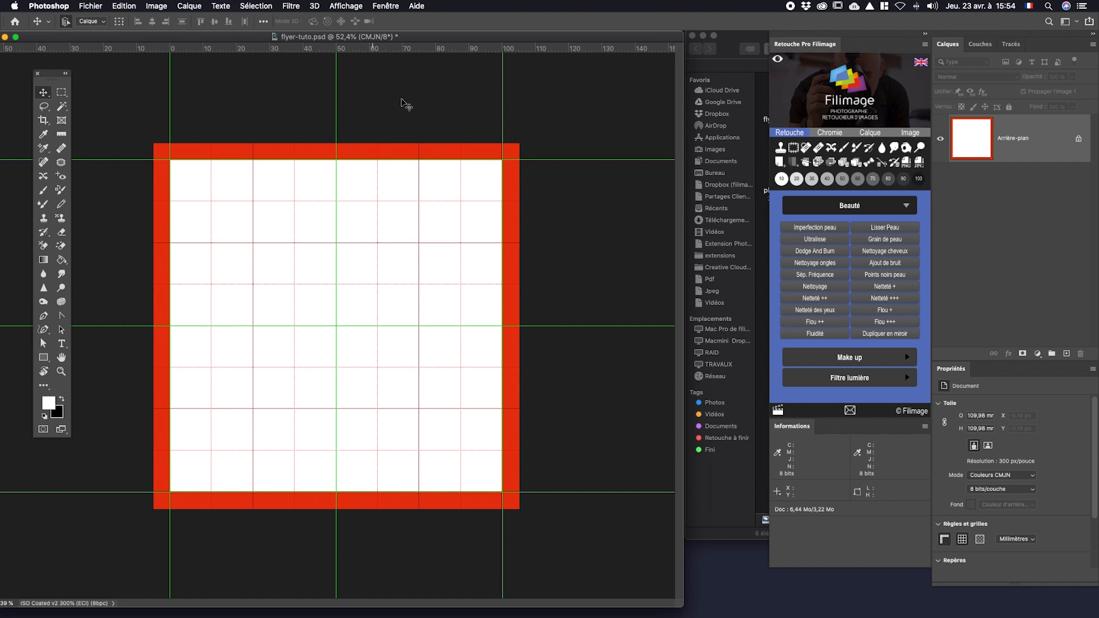
Step: Place photo-01.psd from the __Grille_tuto folder into the flyer and scale it to 36 %
left_click(765, 239)
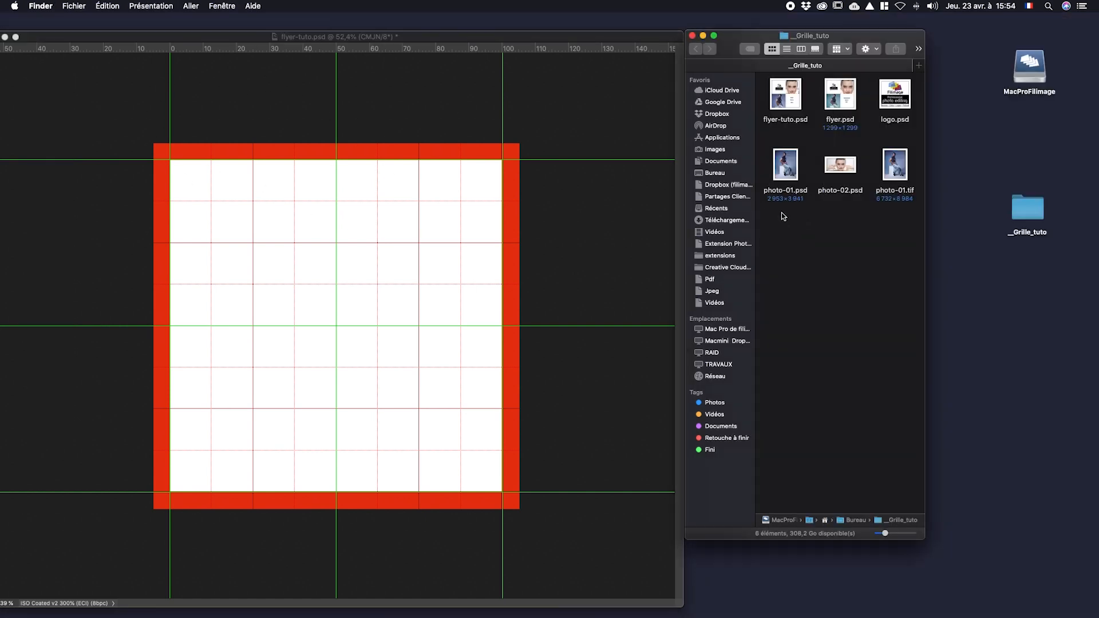
left_click_drag(785, 165, 209, 393)
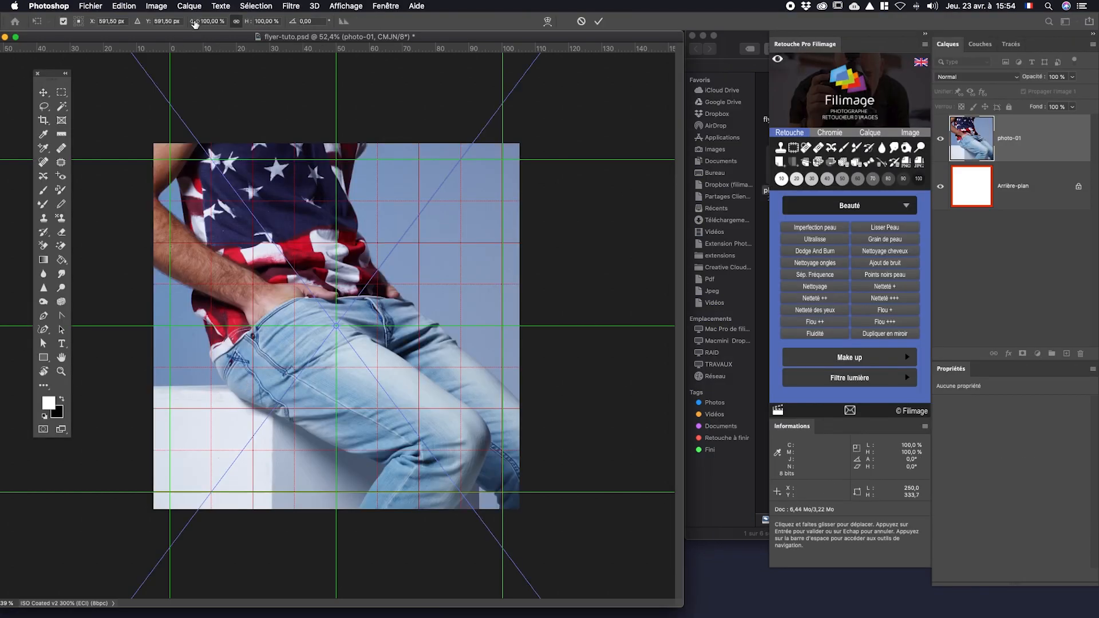
left_click_drag(195, 24, 160, 31)
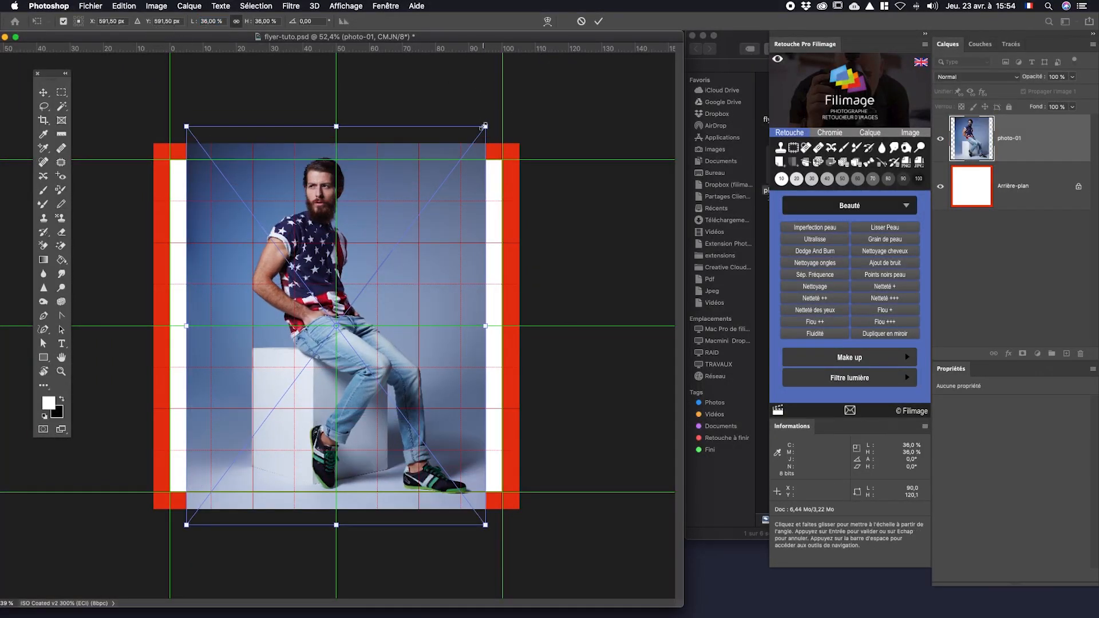
Step: Reduce photo-01 to about 28.8 %, position it over the flyer's lower-left quarter against the left bleed edge, and commit the placement
left_click_drag(485, 126, 434, 214)
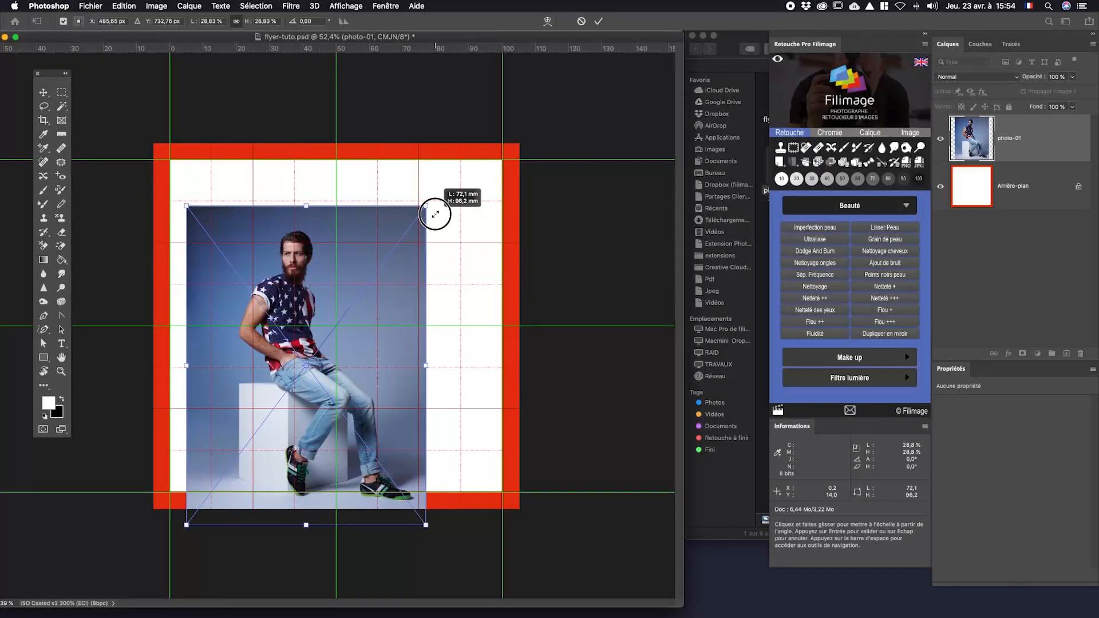
left_click_drag(336, 235, 338, 315)
left_click_drag(377, 268, 324, 364)
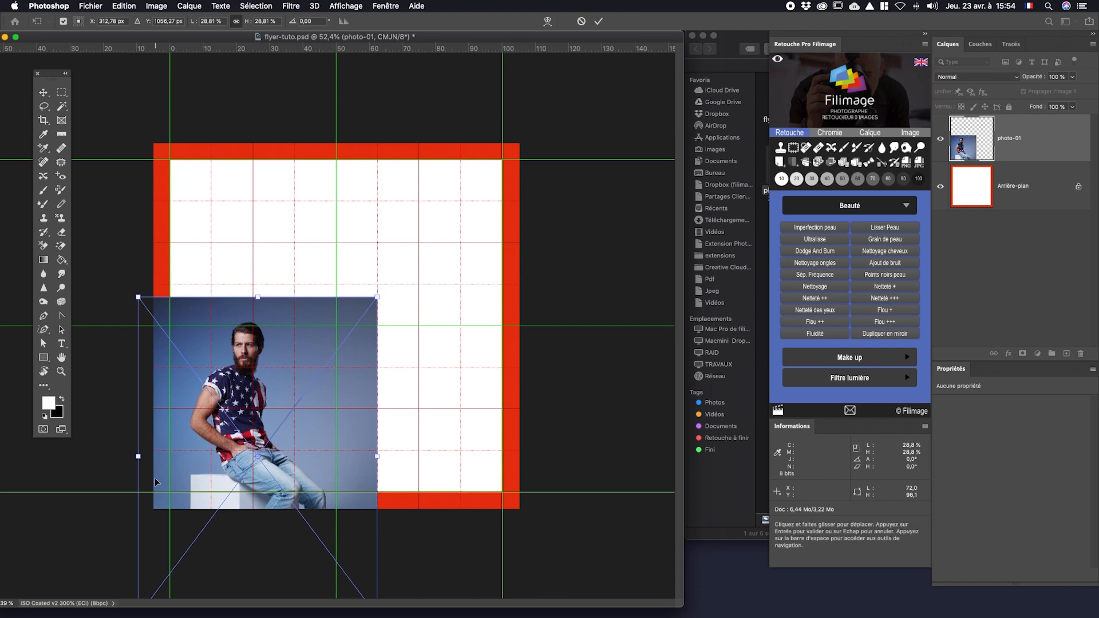
mouse_move(234, 396)
left_mouse_down()
mouse_move(238, 386)
mouse_move(232, 394)
mouse_move(248, 399)
left_mouse_up()
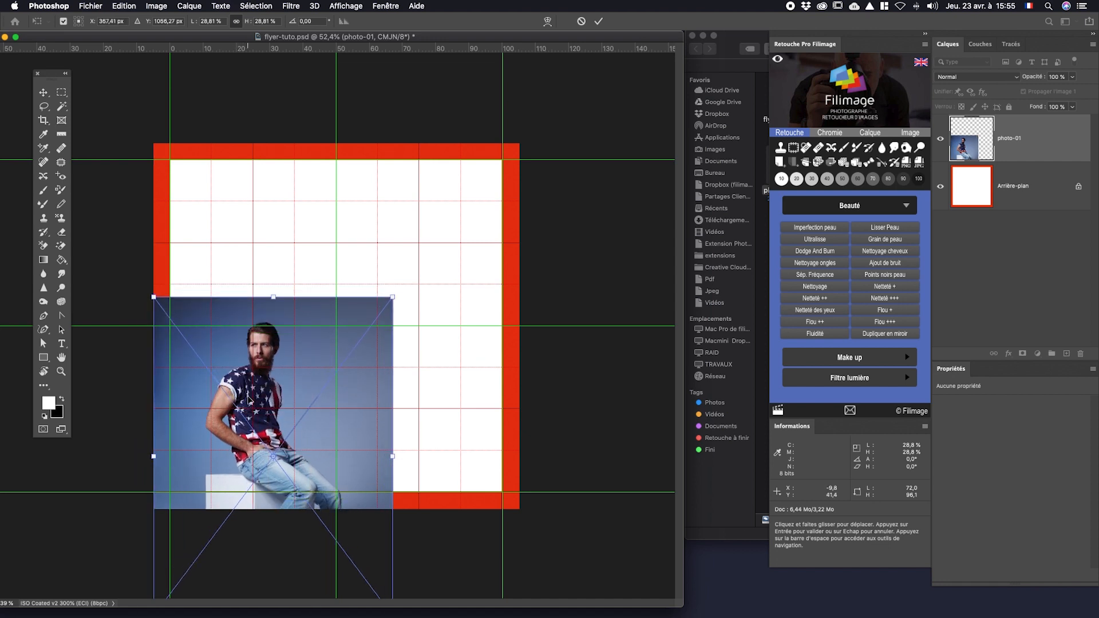
key("Return")
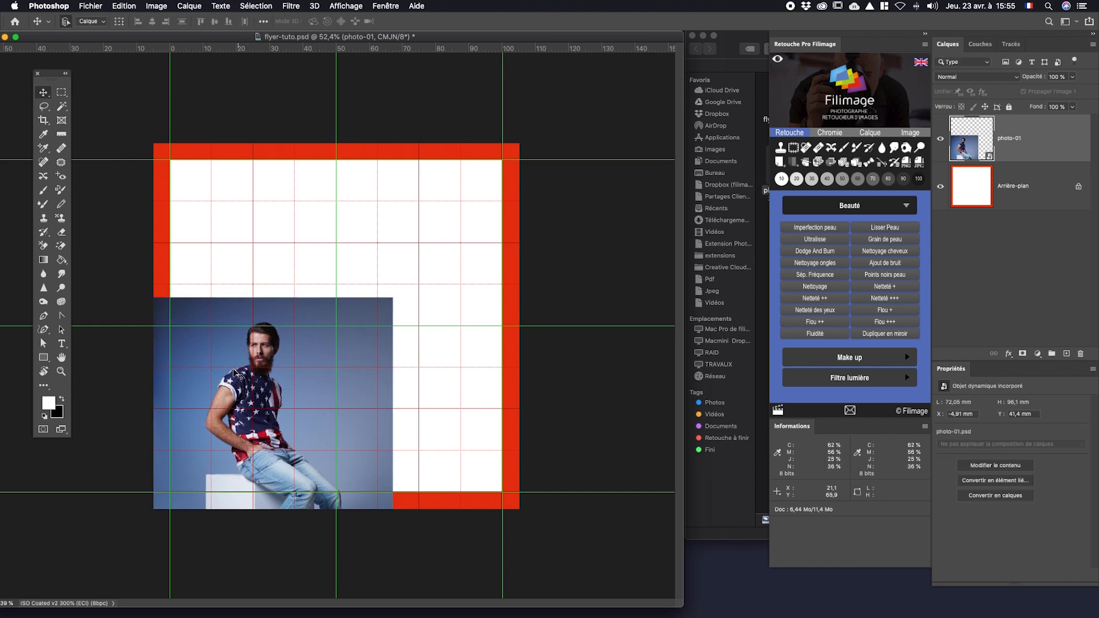
Step: Select the lower-left quarter including the bleed, about 55 × 55 mm, and use the selection as a layer mask on photo-01
left_click(59, 94)
left_click_drag(154, 326, 336, 511)
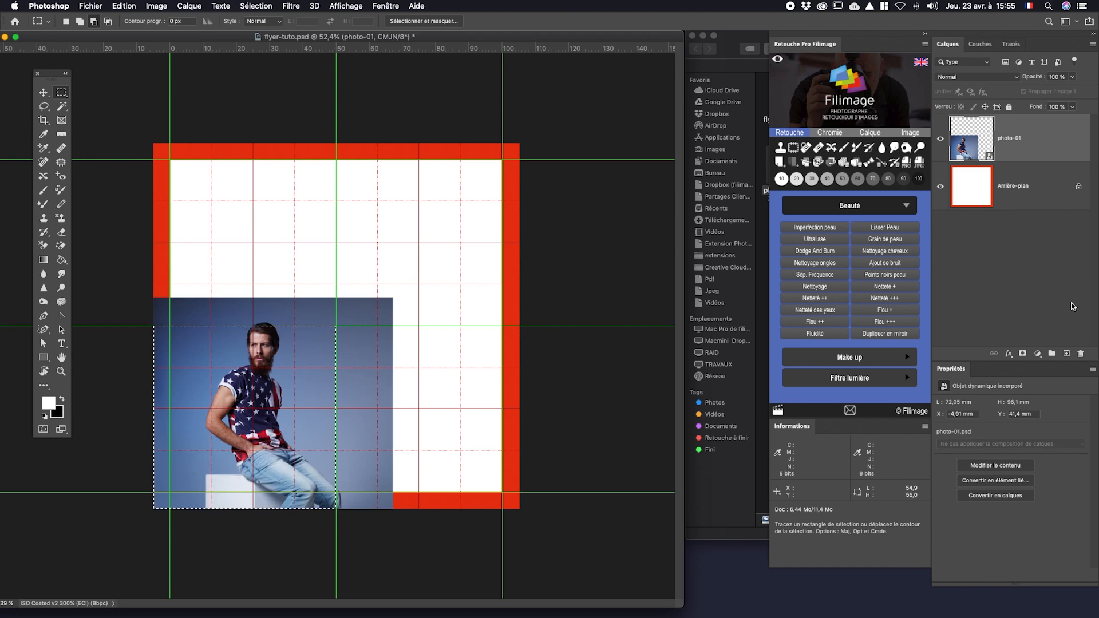
left_click(1022, 353)
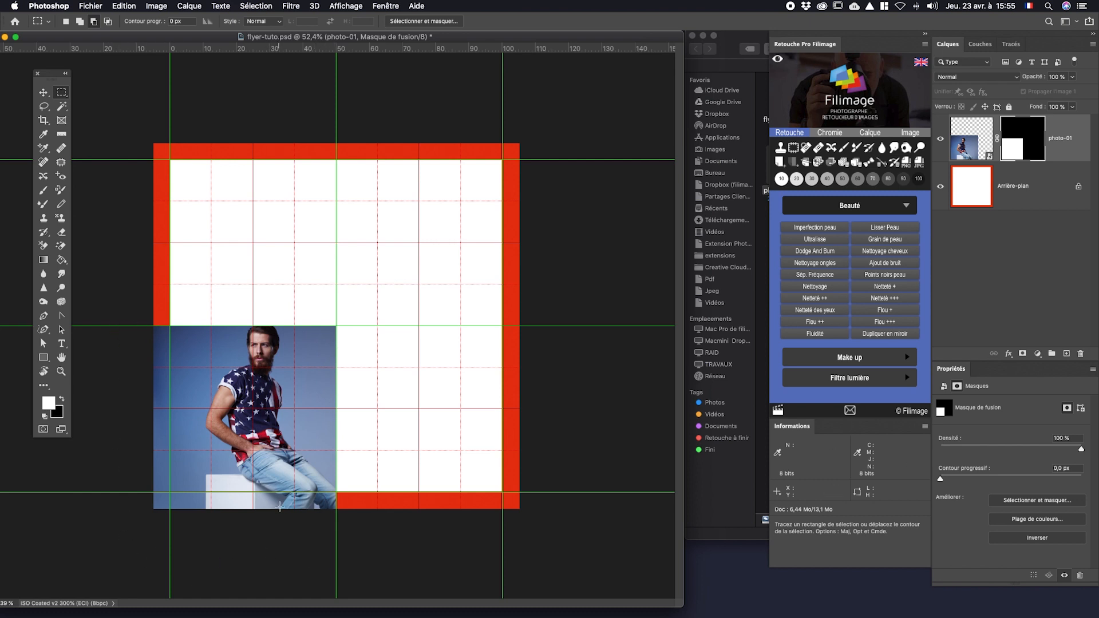
Step: Show the layer edges to examine the full extent of the masked photo-01, and hide them again
left_click(344, 6)
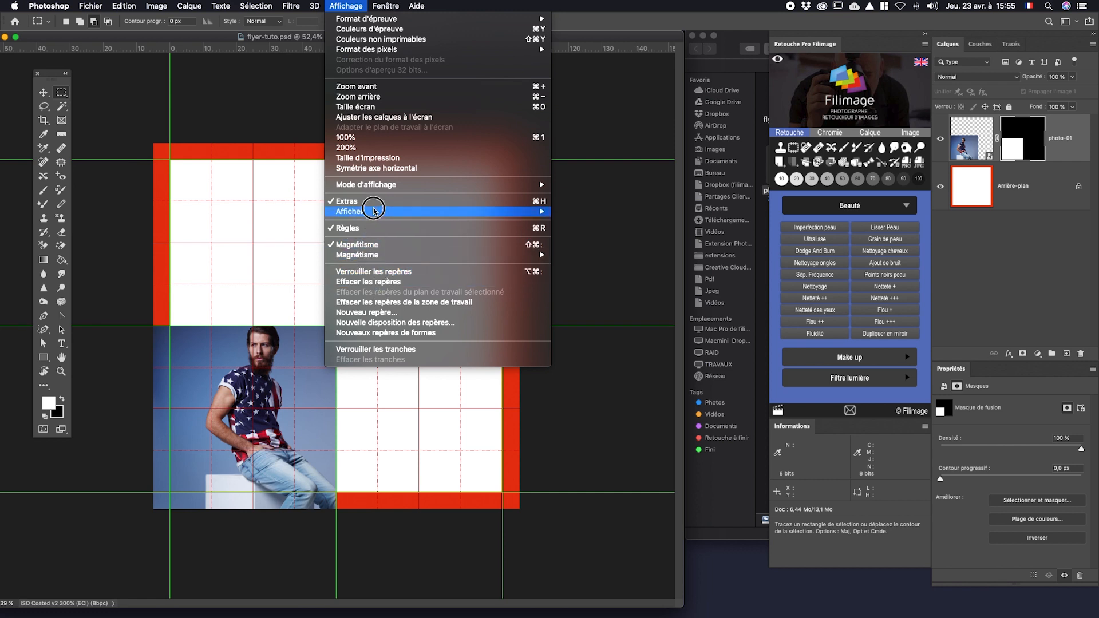
mouse_move(373, 211)
left_click(568, 210)
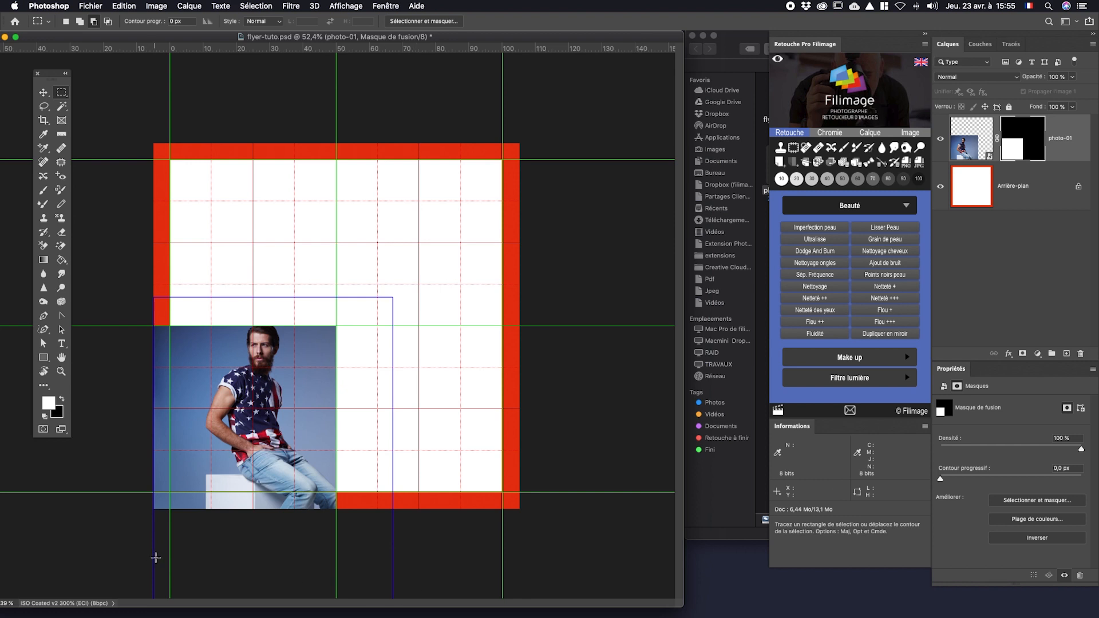
left_click(345, 6)
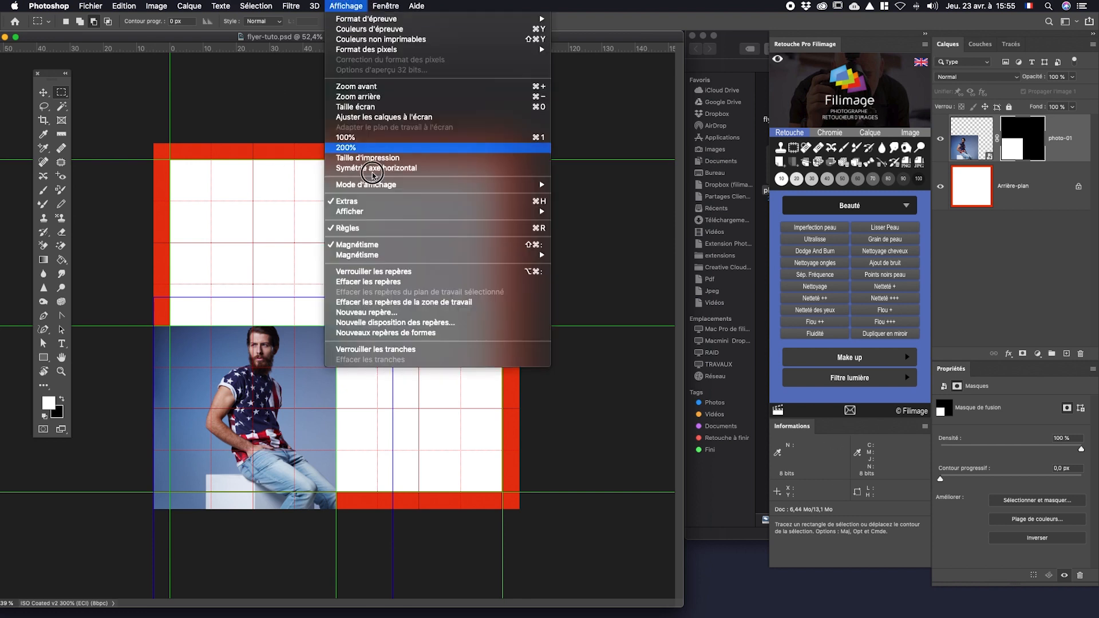
mouse_move(371, 213)
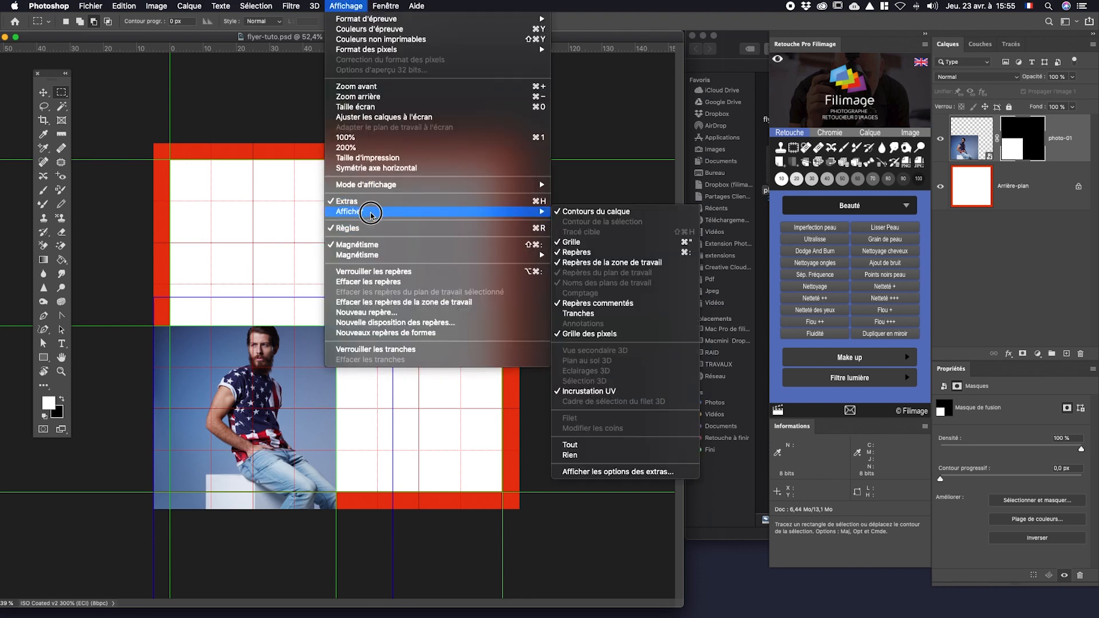
left_click(604, 211)
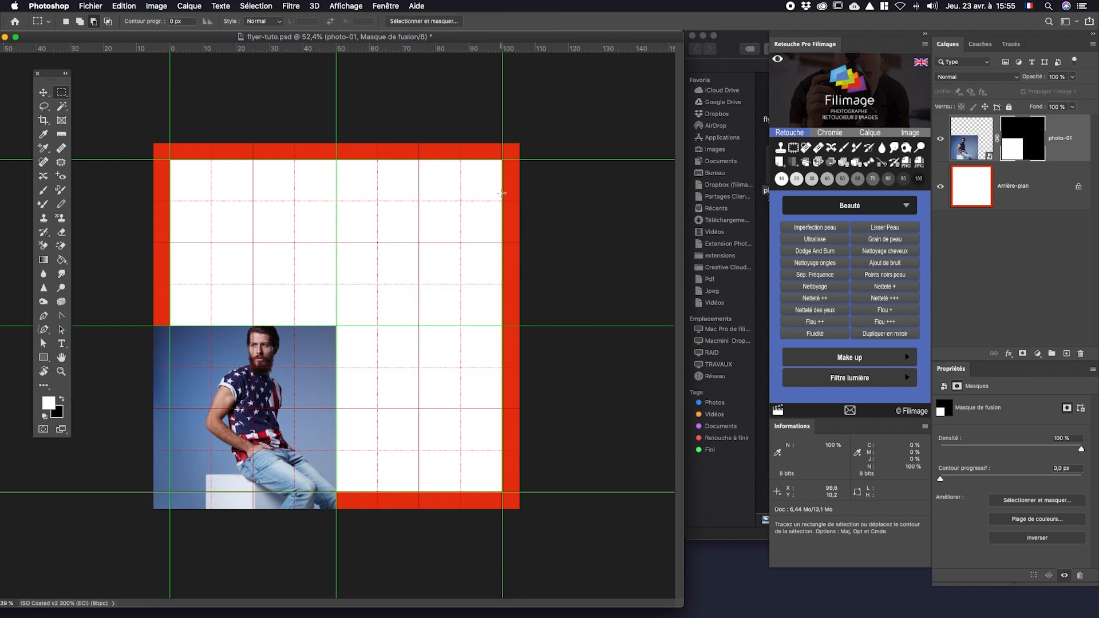
Step: Place photo-02.psd as a linked file and scale it to about 73.2 % in the upper-right part of the flyer
left_click(88, 5)
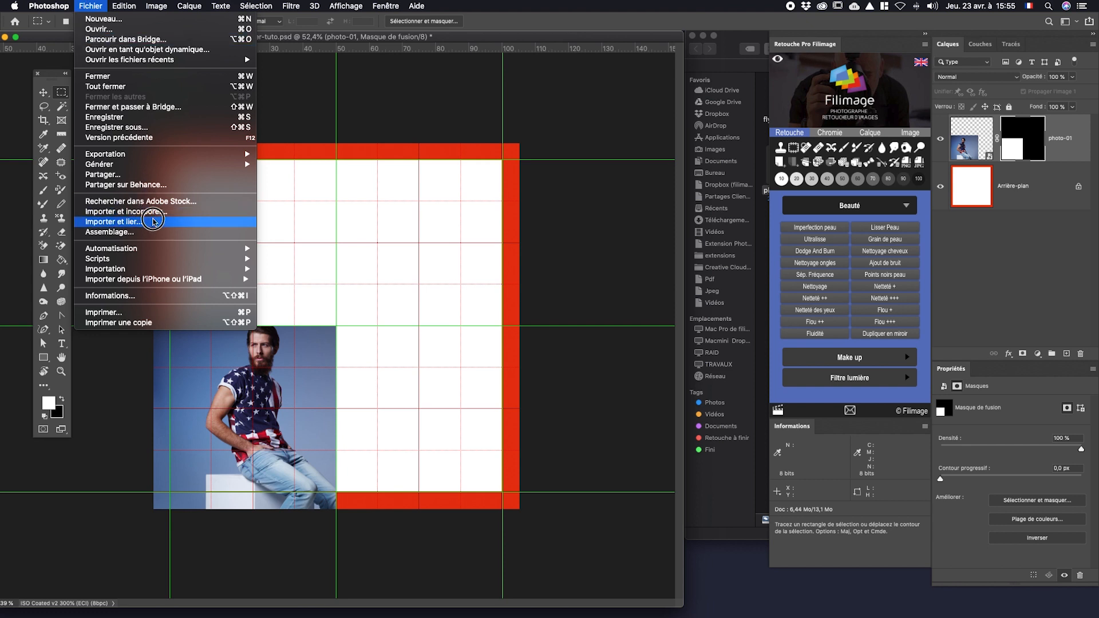
left_click(153, 221)
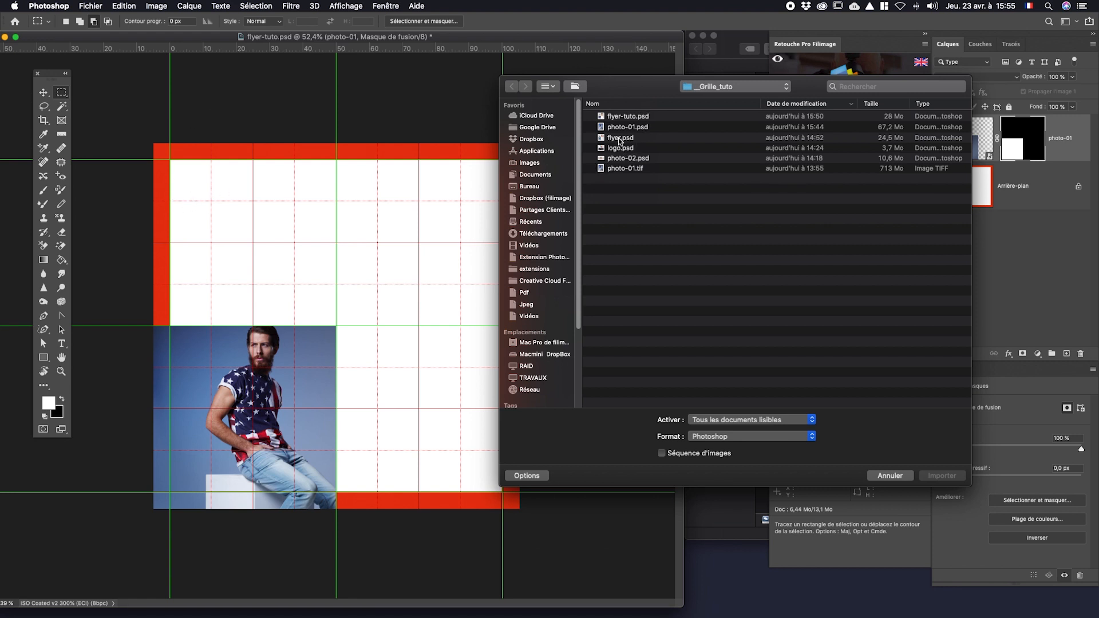
double_click(630, 160)
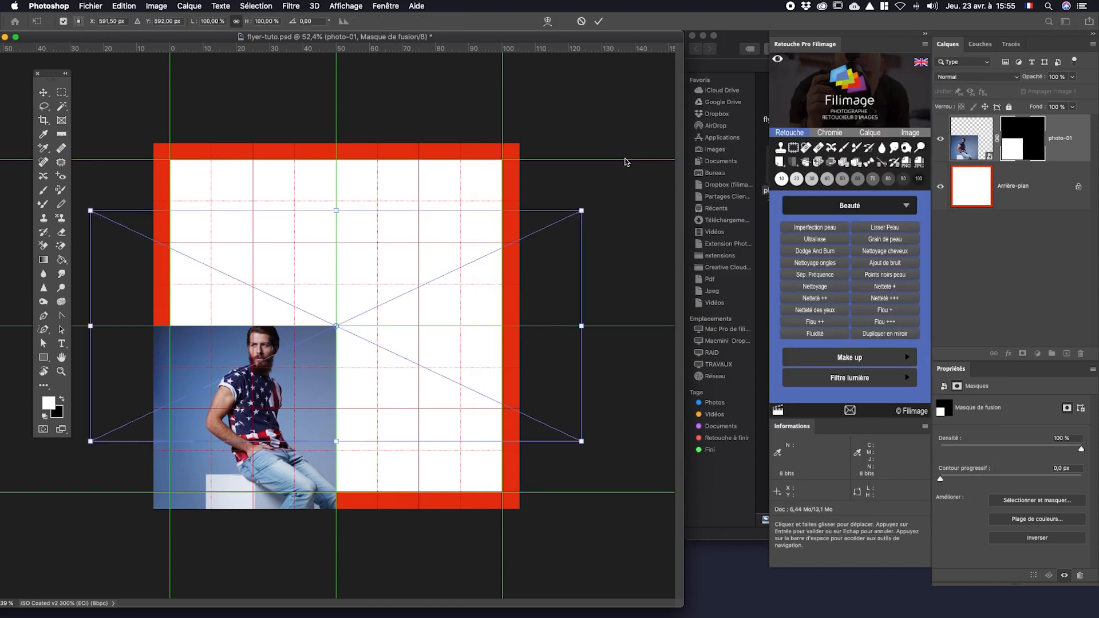
left_click_drag(420, 270, 496, 196)
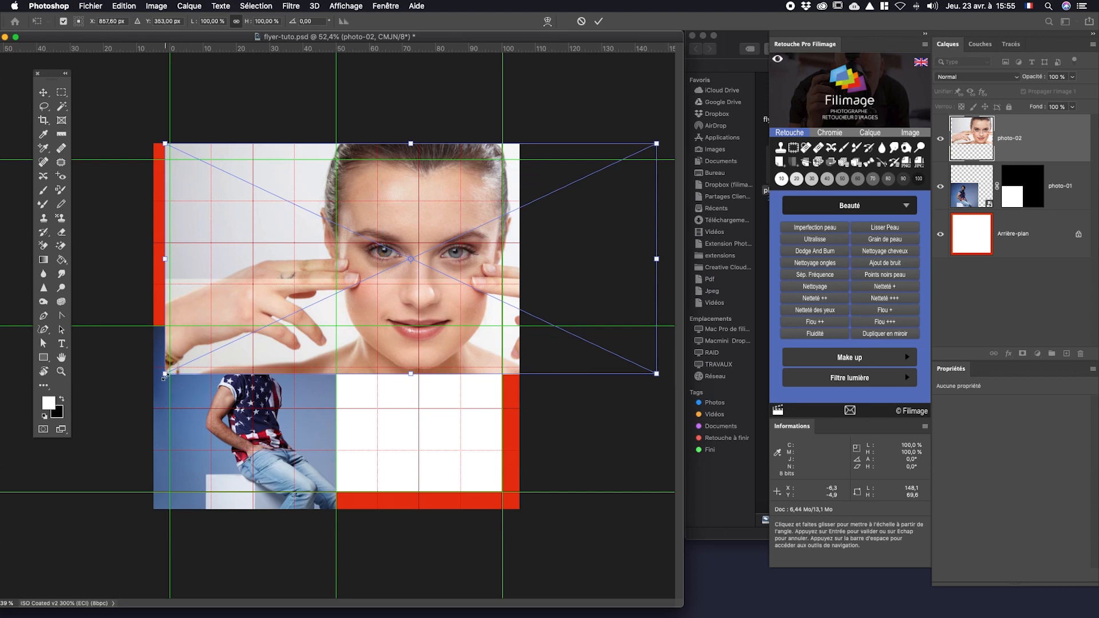
left_click_drag(165, 373, 298, 312)
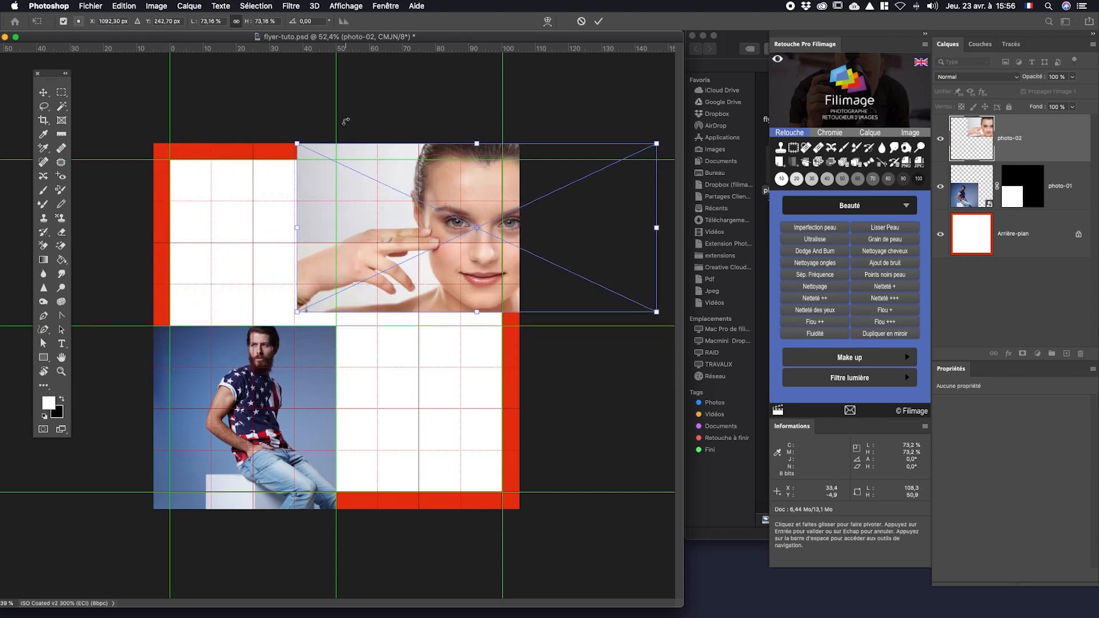
Step: Move photo-02 down against the flyer's upper guide and nudge it sideways to centre the face in the upper-right quarter
left_click_drag(516, 278, 450, 294)
key("Right")
key("Right")
key("Right")
key("Right")
key("Right")
key("Right")
key("Right")
key("Right")
key("Right")
key("Right")
key("Right")
key("Right")
key("Right")
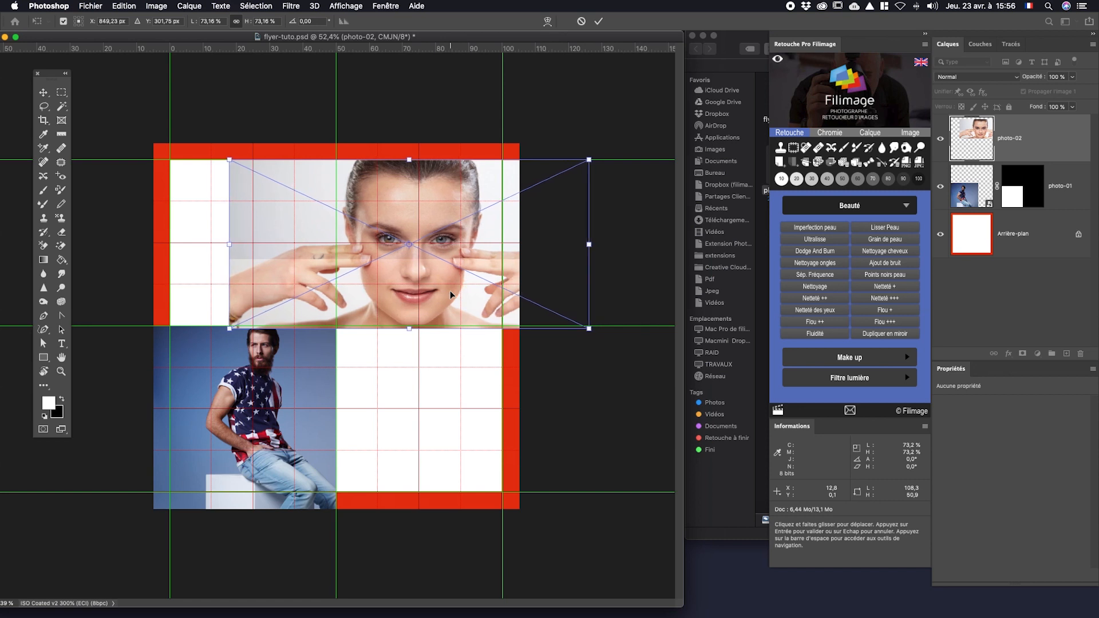
key("Right")
key("Right")
key("Right")
key("Right")
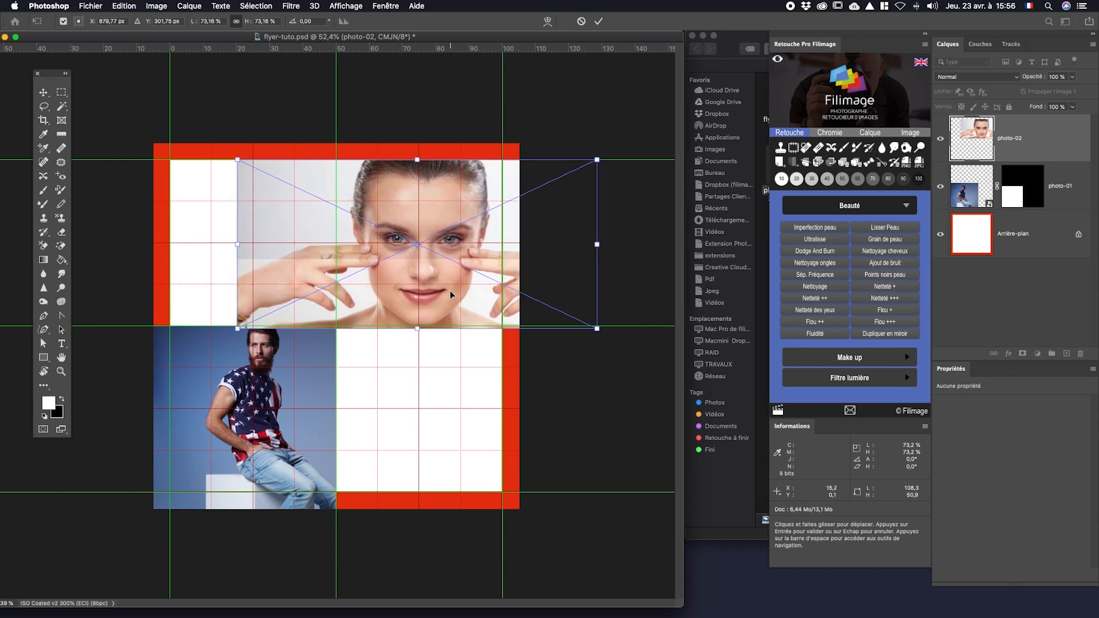
key("Down")
key("Down")
key("Down")
key("Down")
key("Down")
key("Left")
key("Left")
key("Left")
key("Left")
key("Left")
key("Left")
key("Left")
key("Left")
key("Left")
key("Left")
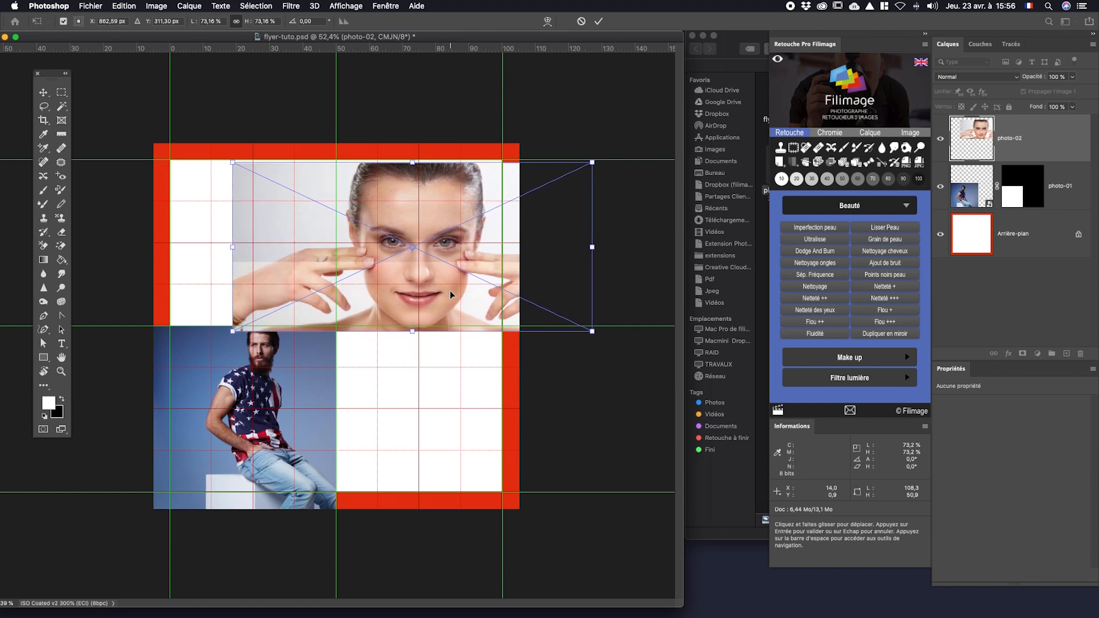
key("Up")
key("Up")
key("Up")
key("Up")
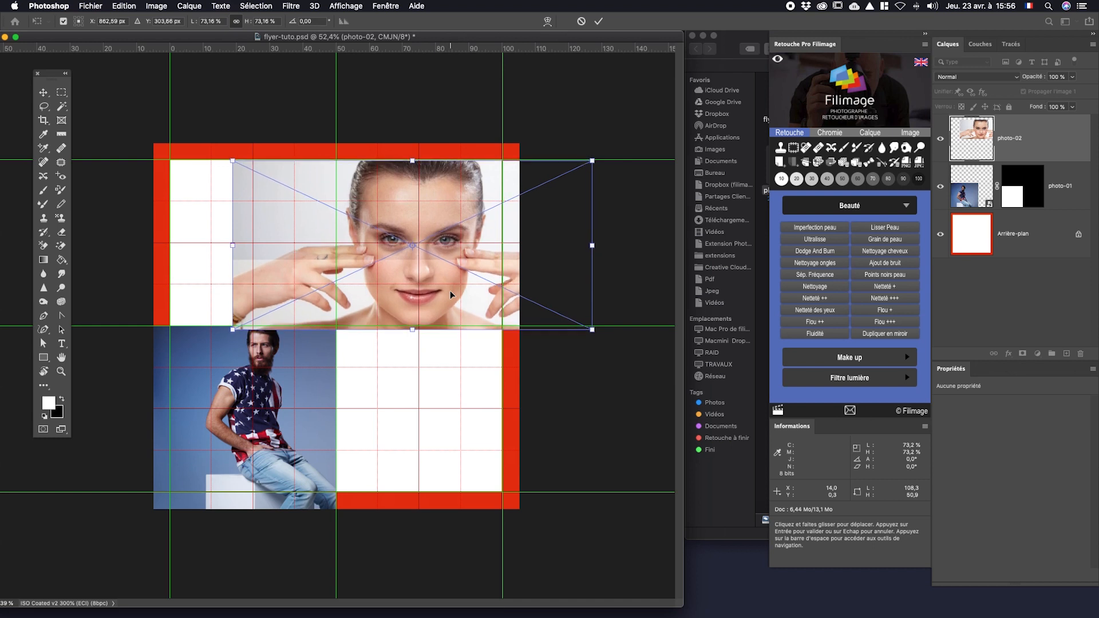
key("Up")
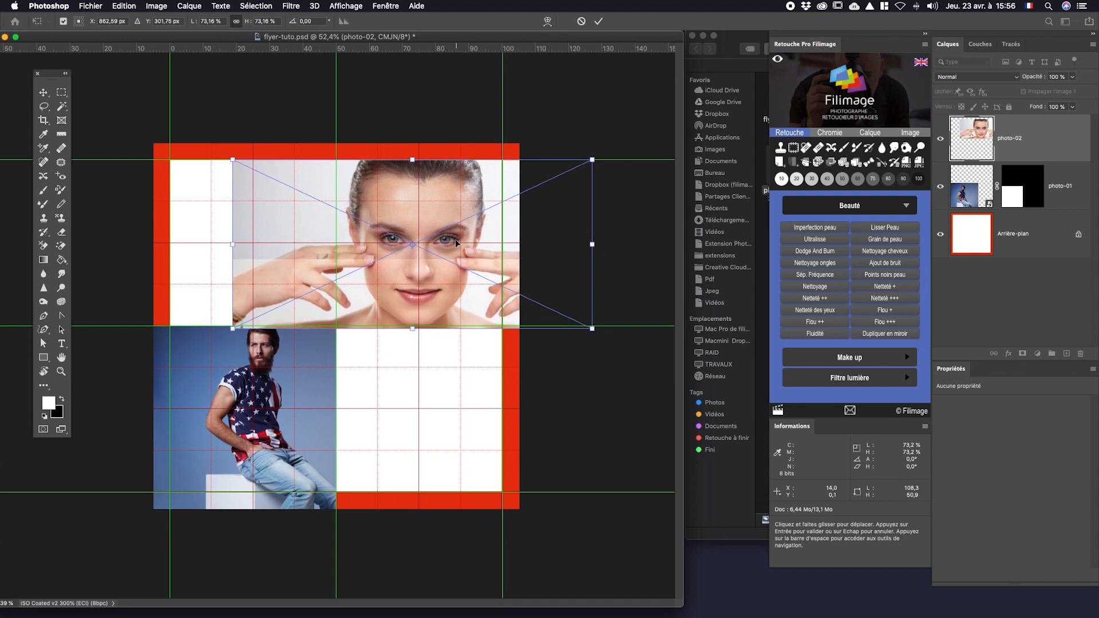
Step: Enlarge photo-02 to about 78.7 %, position it to span the upper-right quarter including the bleed, and commit the placement
left_click_drag(591, 159, 613, 134)
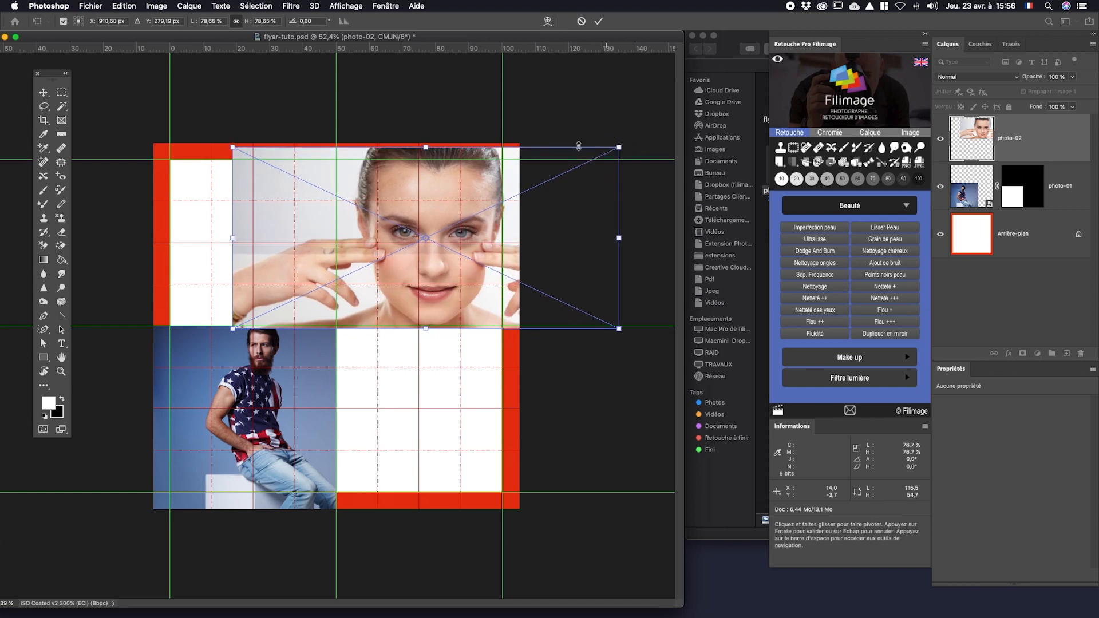
left_click_drag(430, 211, 420, 212)
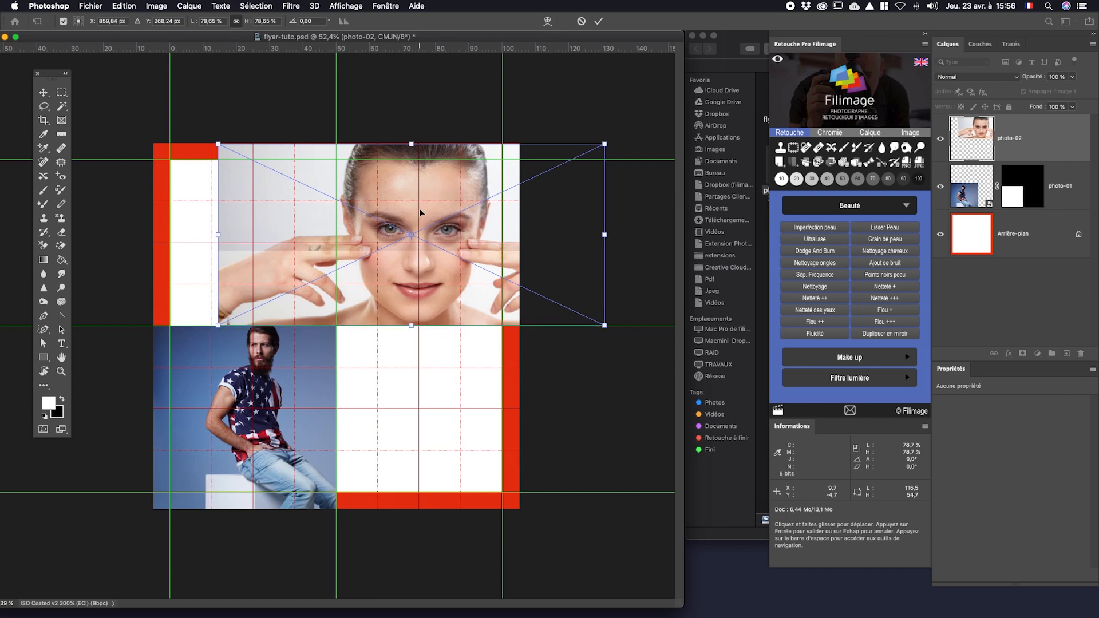
key("Return")
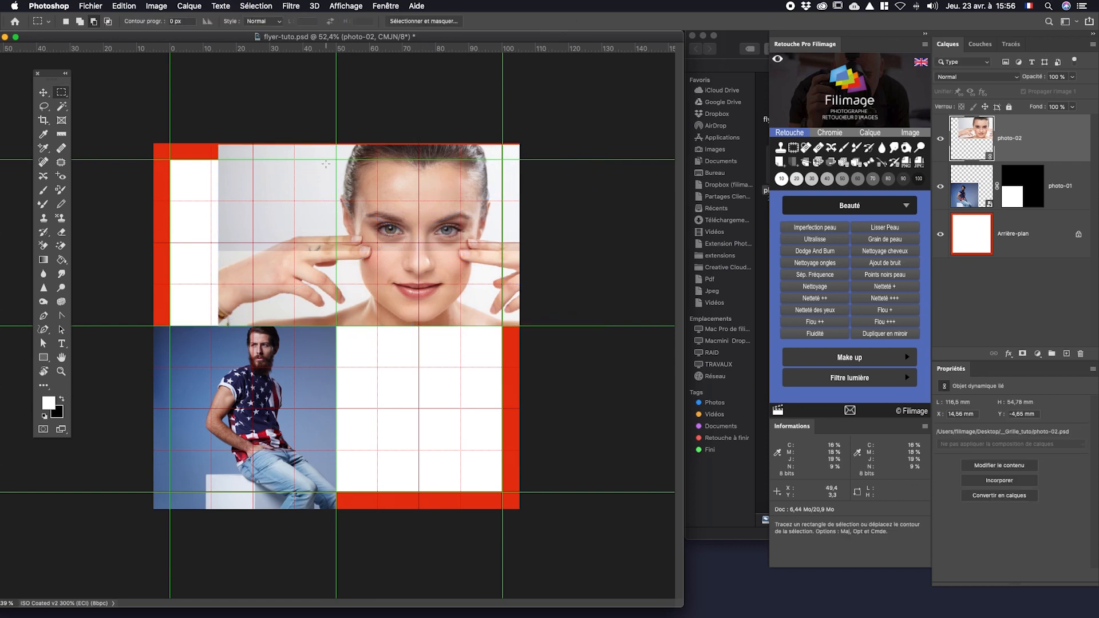
Step: Select the upper-right quarter including the bleed and use the selection as a layer mask on photo-02, leaving nothing selected
left_click_drag(335, 142, 521, 323)
left_click(1028, 353)
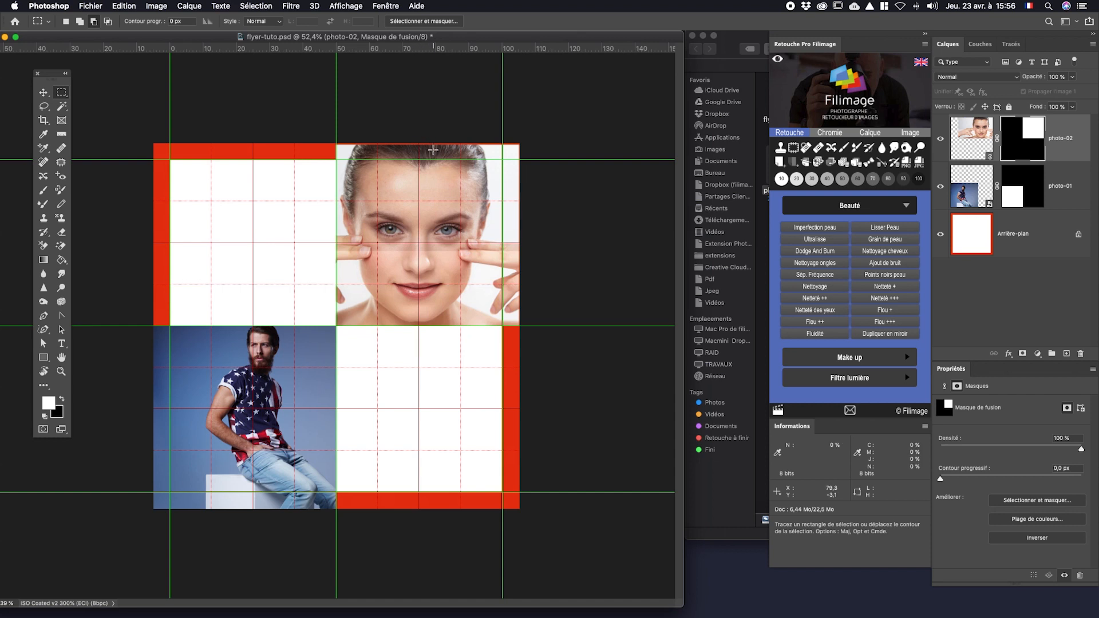
left_click_drag(336, 143, 519, 214)
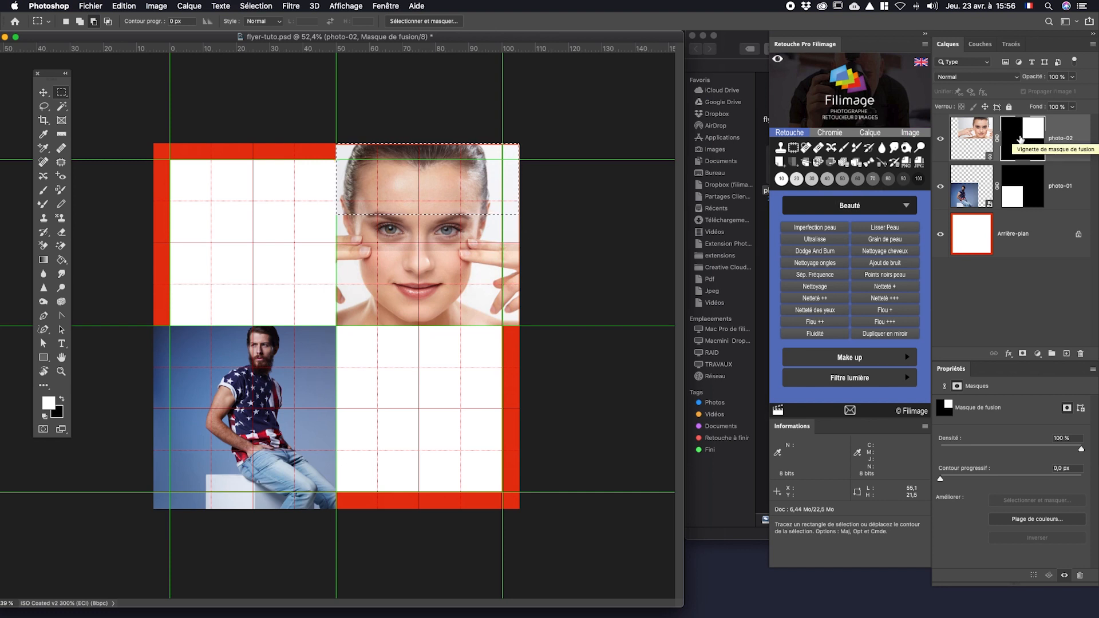
key("super+d")
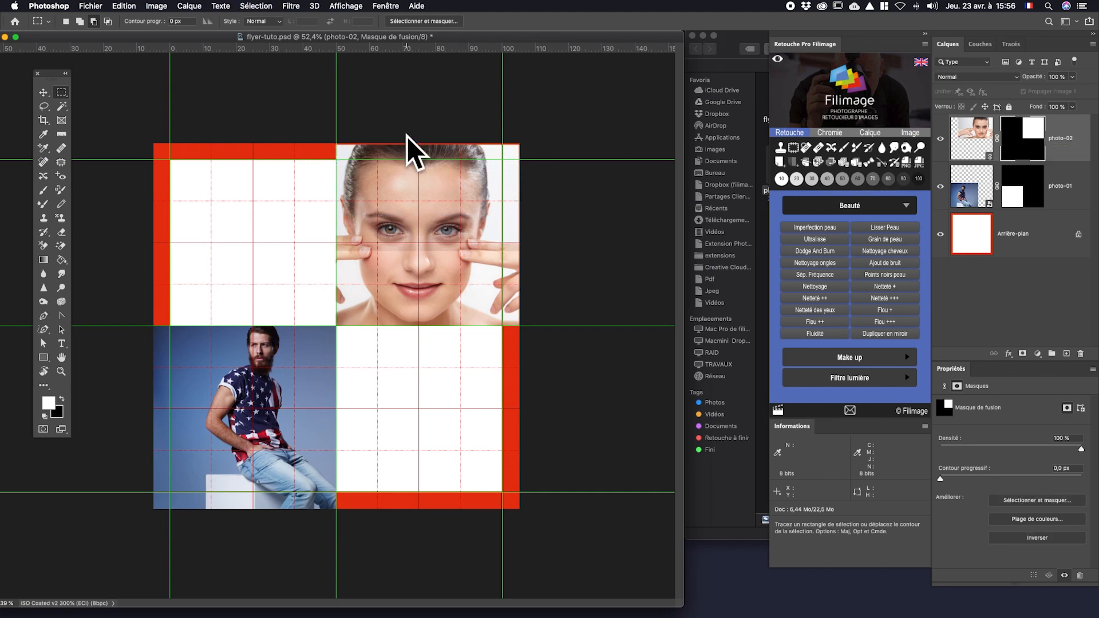
Step: Unlink photo-01 and photo-02 from their masks, shift photo-01's image slightly down and left, and move photo-02's image to the upper bleed edge
left_click(43, 92)
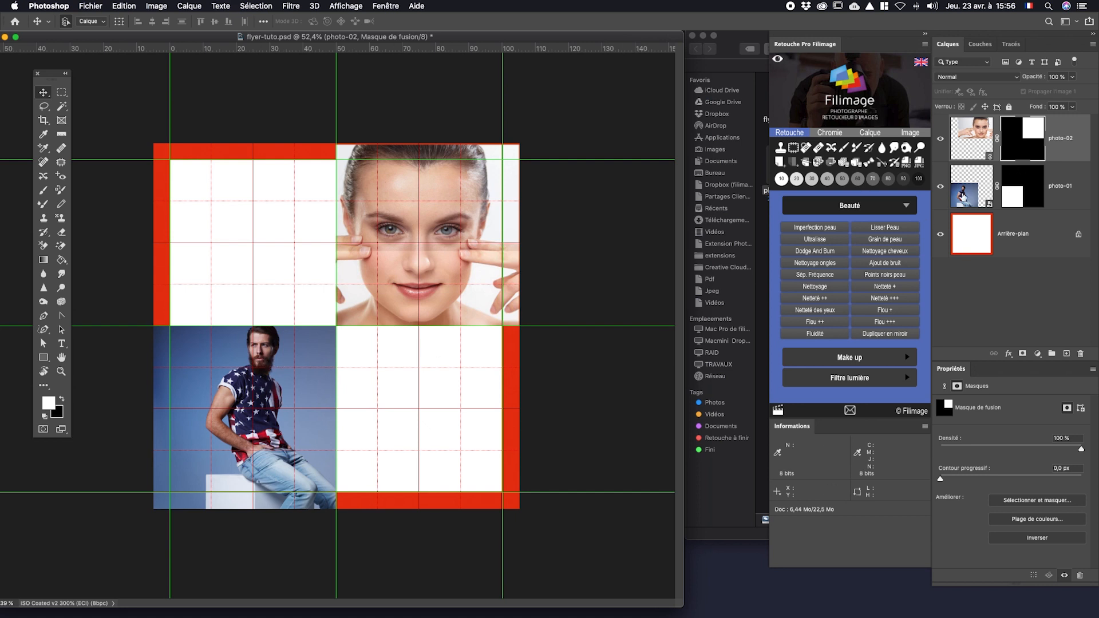
left_click(961, 197)
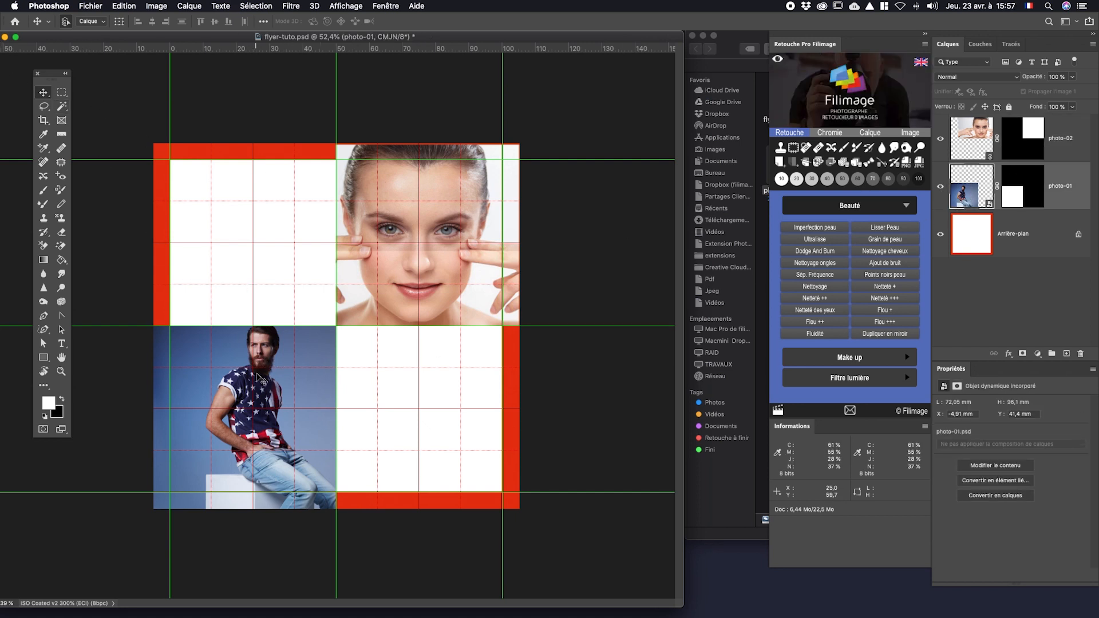
mouse_move(257, 375)
left_mouse_down()
mouse_move(212, 382)
mouse_move(335, 381)
mouse_move(155, 343)
mouse_move(258, 363)
mouse_move(248, 370)
mouse_move(256, 384)
left_mouse_up()
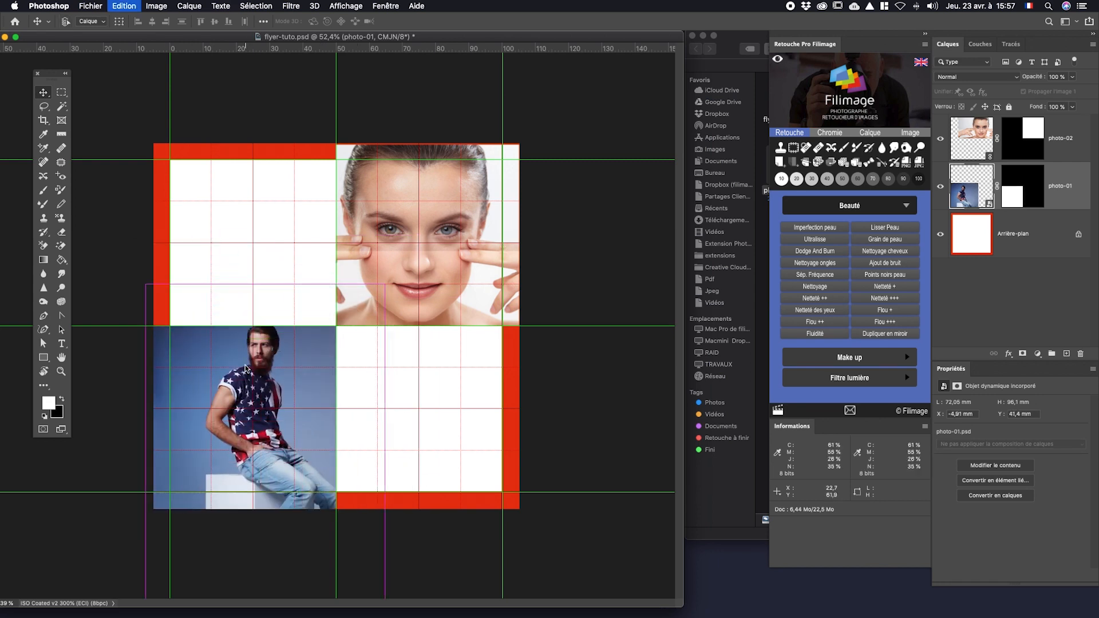
left_click(996, 188)
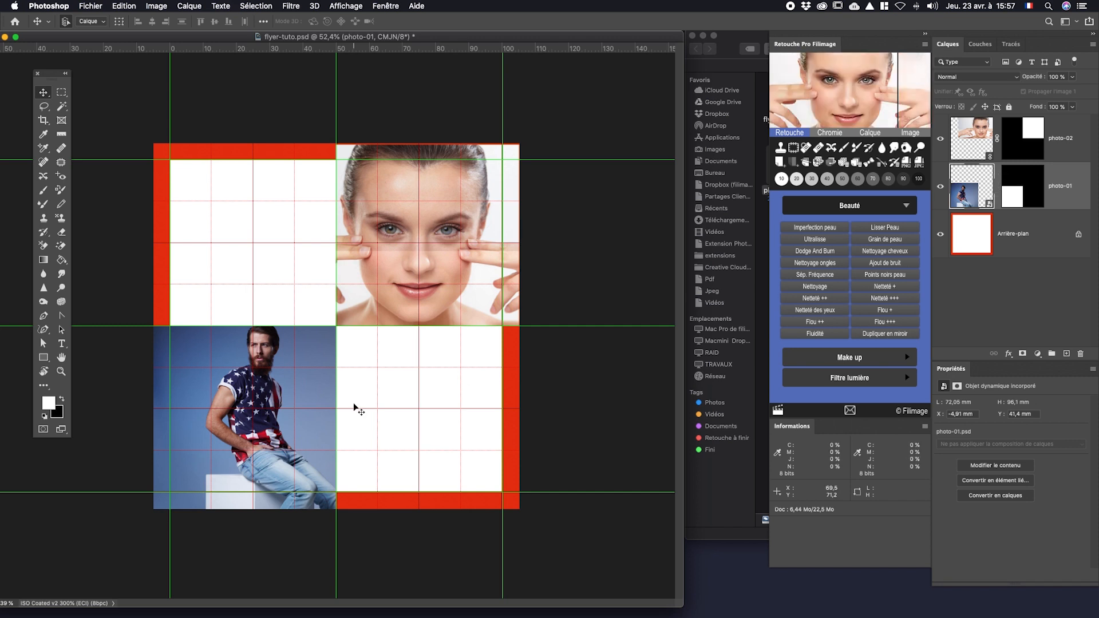
mouse_move(254, 396)
left_mouse_down()
mouse_move(241, 392)
mouse_move(233, 416)
mouse_move(247, 402)
mouse_move(271, 435)
mouse_move(239, 382)
mouse_move(164, 321)
mouse_move(203, 413)
mouse_move(251, 423)
mouse_move(252, 399)
mouse_move(239, 395)
left_mouse_up()
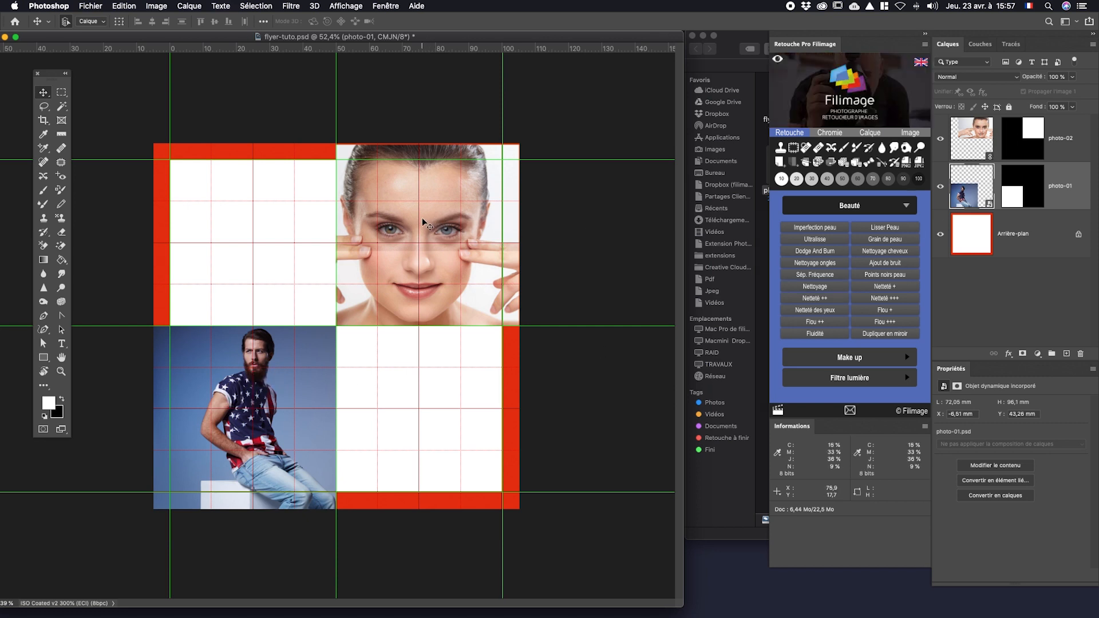
left_click_drag(423, 218, 426, 220)
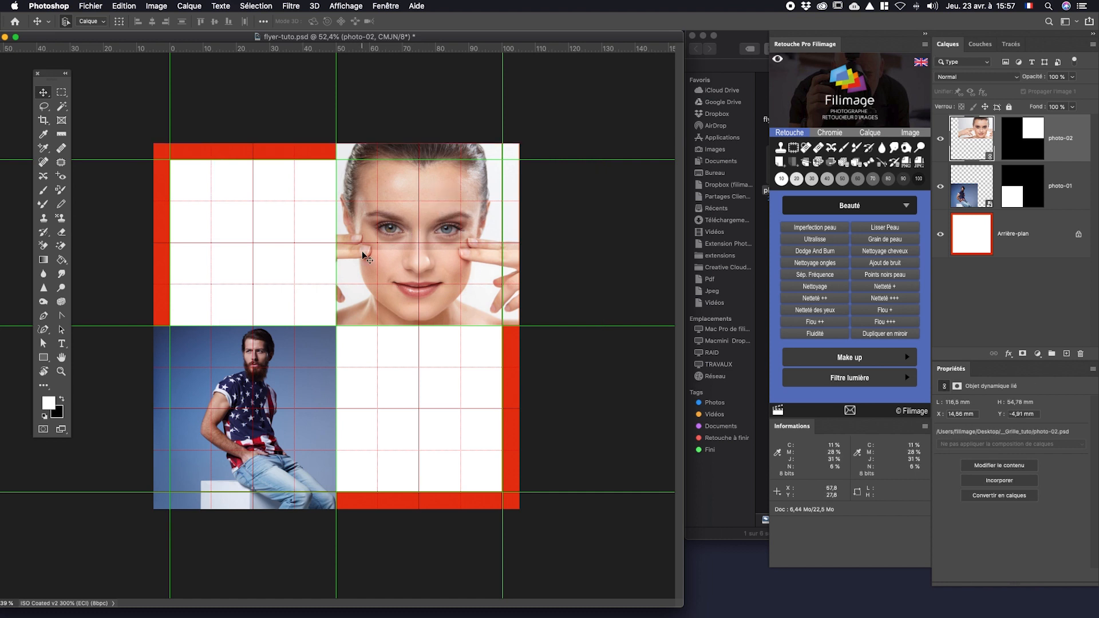
Step: Place logo.psd as an embedded file at 100 % in the middle of the flyer's upper-left quarter and commit the placement
left_click(90, 6)
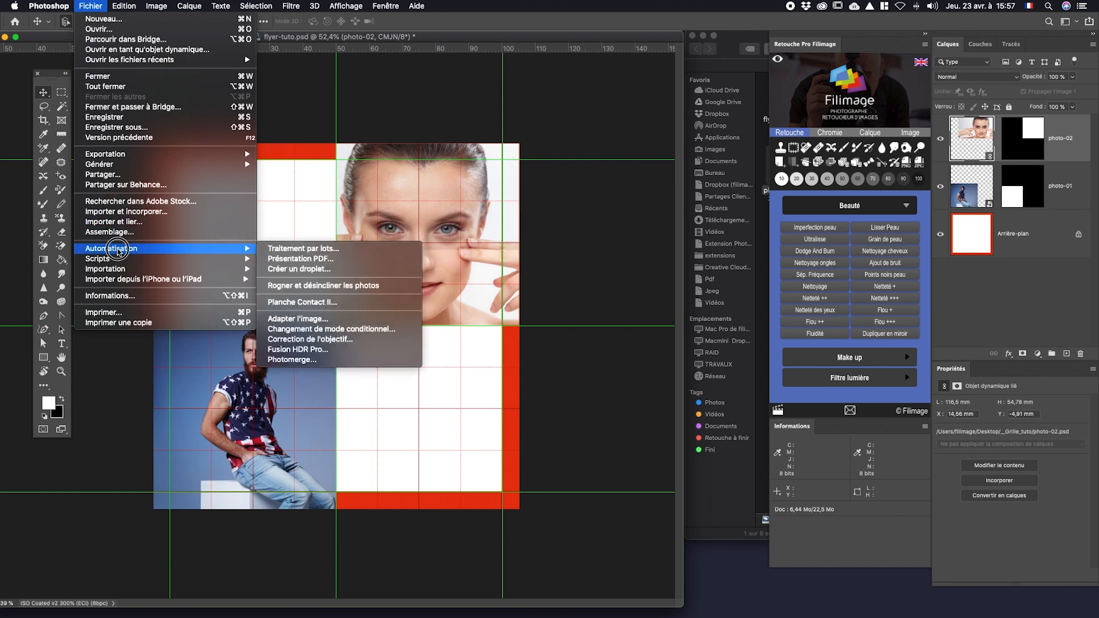
left_click(116, 222)
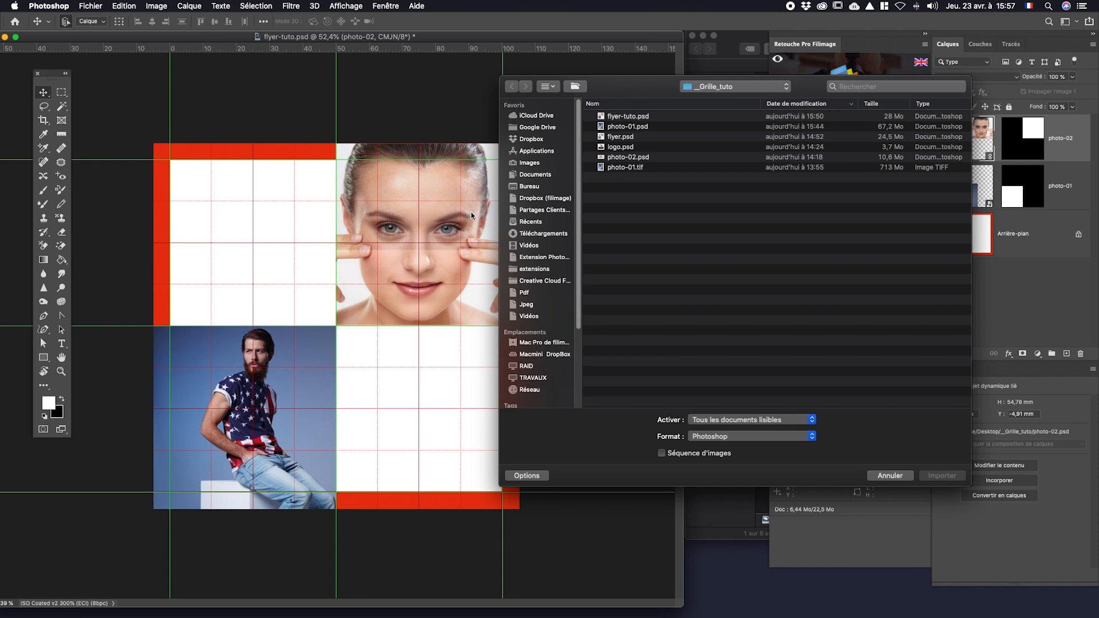
double_click(621, 150)
left_click_drag(343, 303, 254, 225)
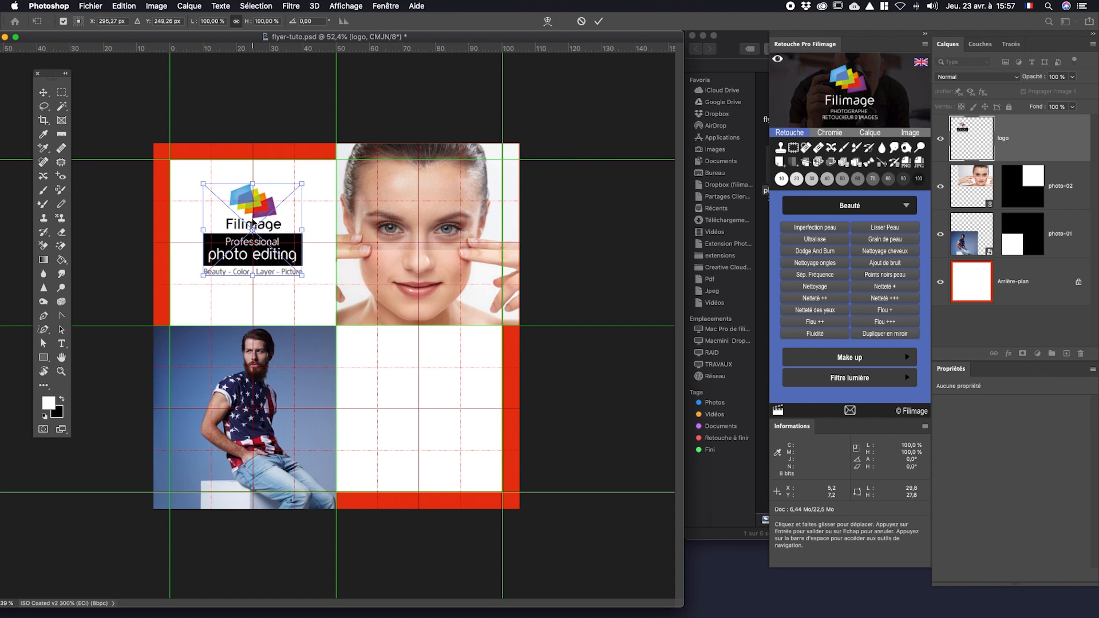
key("Return")
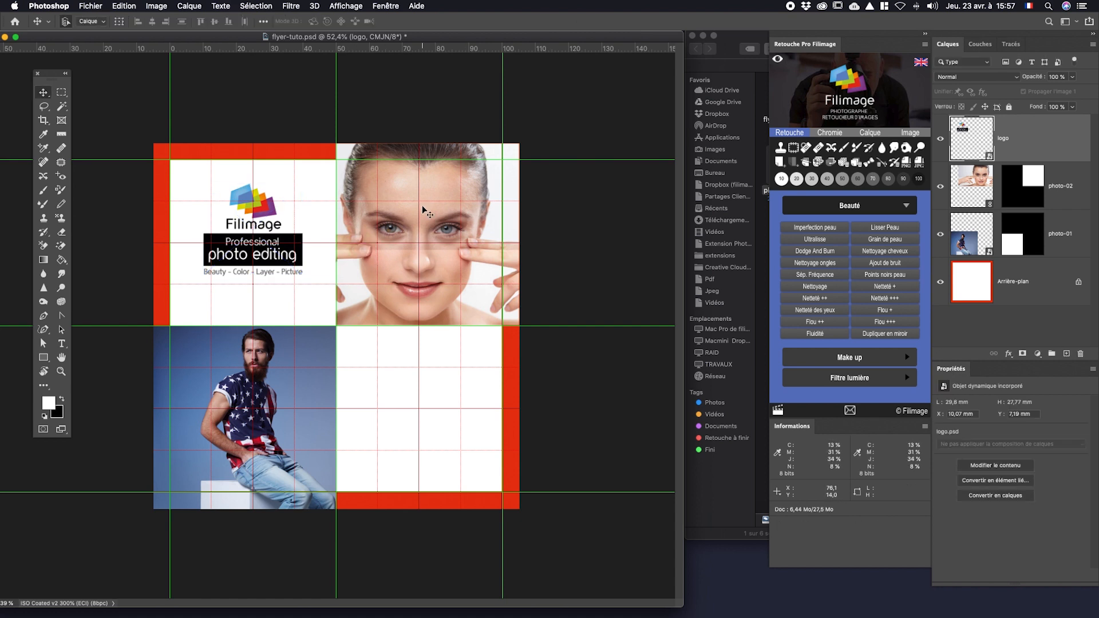
Step: Open the source file photo-02.psd from the __Grille_tuto folder in Finder, keeping its embedded colour profile
left_click(426, 213)
left_click(90, 5)
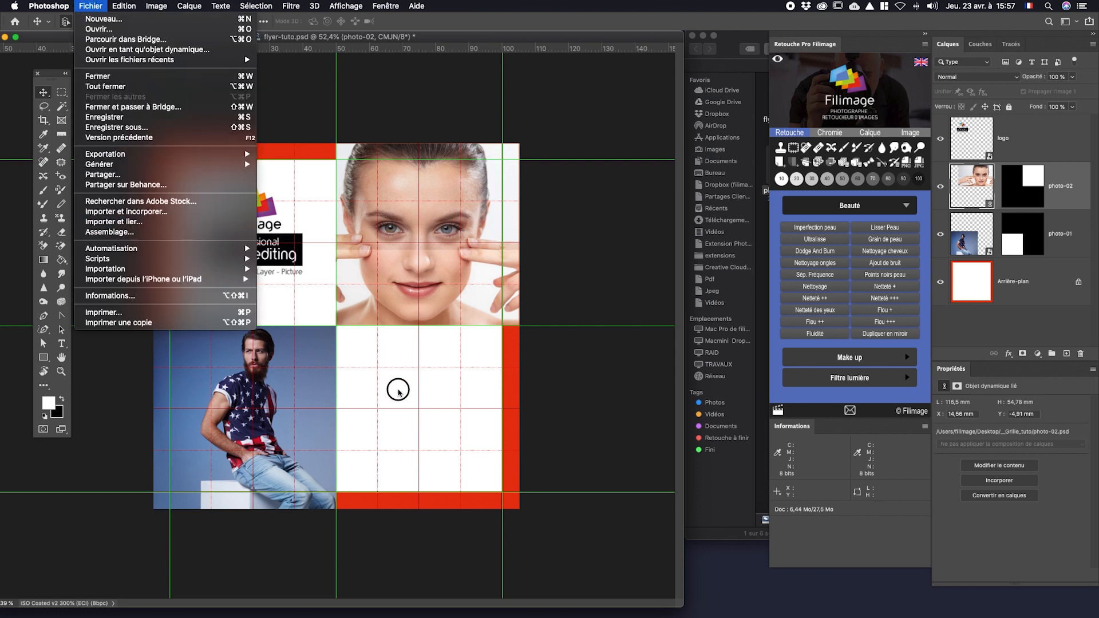
left_click(397, 390)
left_click(763, 303)
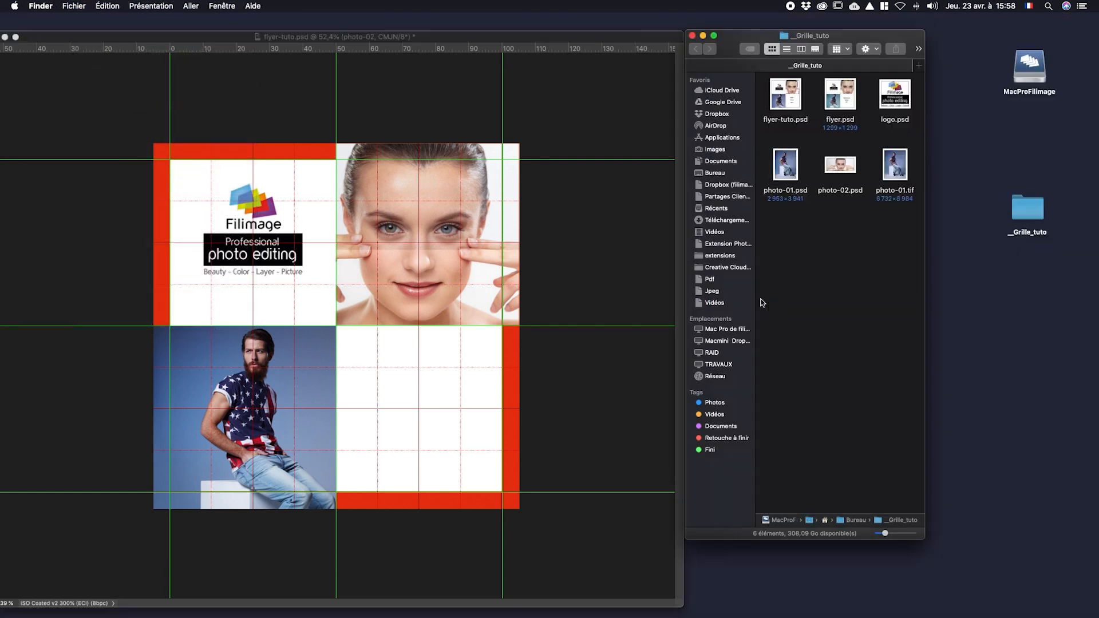
double_click(839, 166)
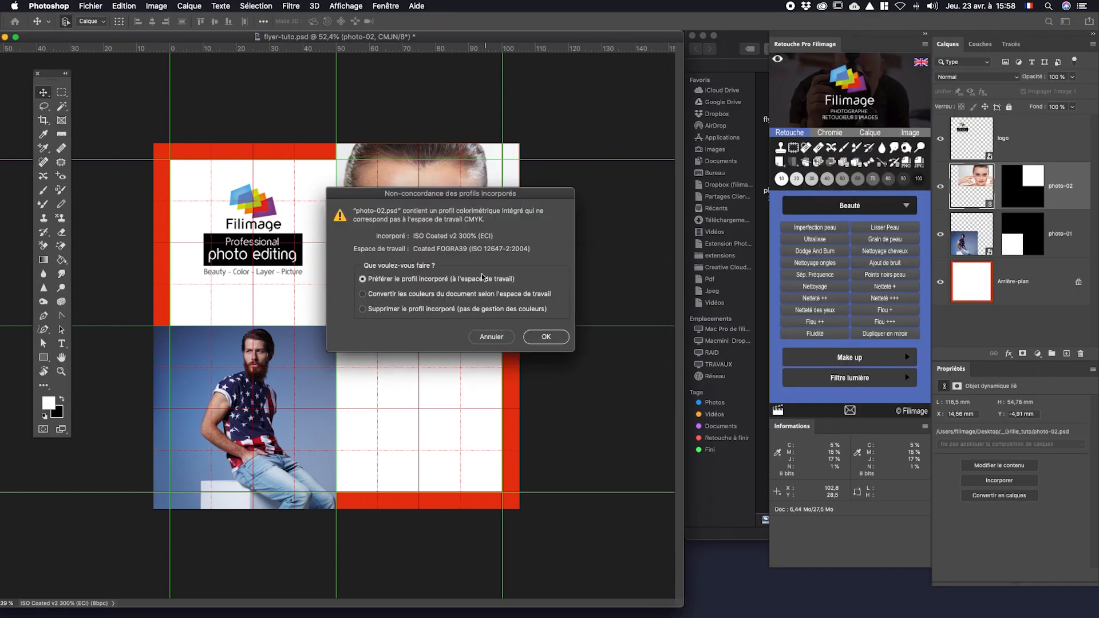
left_click(537, 341)
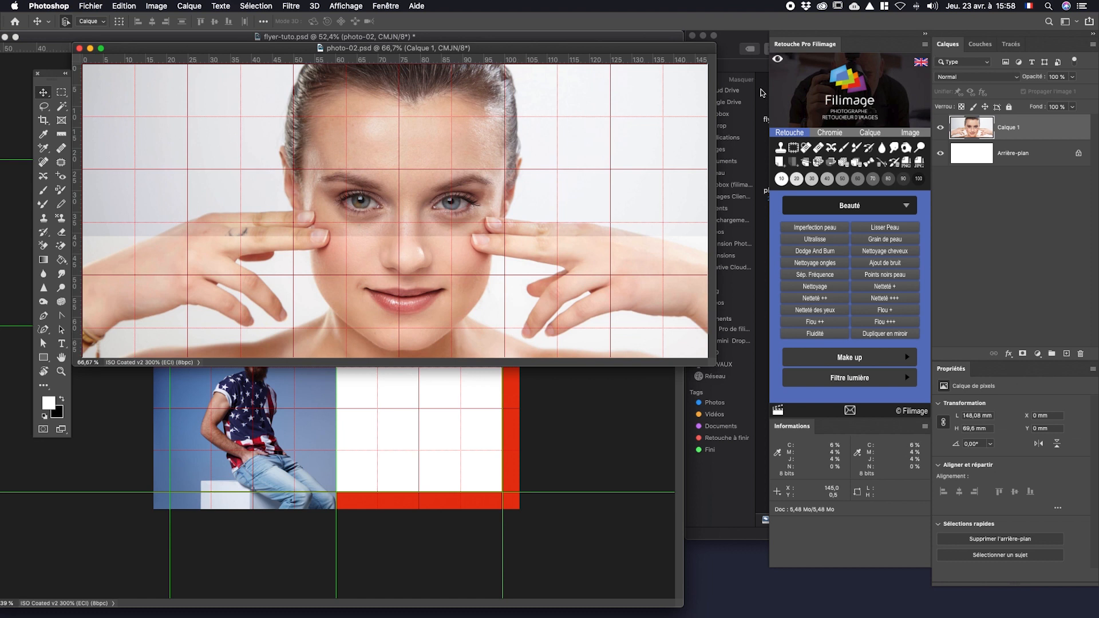
left_click(767, 146)
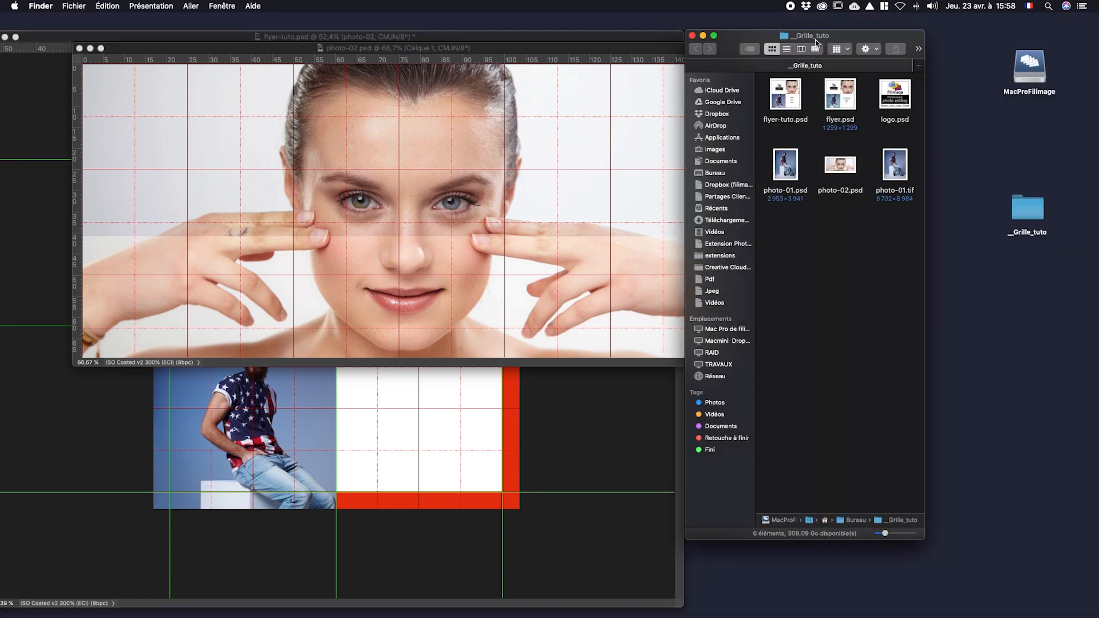
left_click(502, 51)
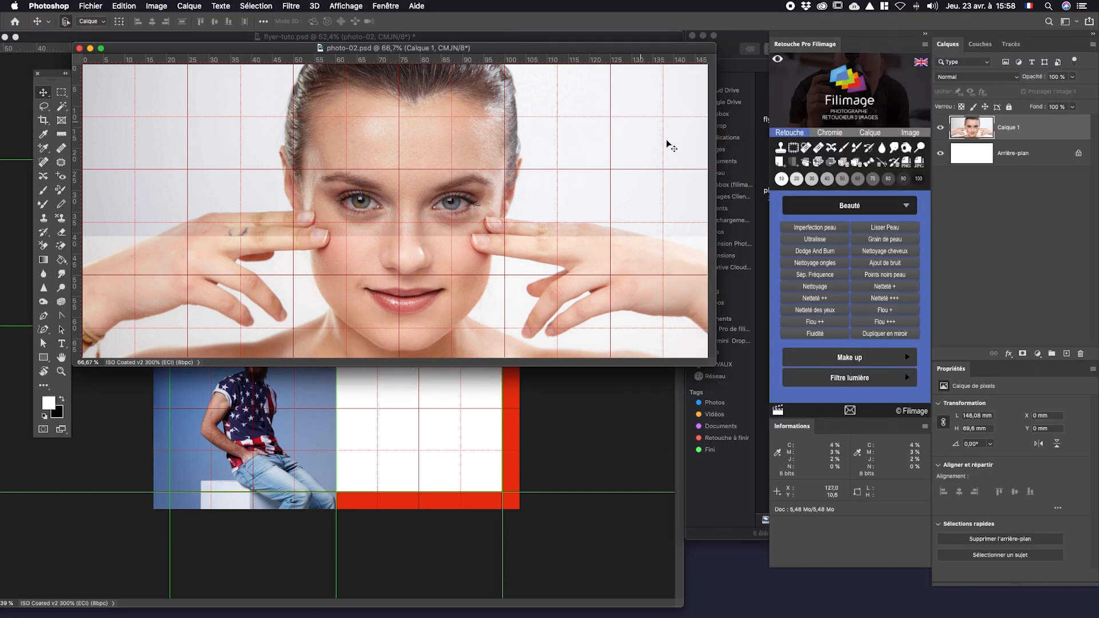
Step: Add a Curves adjustment layer to photo-02.psd and brighten the image with a curve point at input 52, output 33
left_click(1037, 354)
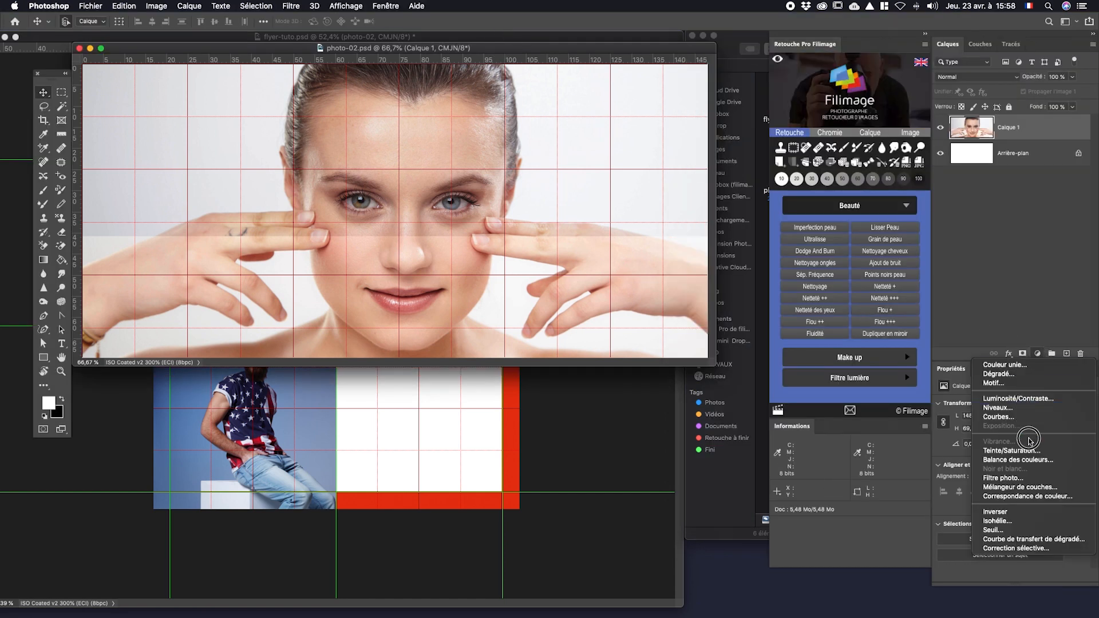
left_click(997, 418)
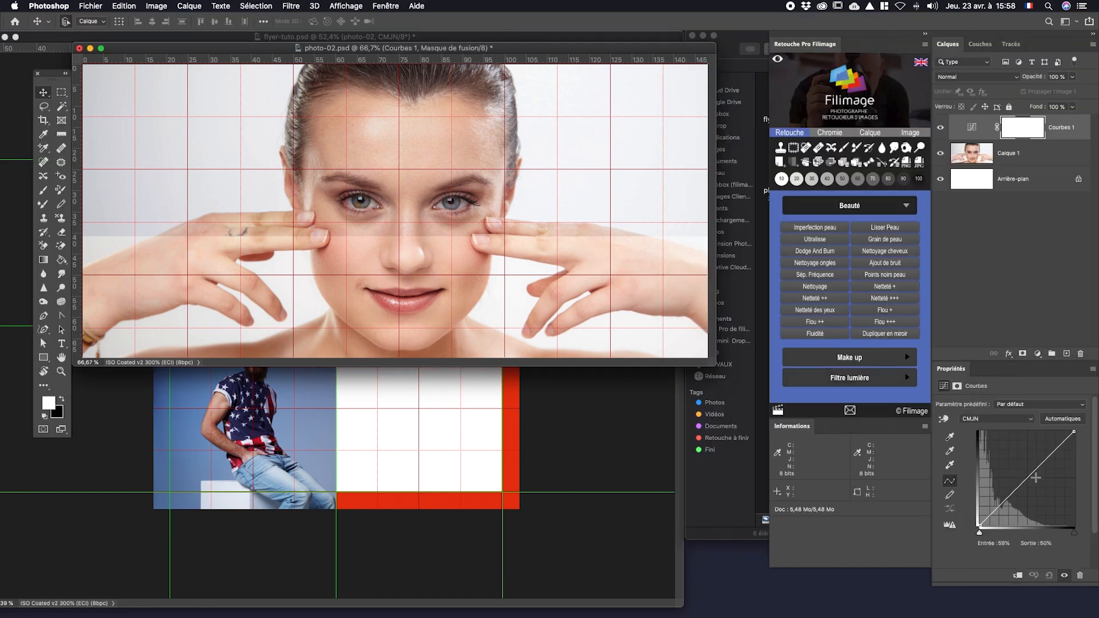
left_click_drag(1025, 479, 1030, 496)
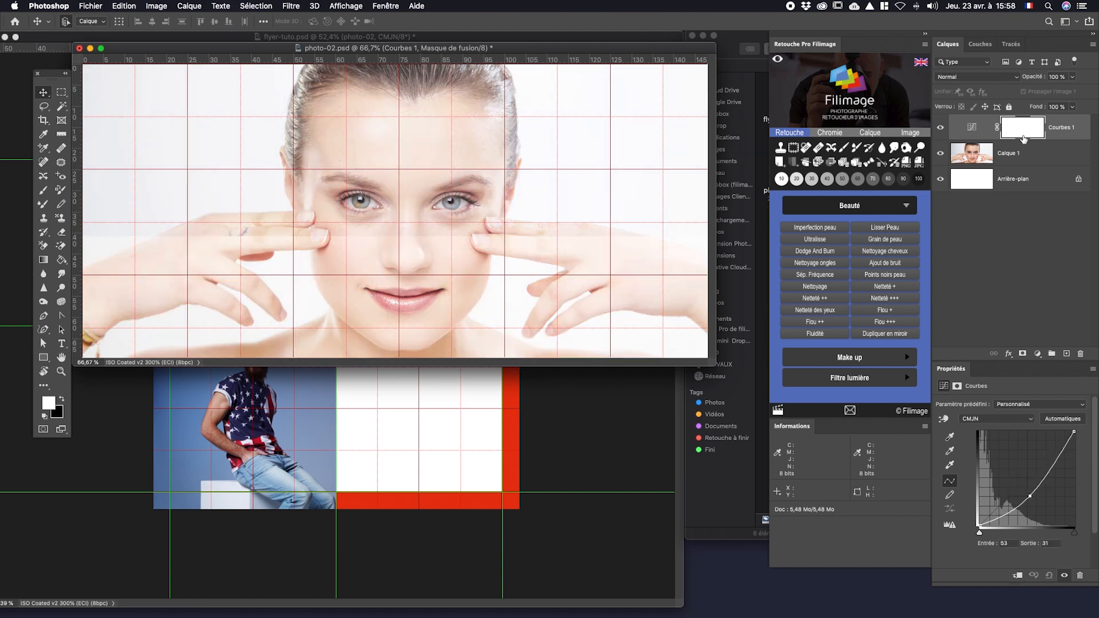
left_click_drag(1031, 496, 1029, 495)
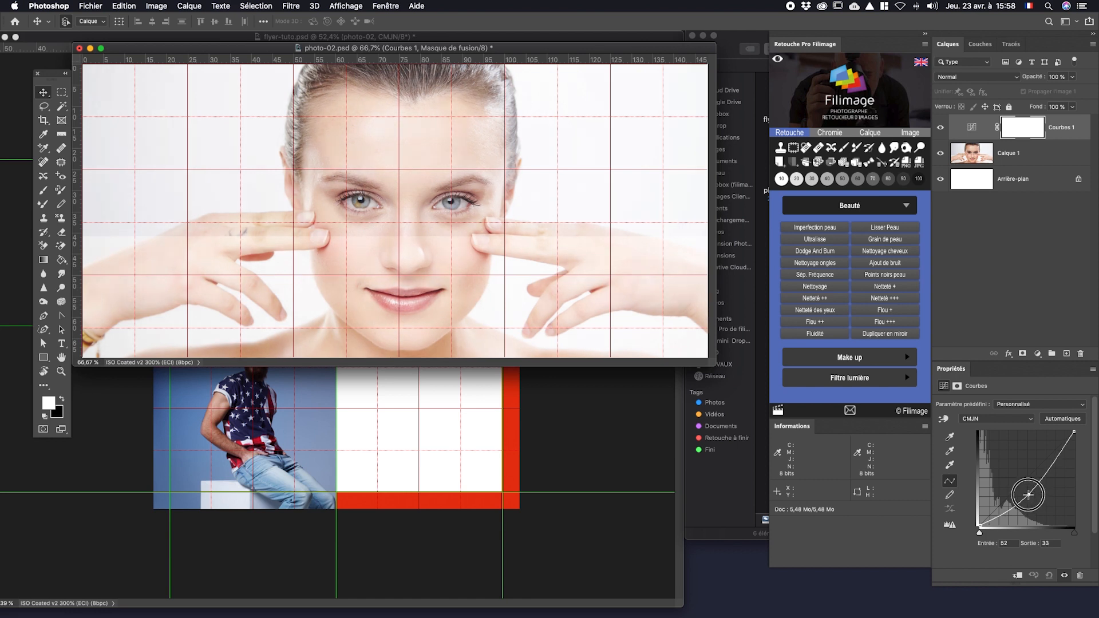
Step: Save and close photo-02.psd, and return to the flyer document
key("super+s")
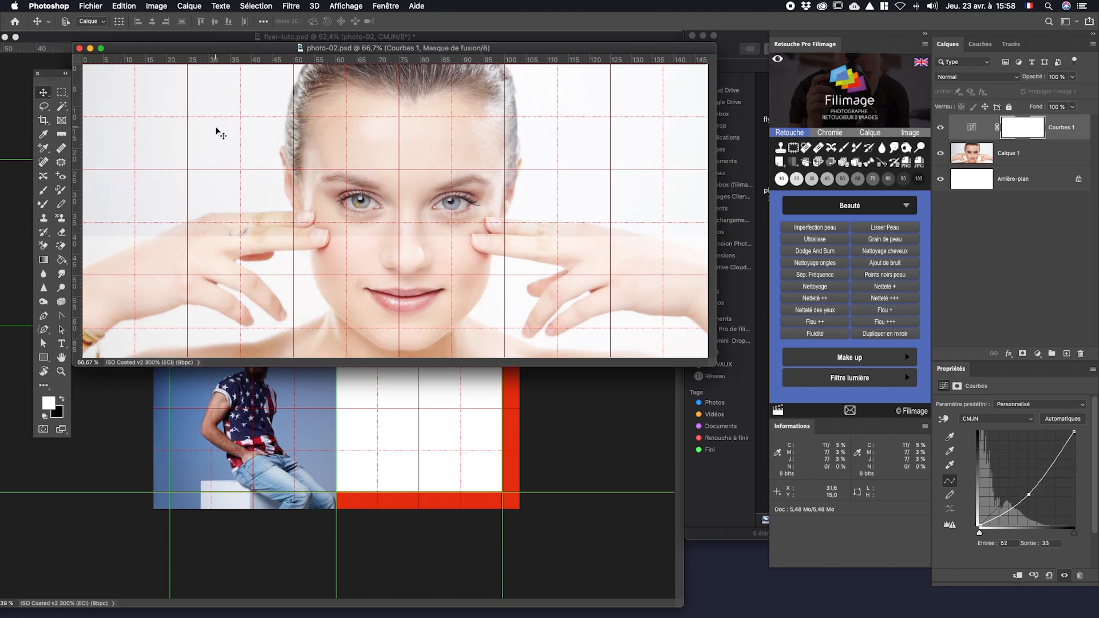
key("super+w")
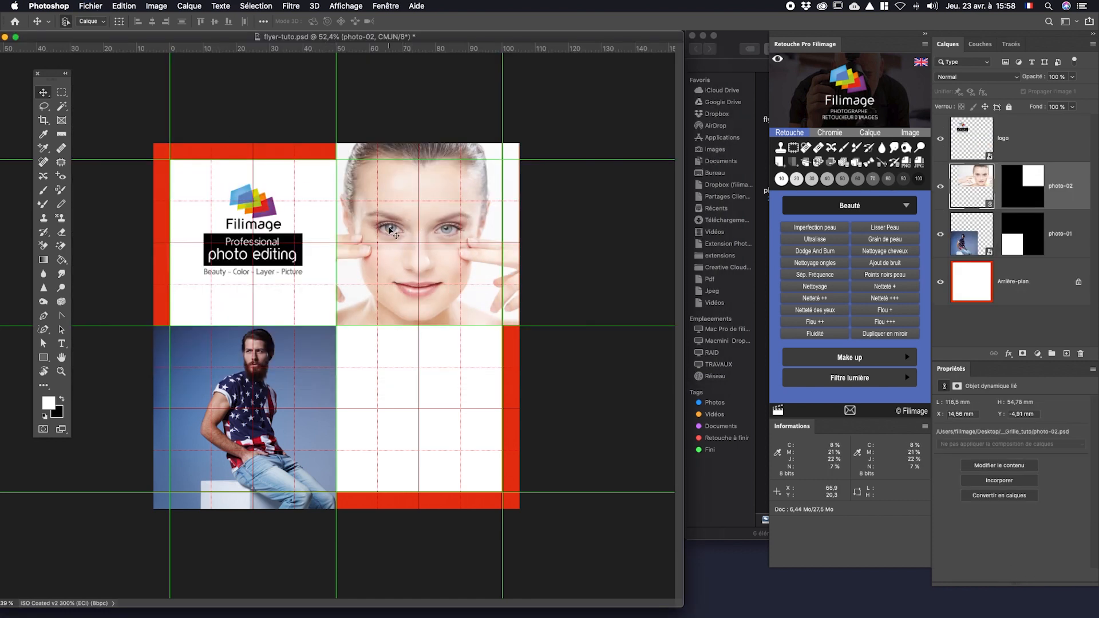
key("super+Tab")
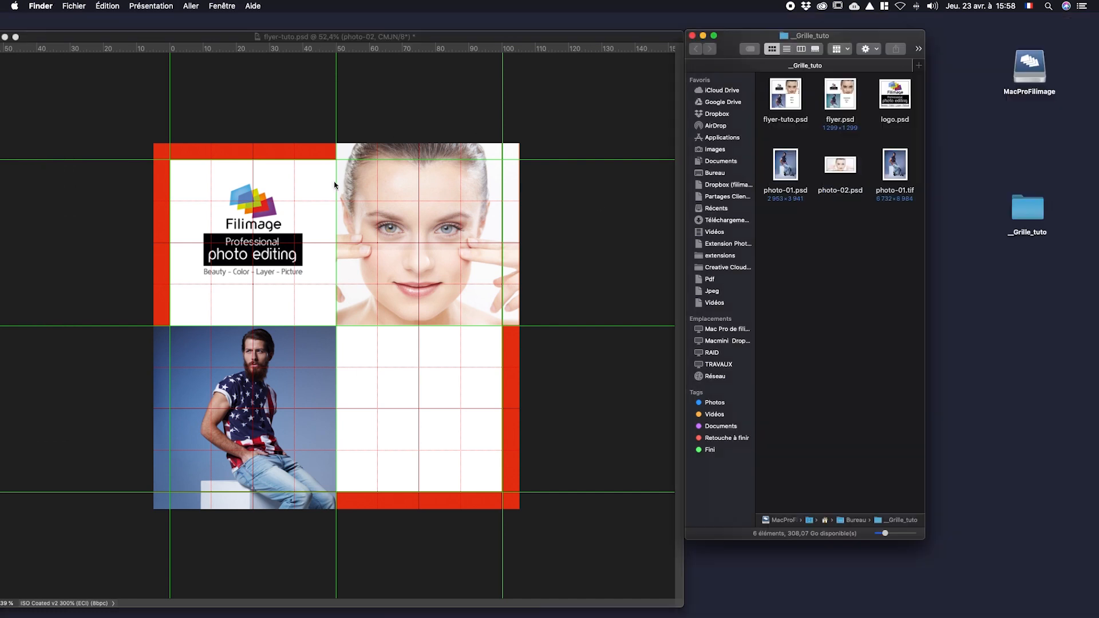
left_click(411, 343)
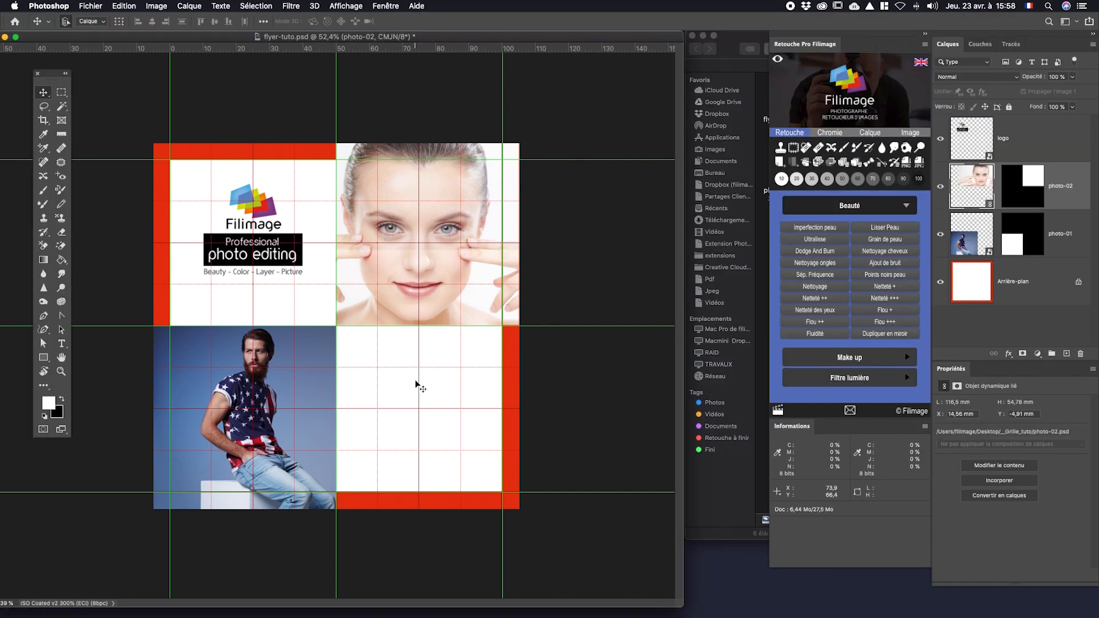
Step: Add a text box about 22 × 7 mm reading "Beauté" in the upper part of the flyer's lower-right quarter
left_click(62, 343)
left_click_drag(389, 357, 459, 380)
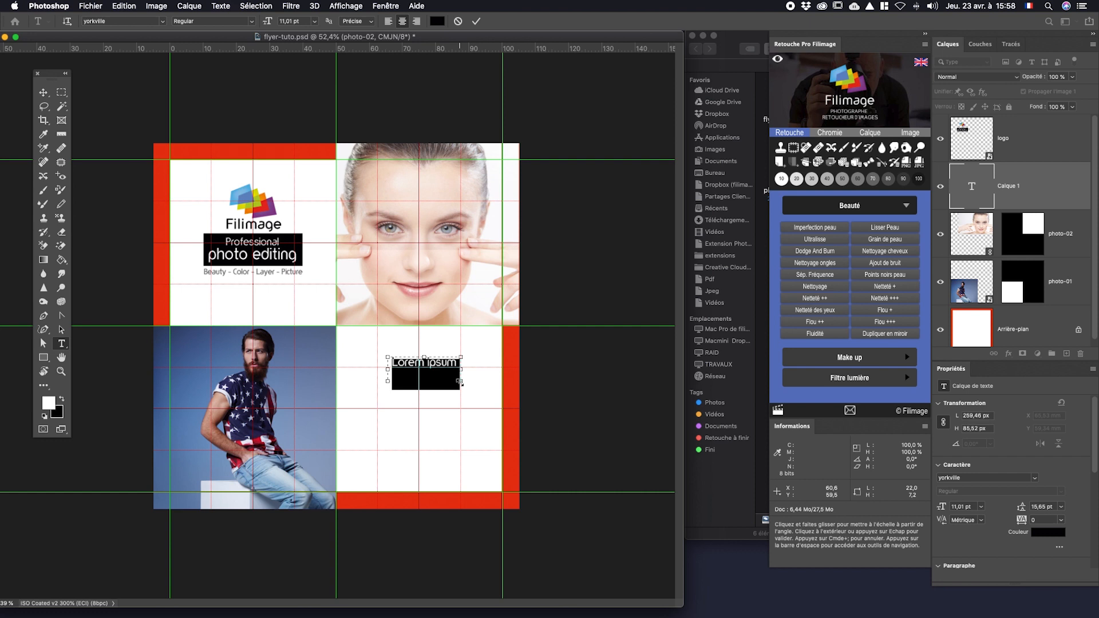
type("Beauté")
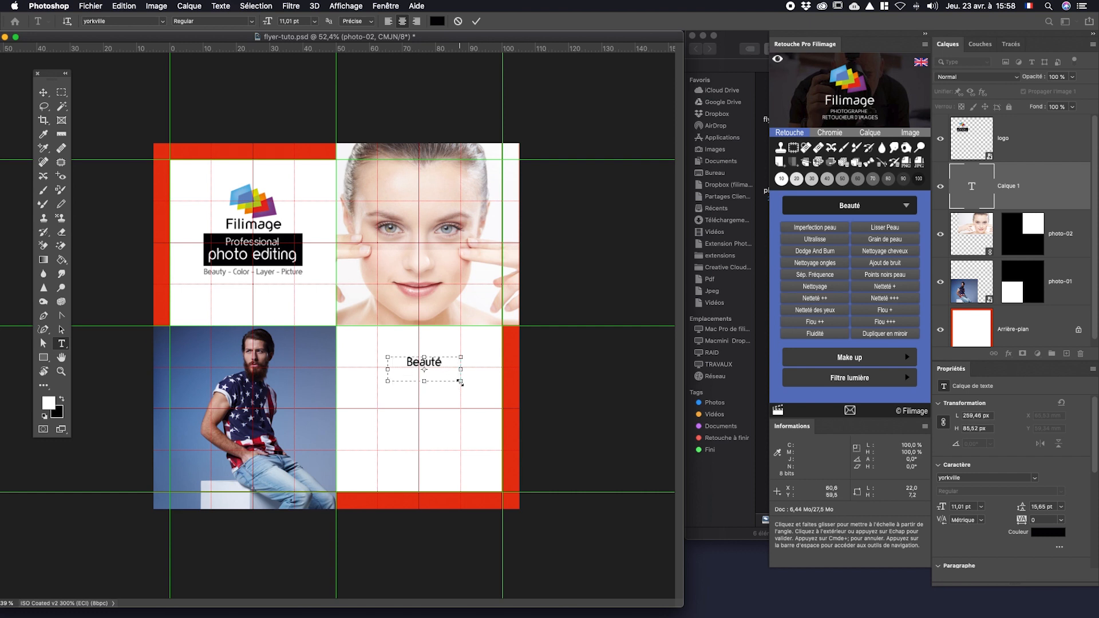
left_click(43, 92)
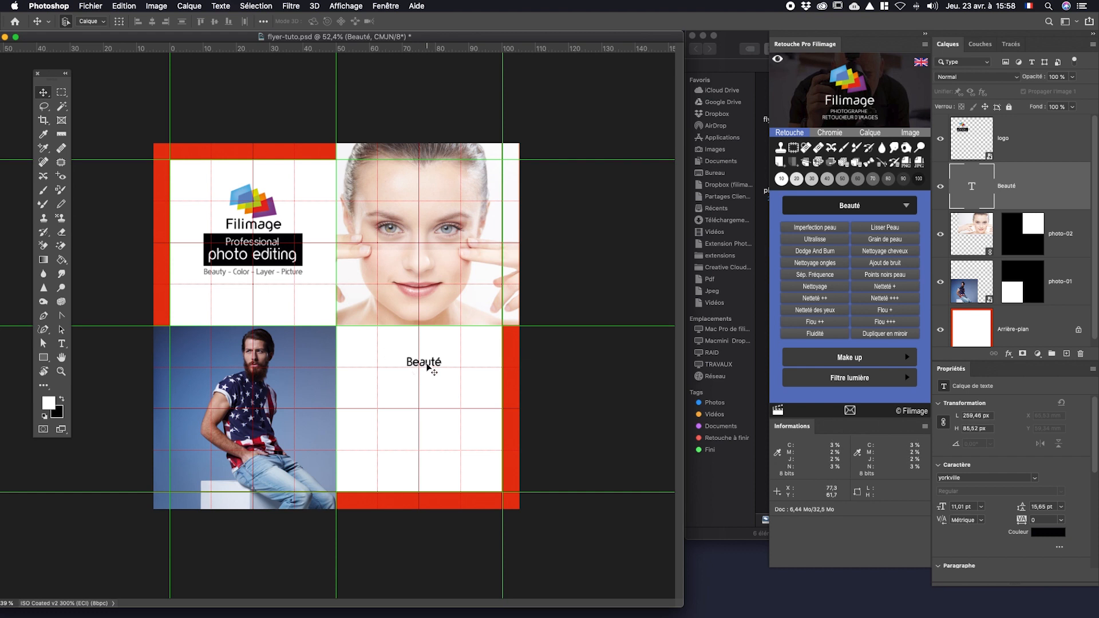
Step: Duplicate the Beauté text twice below the original and change the copies' wording to "Make up" and "Filtre"
left_click_drag(427, 366, 413, 435)
left_click(968, 237)
double_click(970, 235)
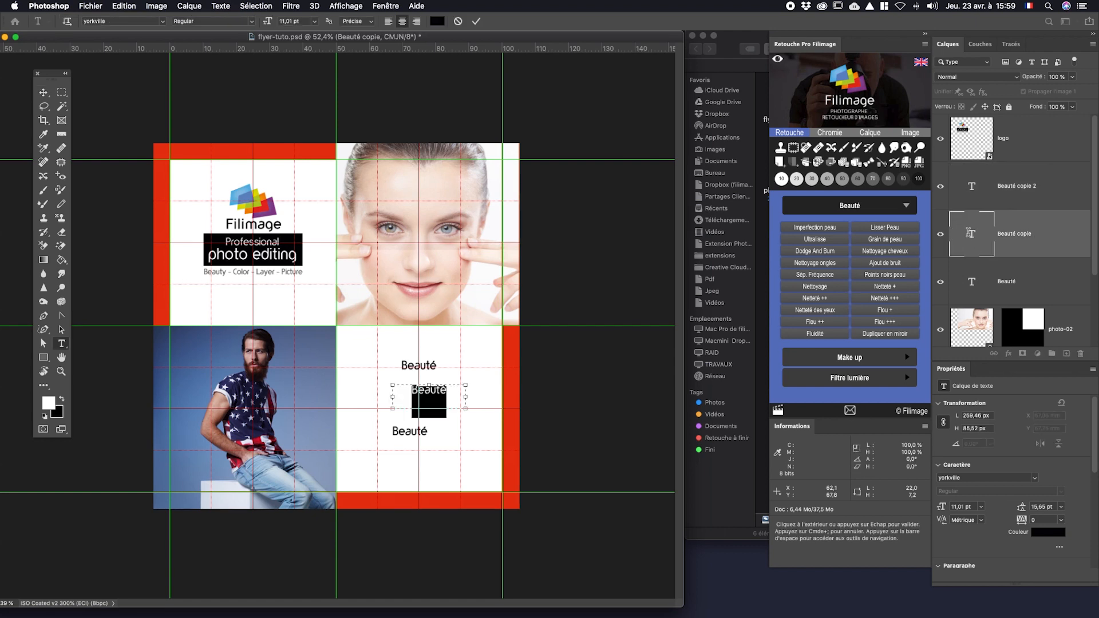
type("Ma")
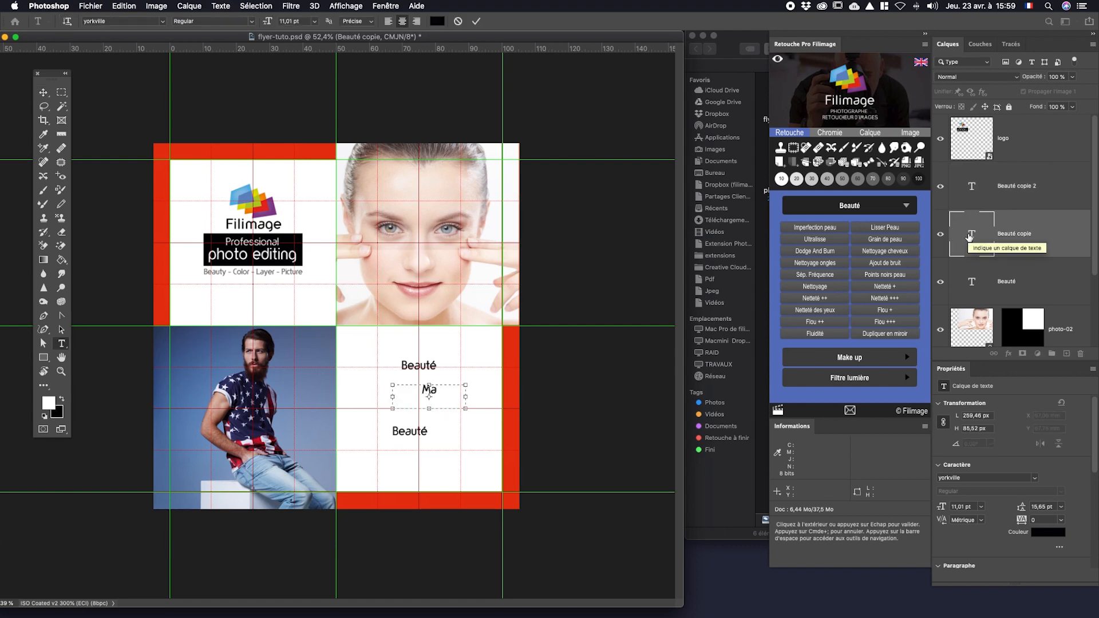
type("ke up")
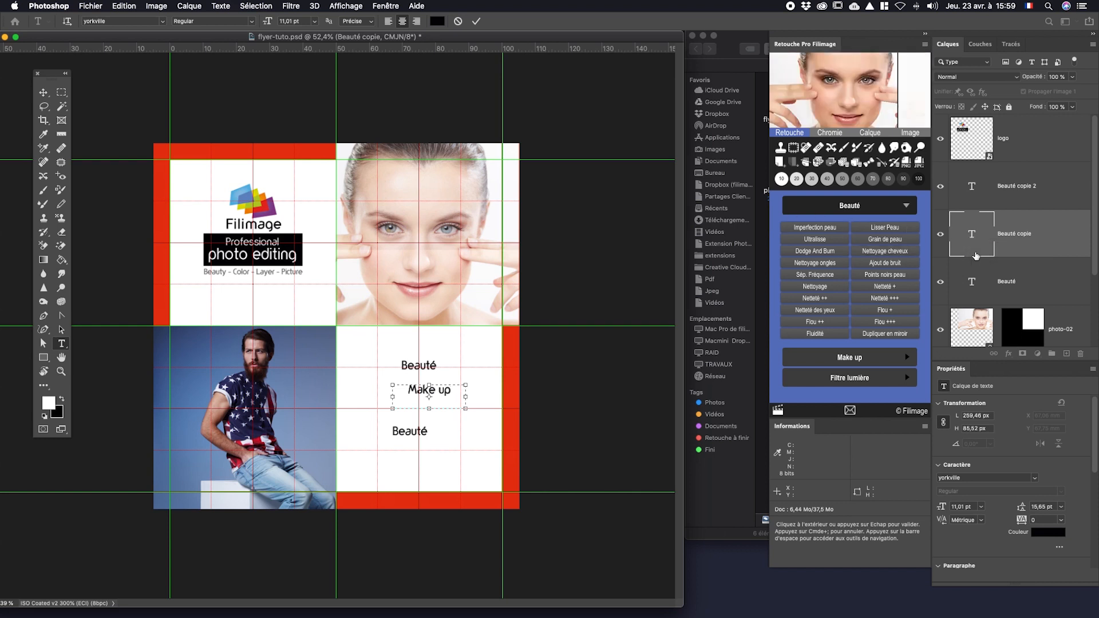
double_click(971, 187)
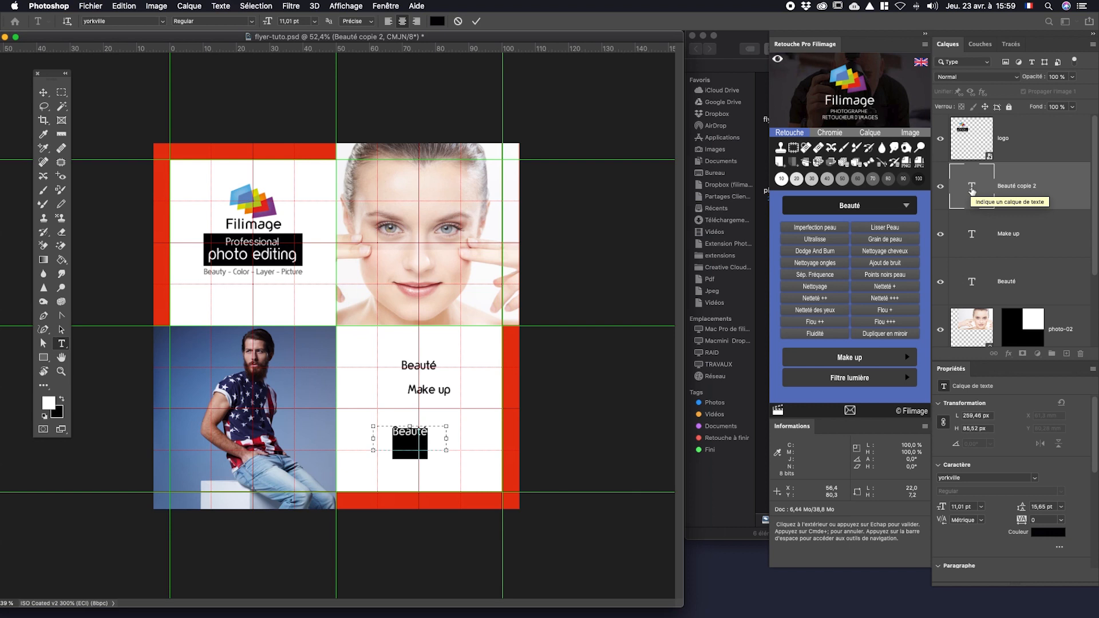
type("Filtre")
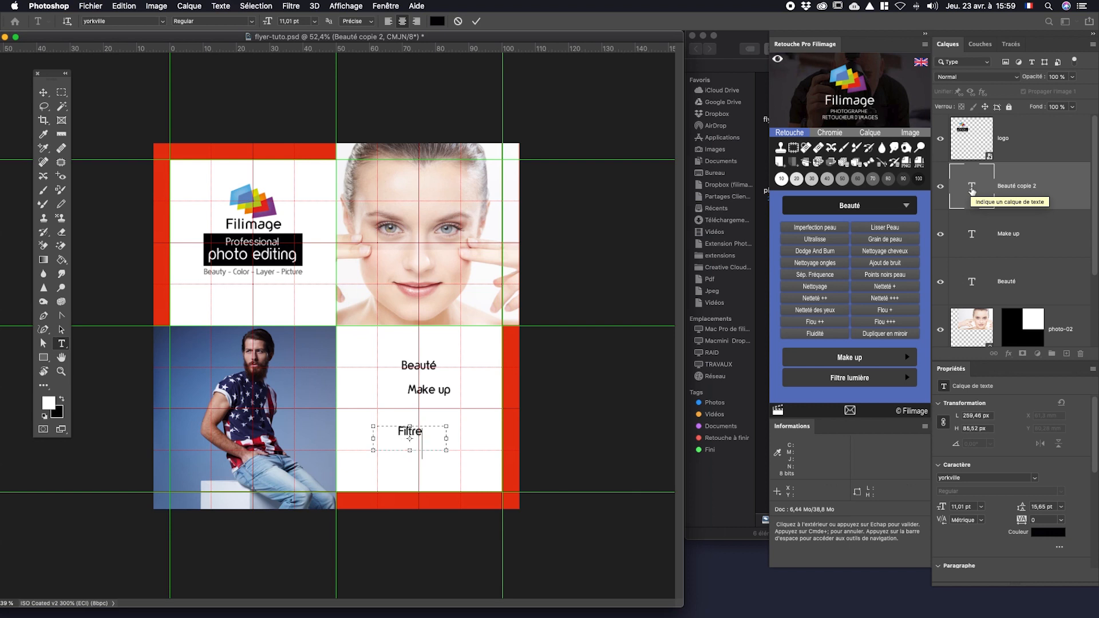
left_click(40, 94)
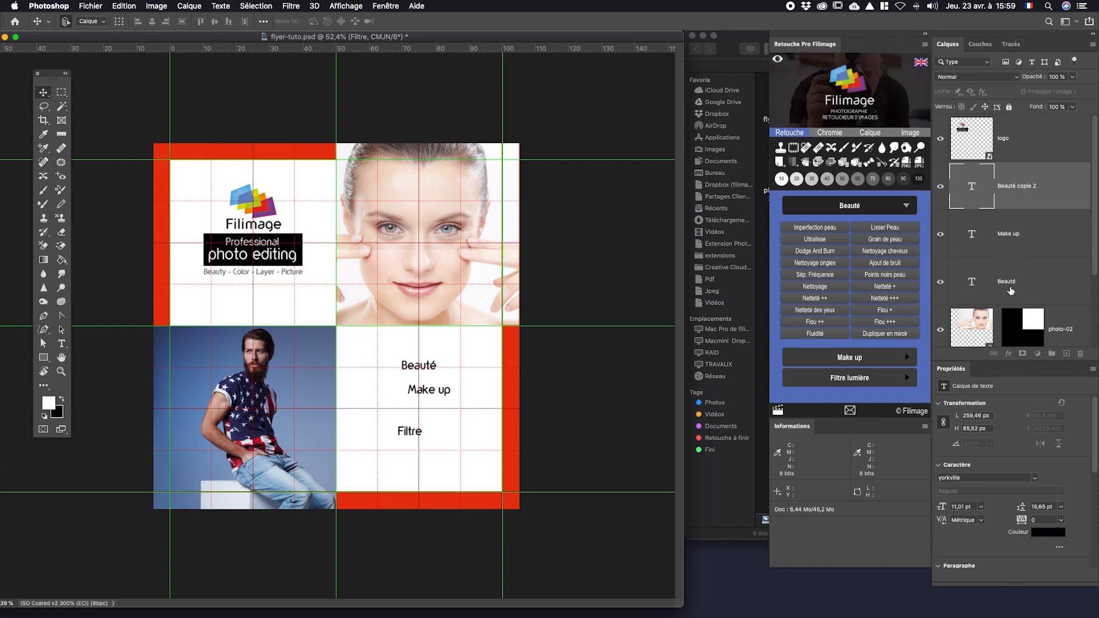
Step: Align the three text layers on their horizontal centres, space them evenly vertically, and move them down to the middle of their quarter
left_click(1010, 291, "shift")
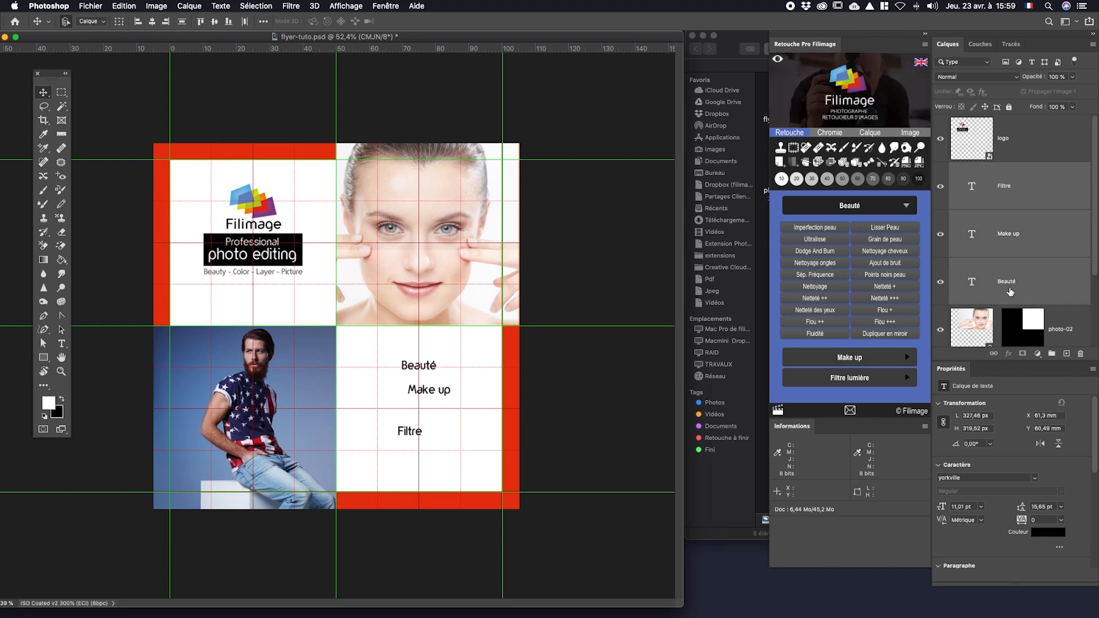
left_click(152, 23)
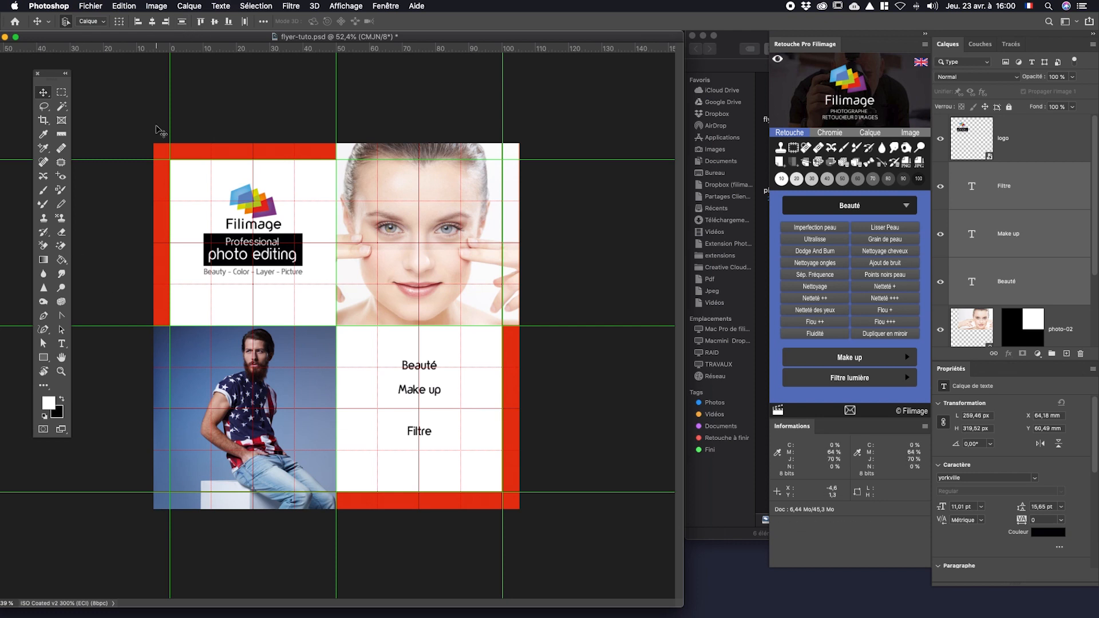
left_click(181, 23)
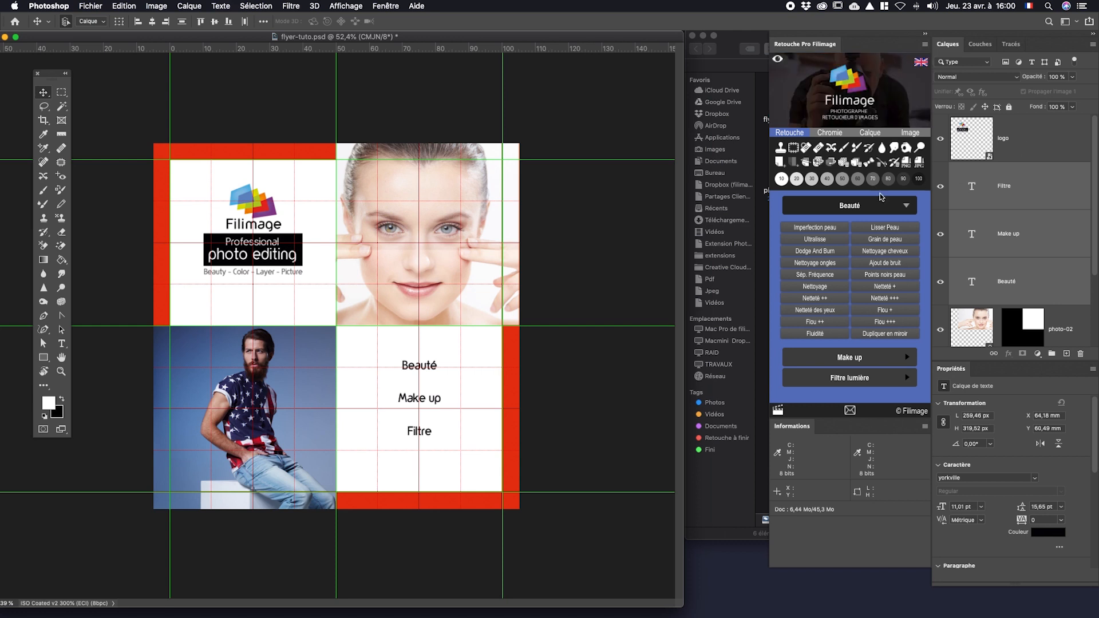
left_click_drag(420, 373, 420, 382)
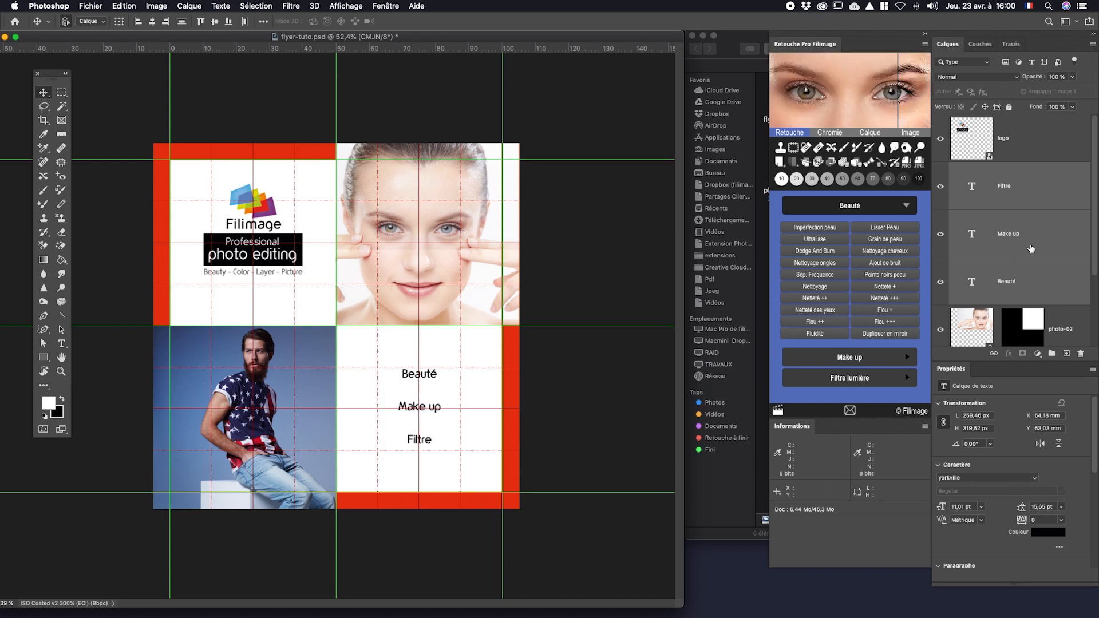
Step: Create a new layer named "fond blanc" directly above the Arrière-plan layer
scroll(1017, 252, "down", 3)
scroll(1016, 257, "down", 3)
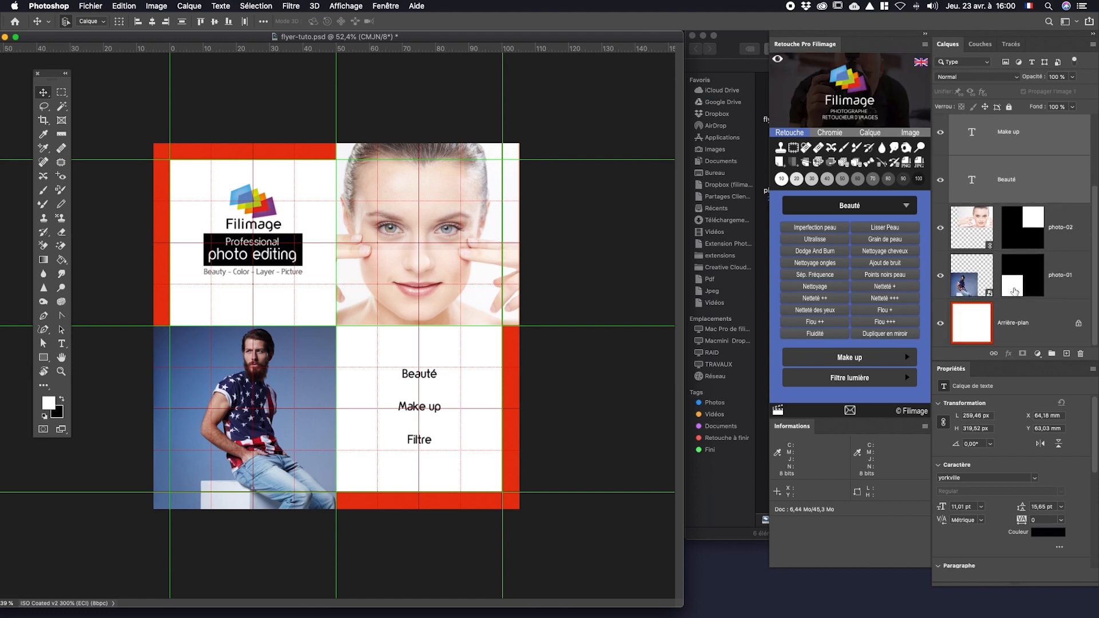
left_click(1018, 324)
key("super+shift+n")
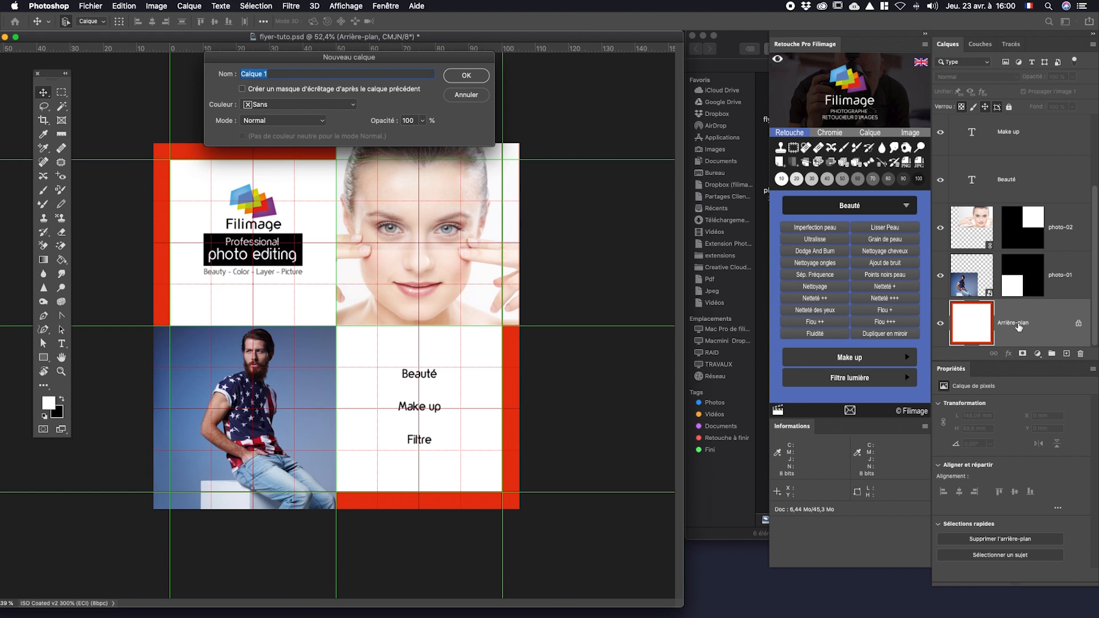
type("fond blanc")
key("Return")
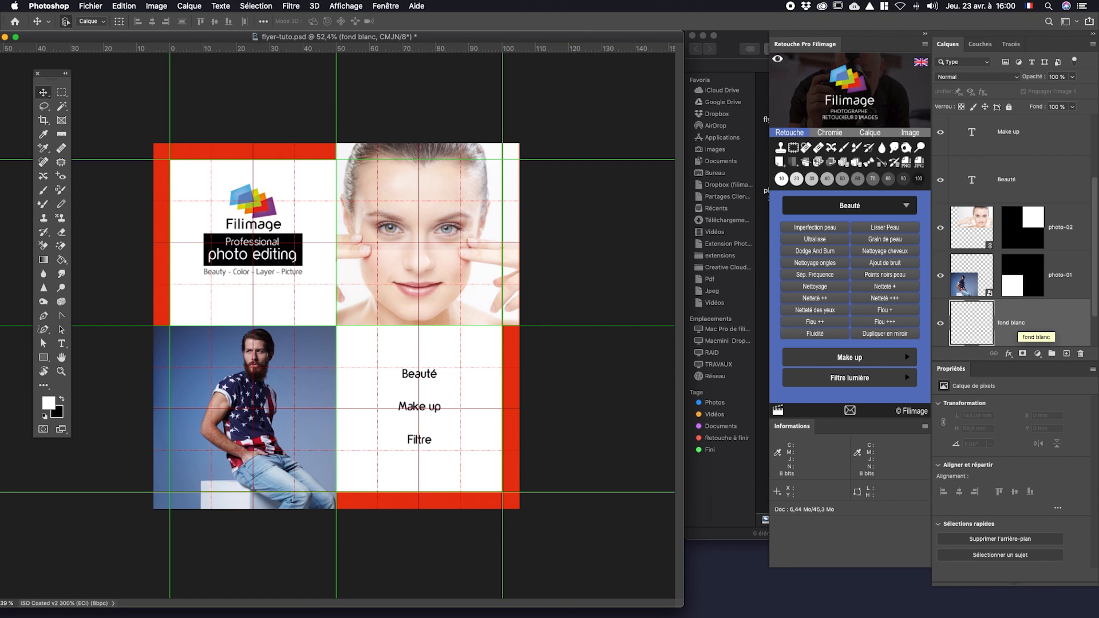
Step: Fill the fond blanc layer with the white foreground colour in Normal mode at 100 % opacity
key("shift+BackSpace")
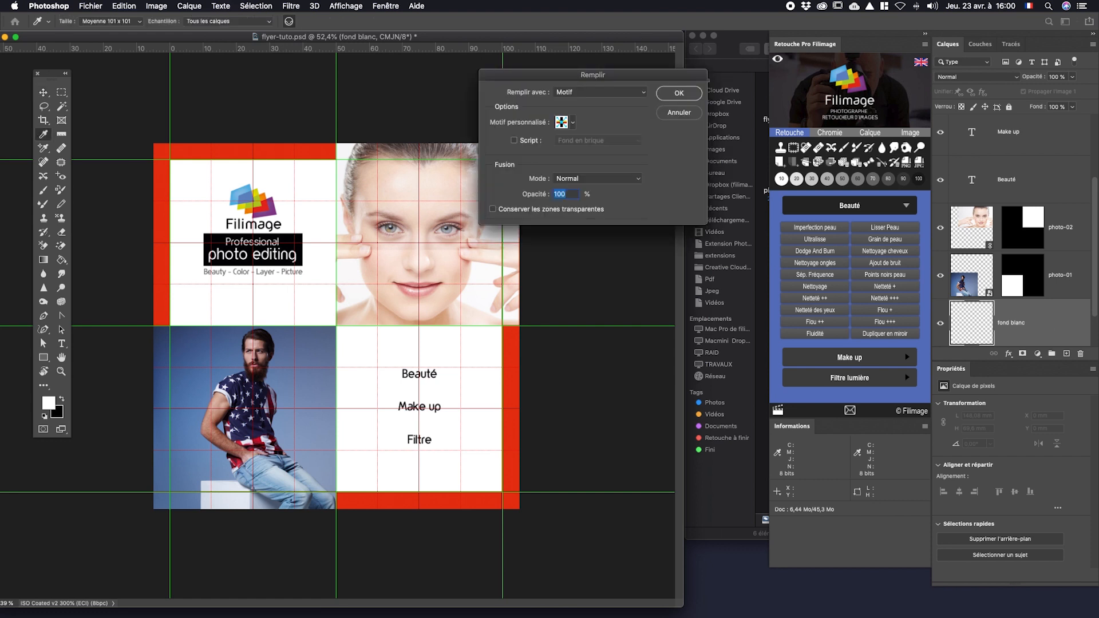
left_click(618, 92)
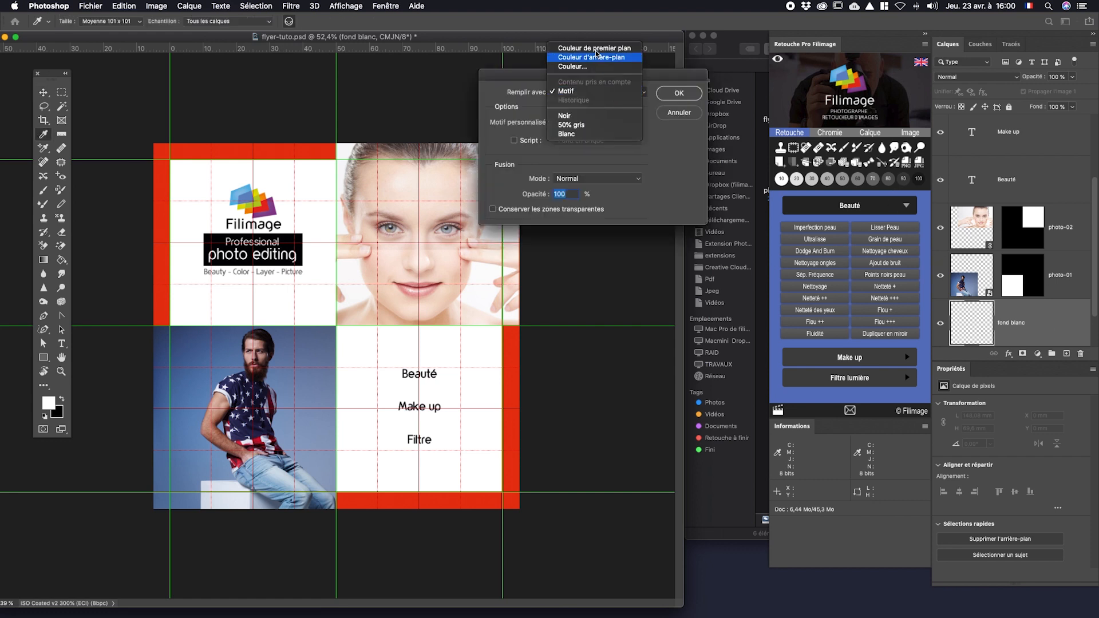
left_click(595, 51)
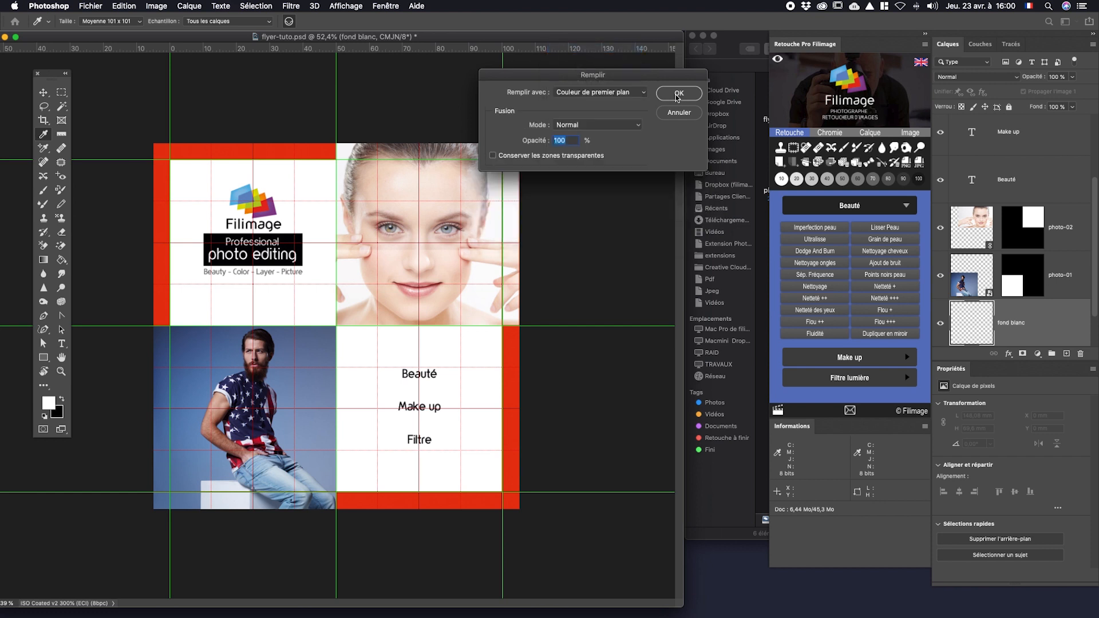
left_click(676, 94)
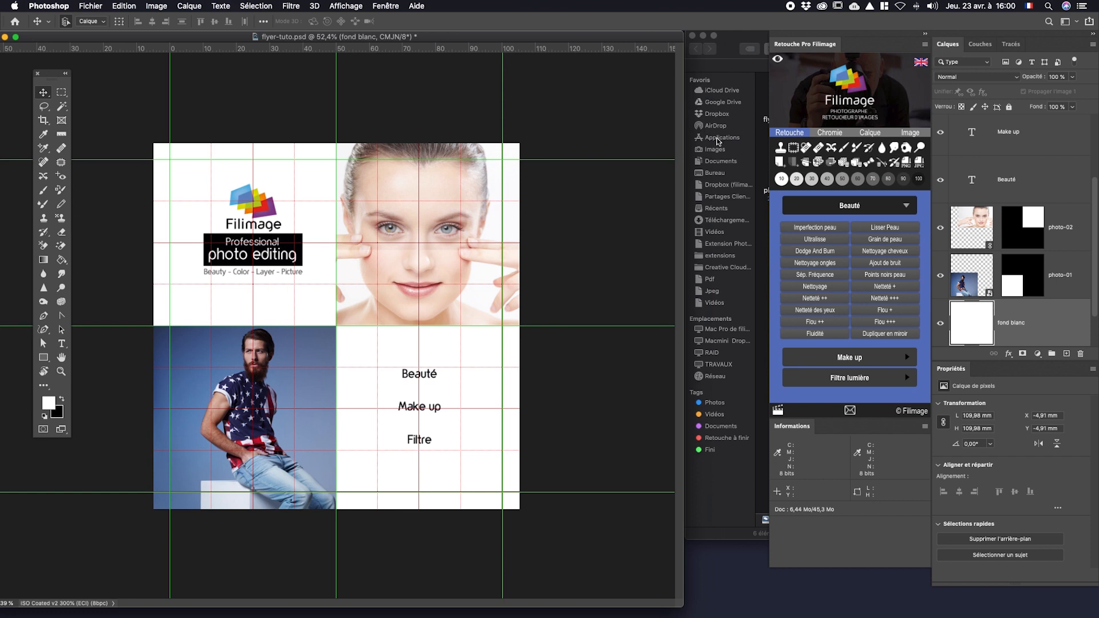
Step: Group the Filtre, Make up and Beauté text layers and name the group "textes"
scroll(994, 294, "up", 4)
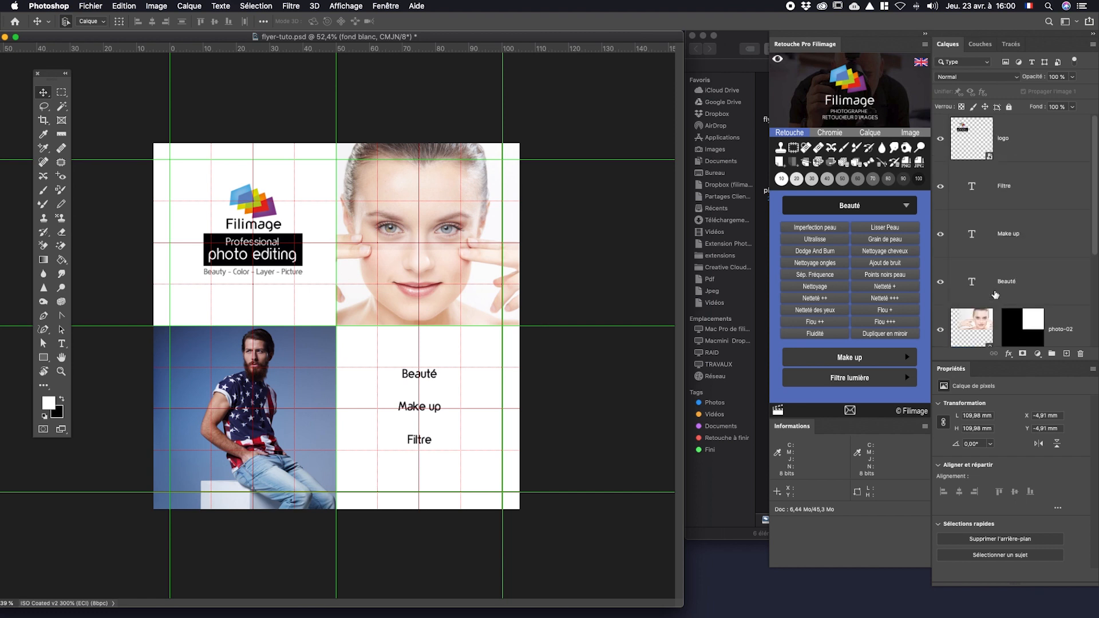
left_click(1022, 194)
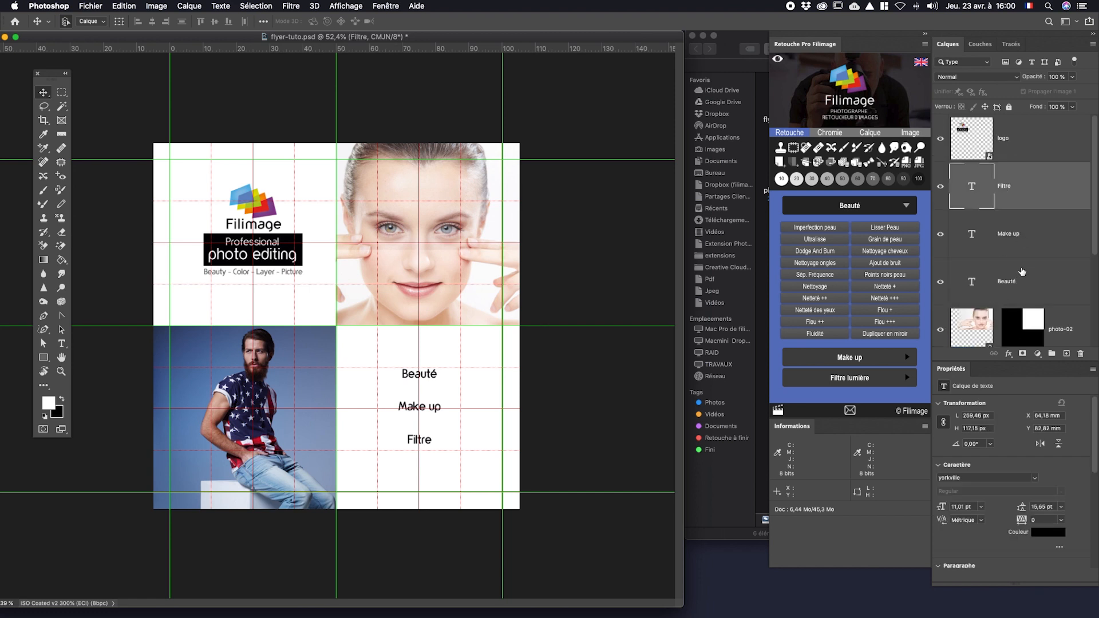
left_click(1019, 292, "shift")
key("super+g")
double_click(980, 167)
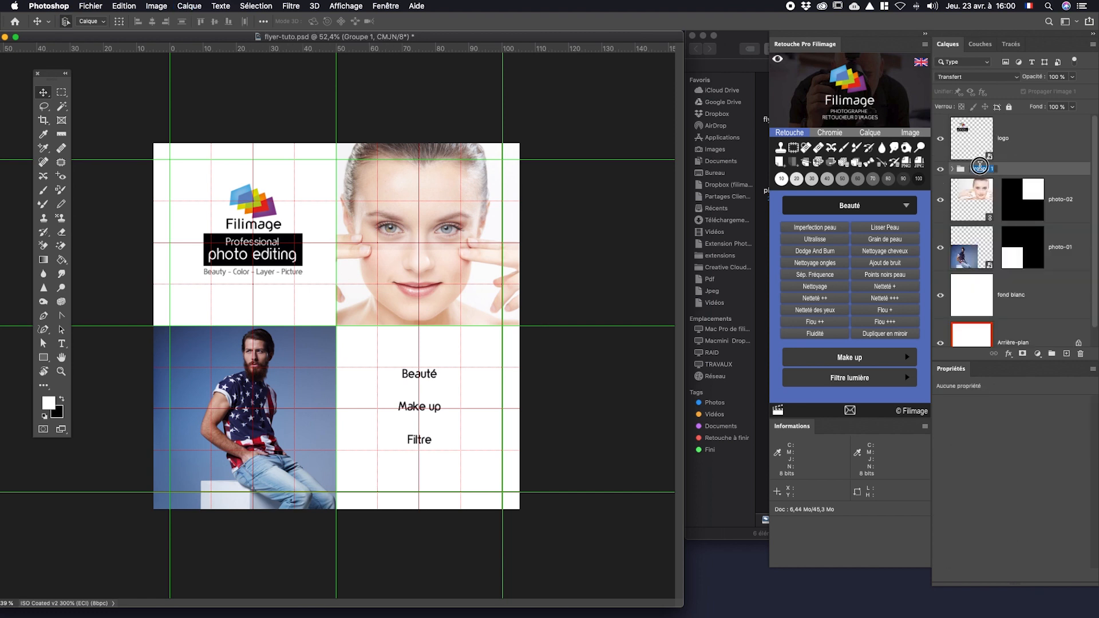
type("textes")
key("Return")
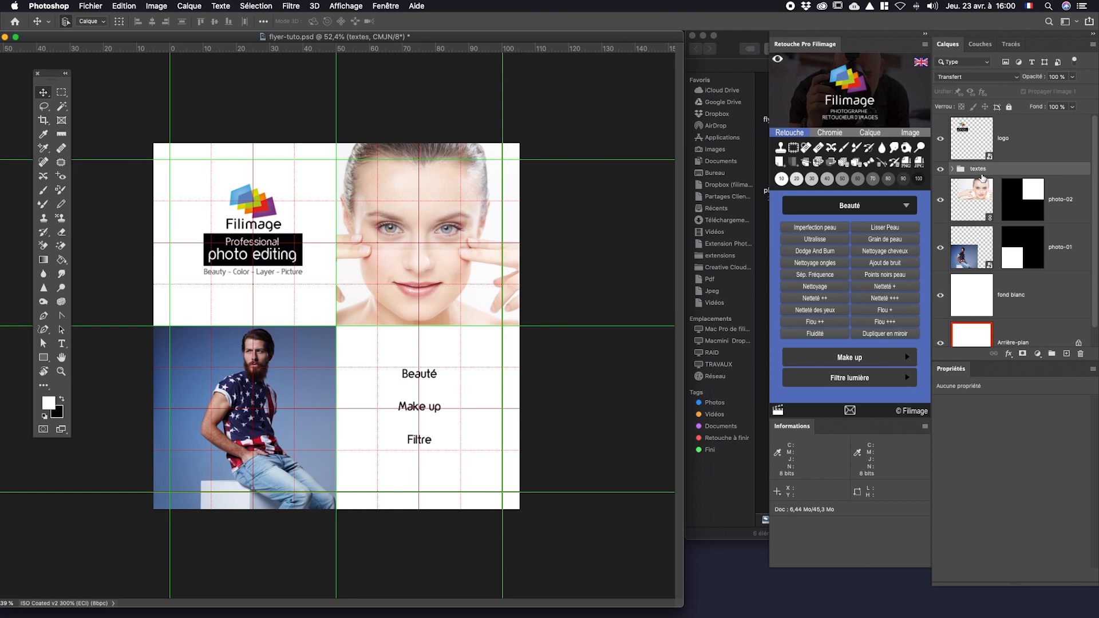
Step: Group the photo-02 and photo-01 layers and name the group "images"
left_click(1069, 207)
left_click(1069, 261, "shift")
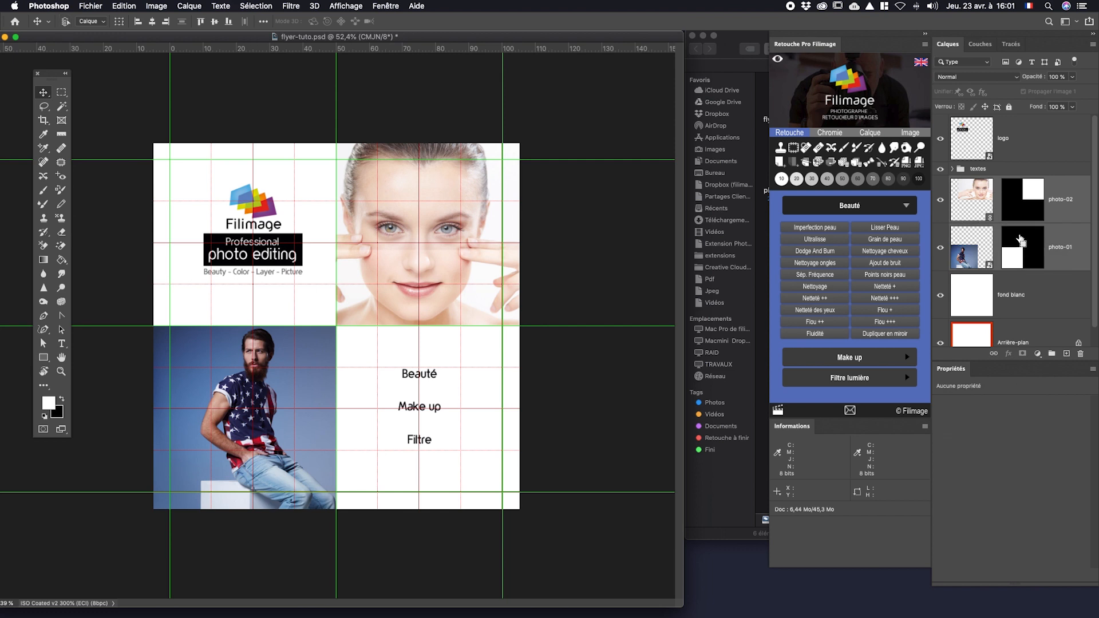
key("super+g")
double_click(980, 182)
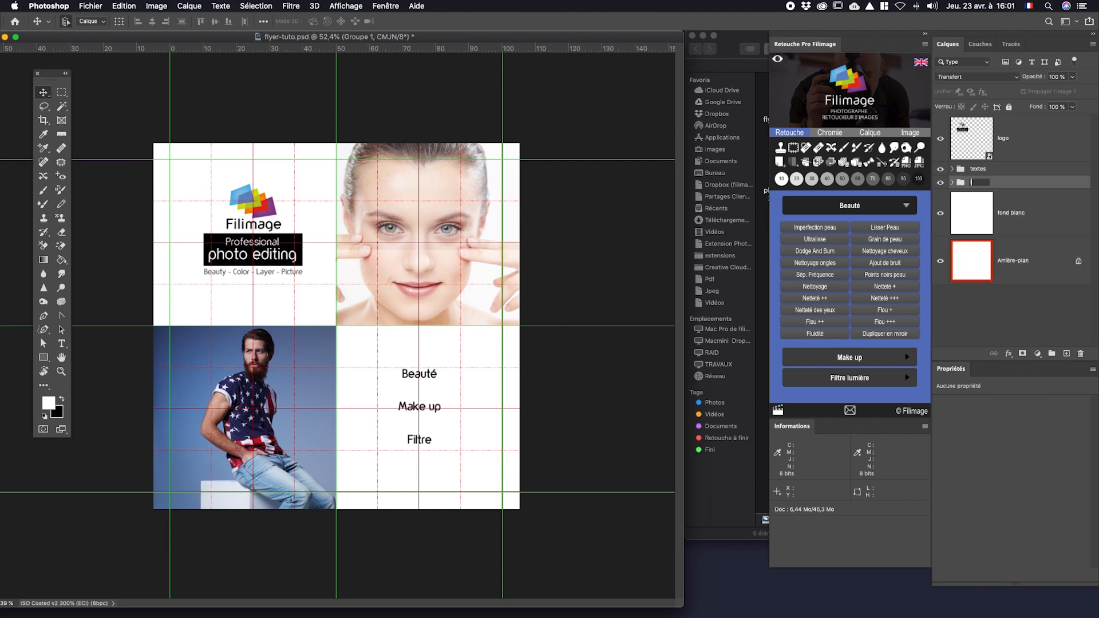
type("images")
key("Return")
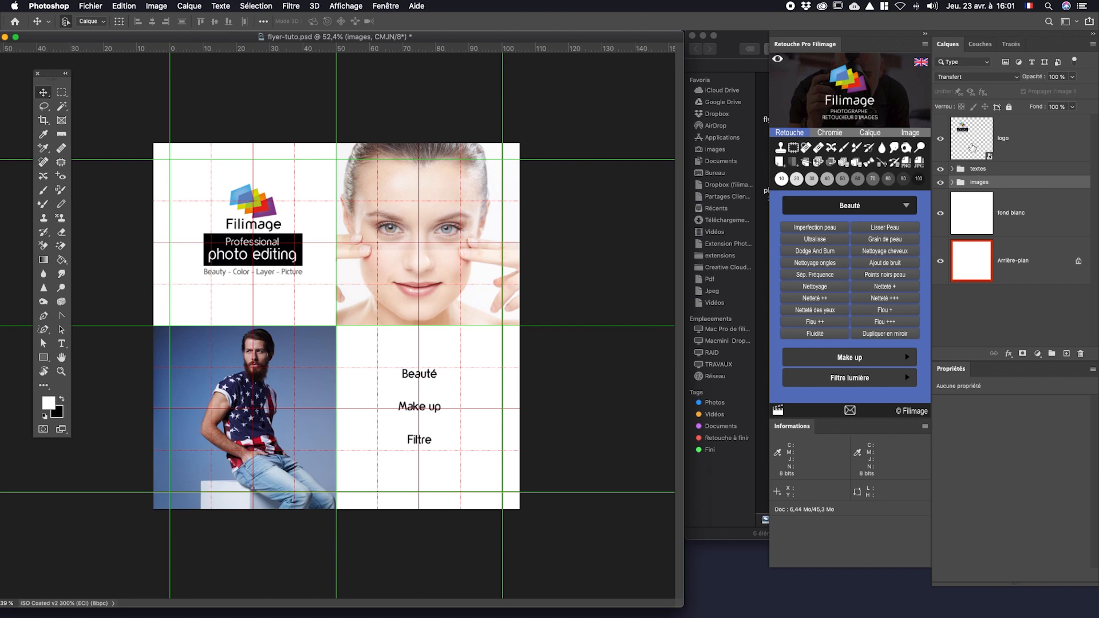
Step: Move the logo layer into the images group and check the group's contents
left_click_drag(971, 140, 966, 171)
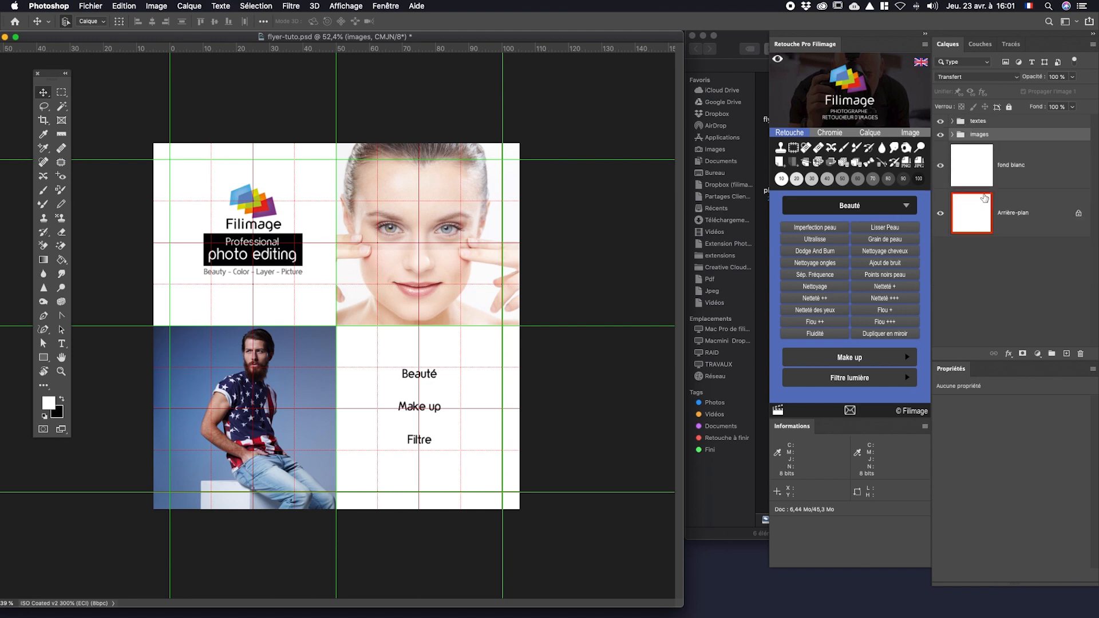
left_click(952, 135)
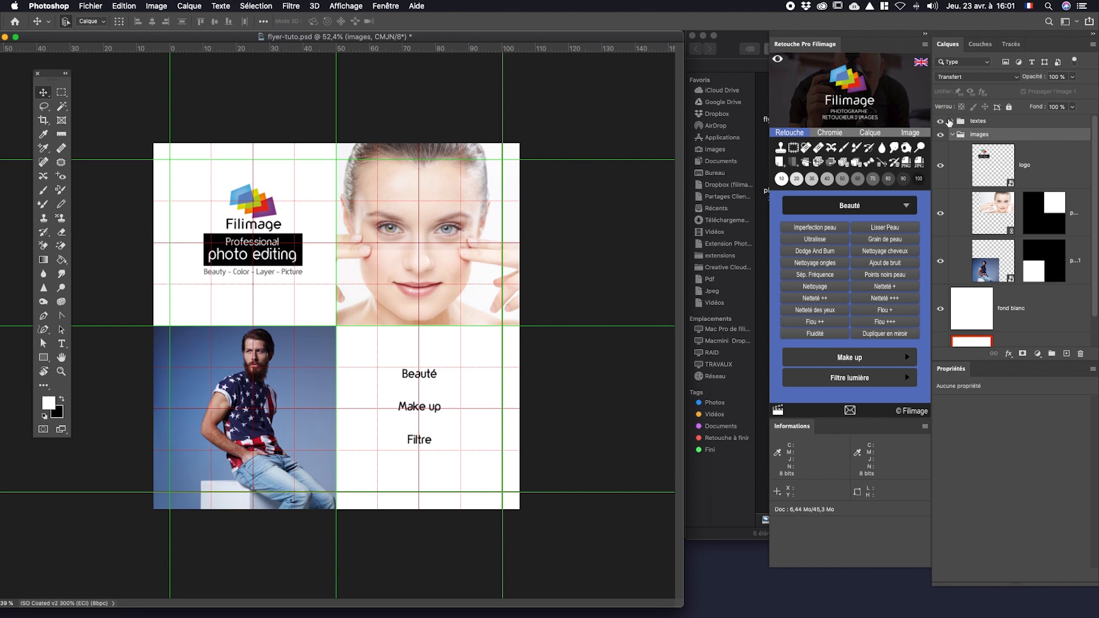
left_click(952, 135)
Step: Colour-label the images group red (Rouge) and the textes group blue (Bleu), and save the flyer with no layer selected
right_click(977, 139)
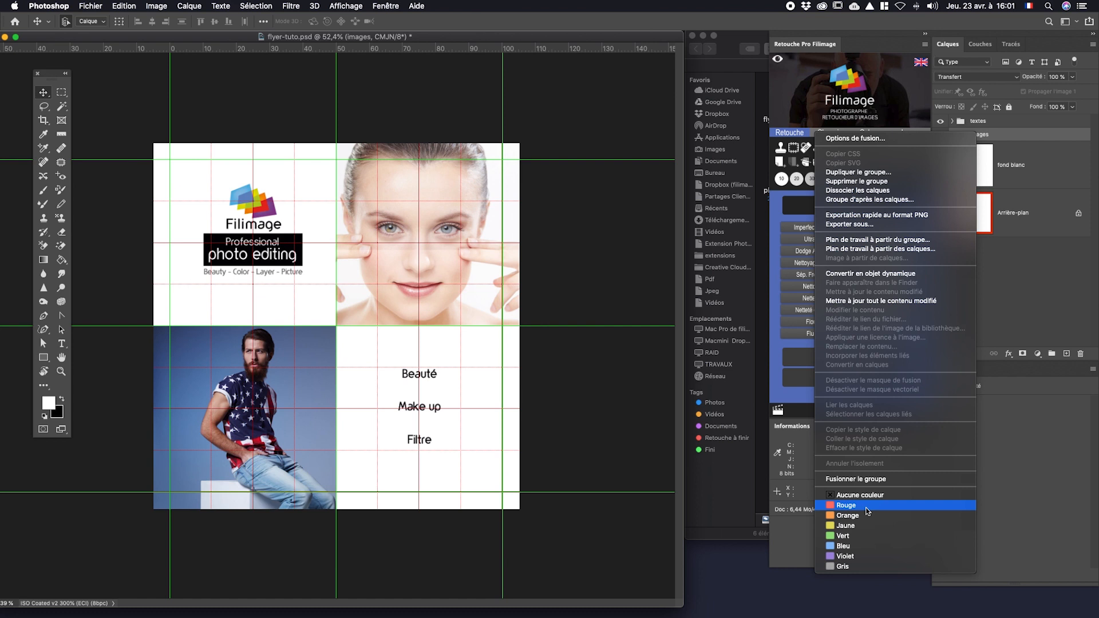
left_click(867, 505)
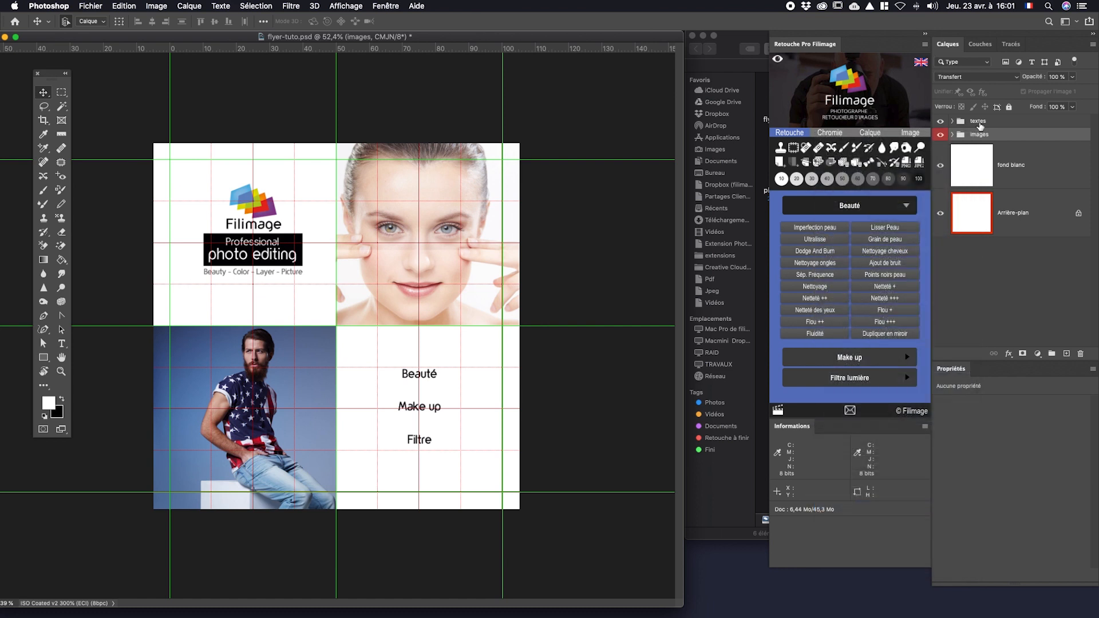
right_click(978, 120)
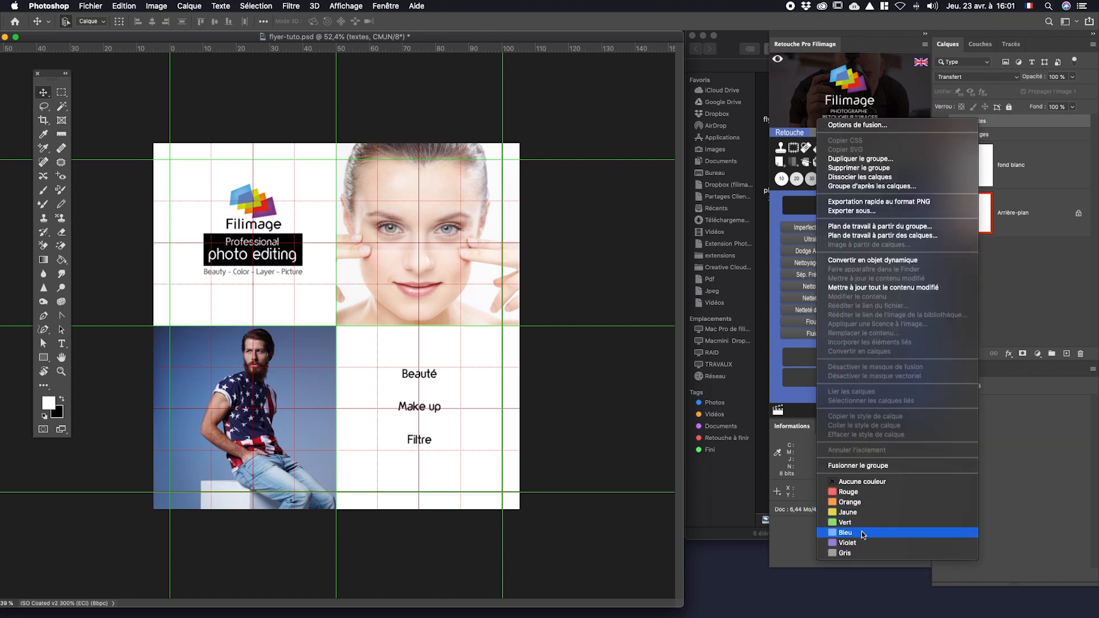
left_click(847, 532)
left_click(1027, 297)
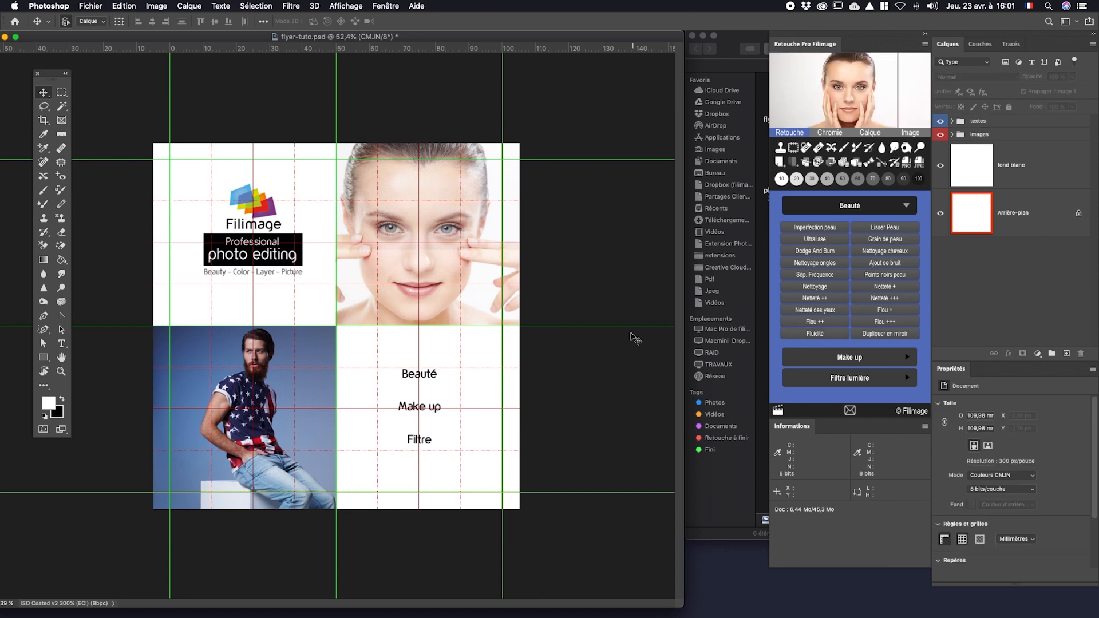
key("super+s")
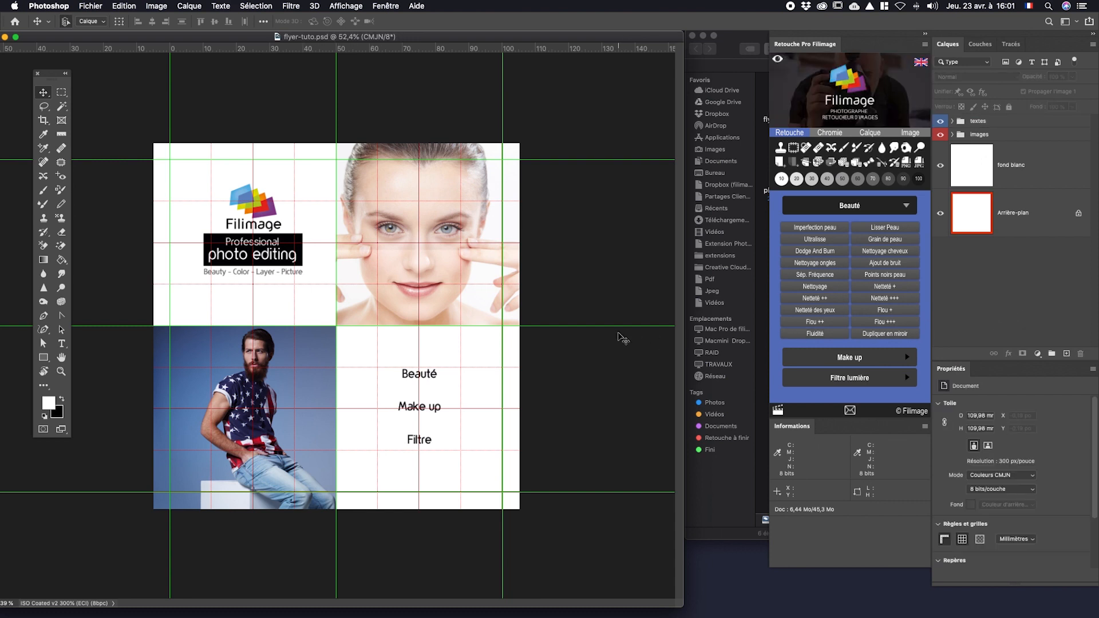